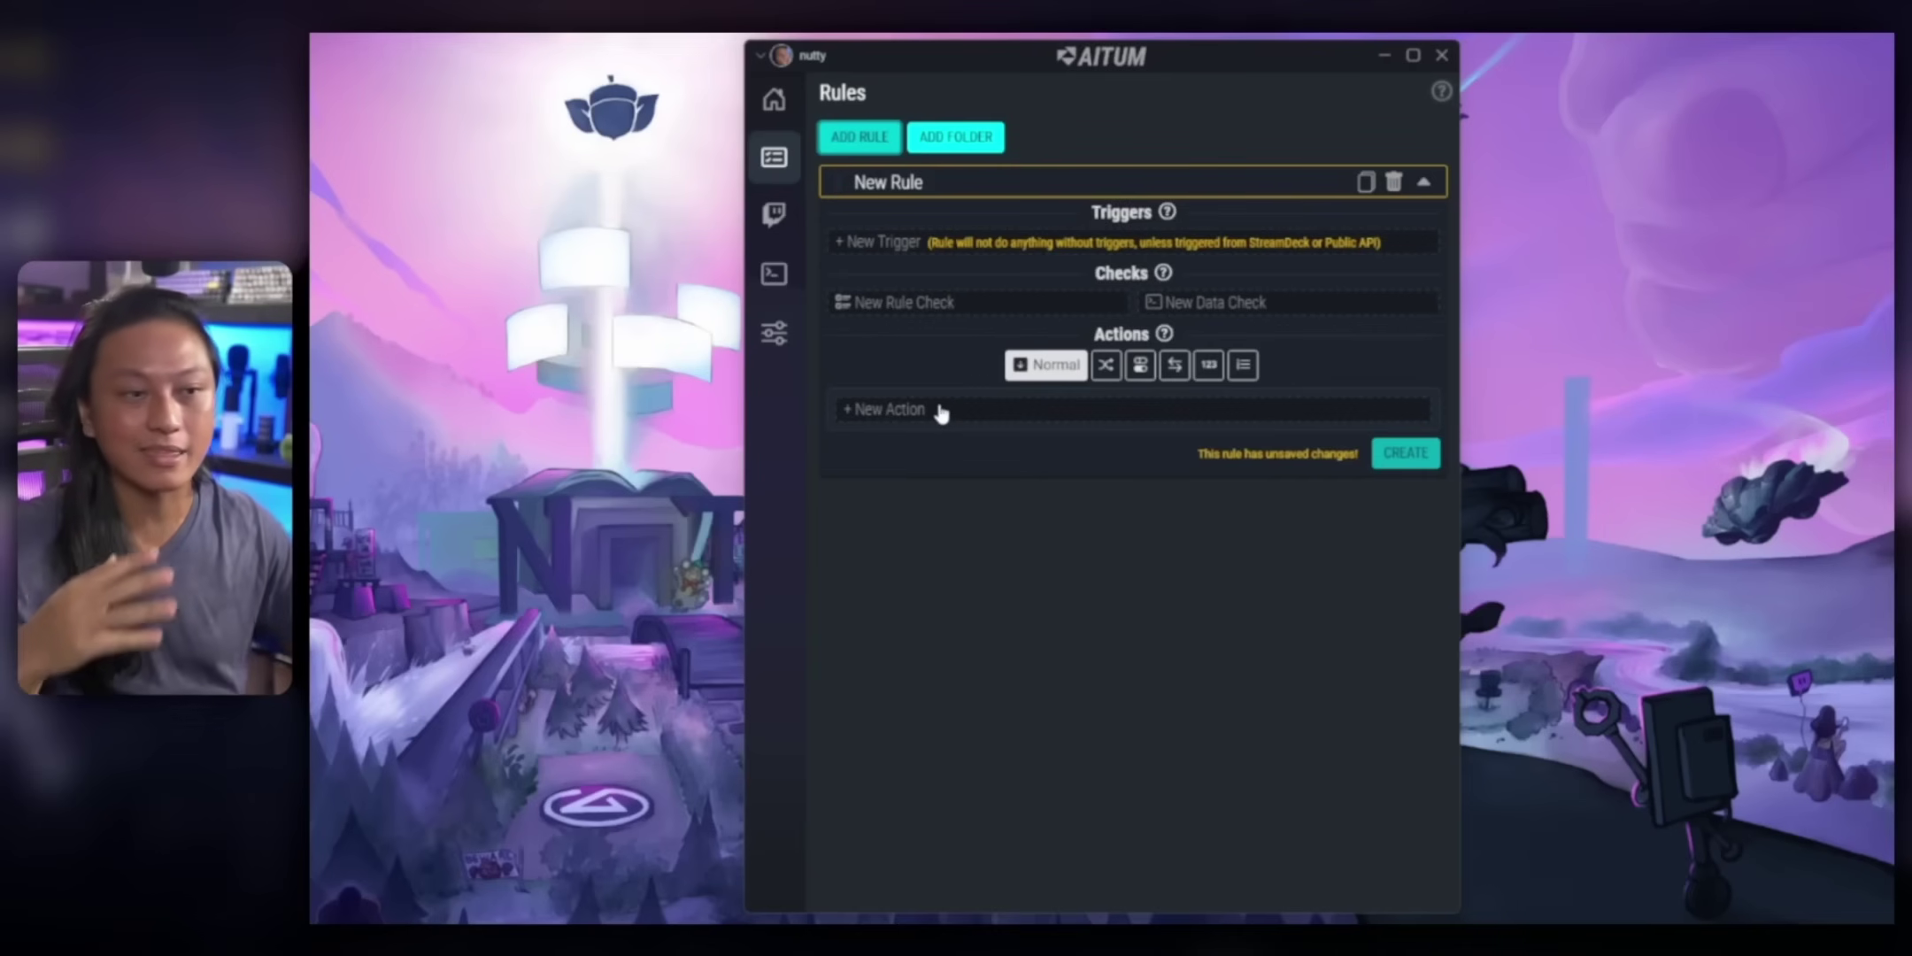
Step: Add an action and set the rule's trigger to Twitch Chat Message
{"action": "left_click", "coordinate": [917, 414]}
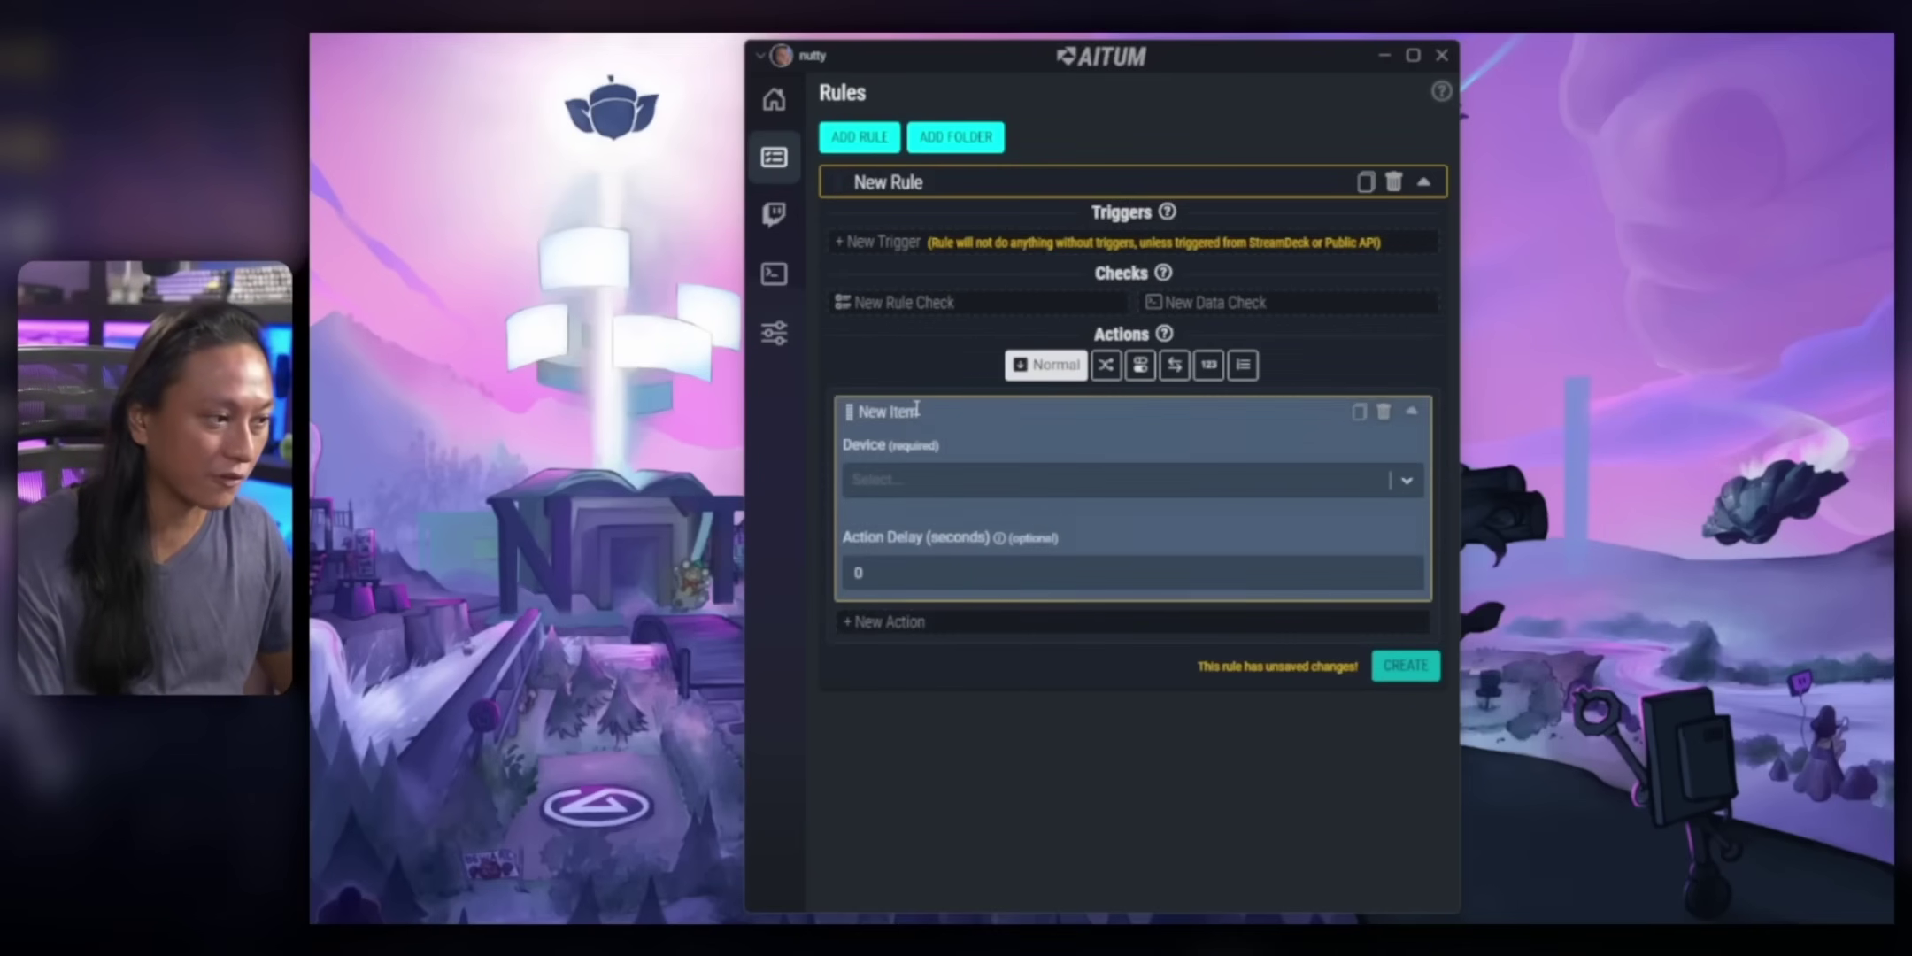
{"action": "left_click", "coordinate": [975, 492]}
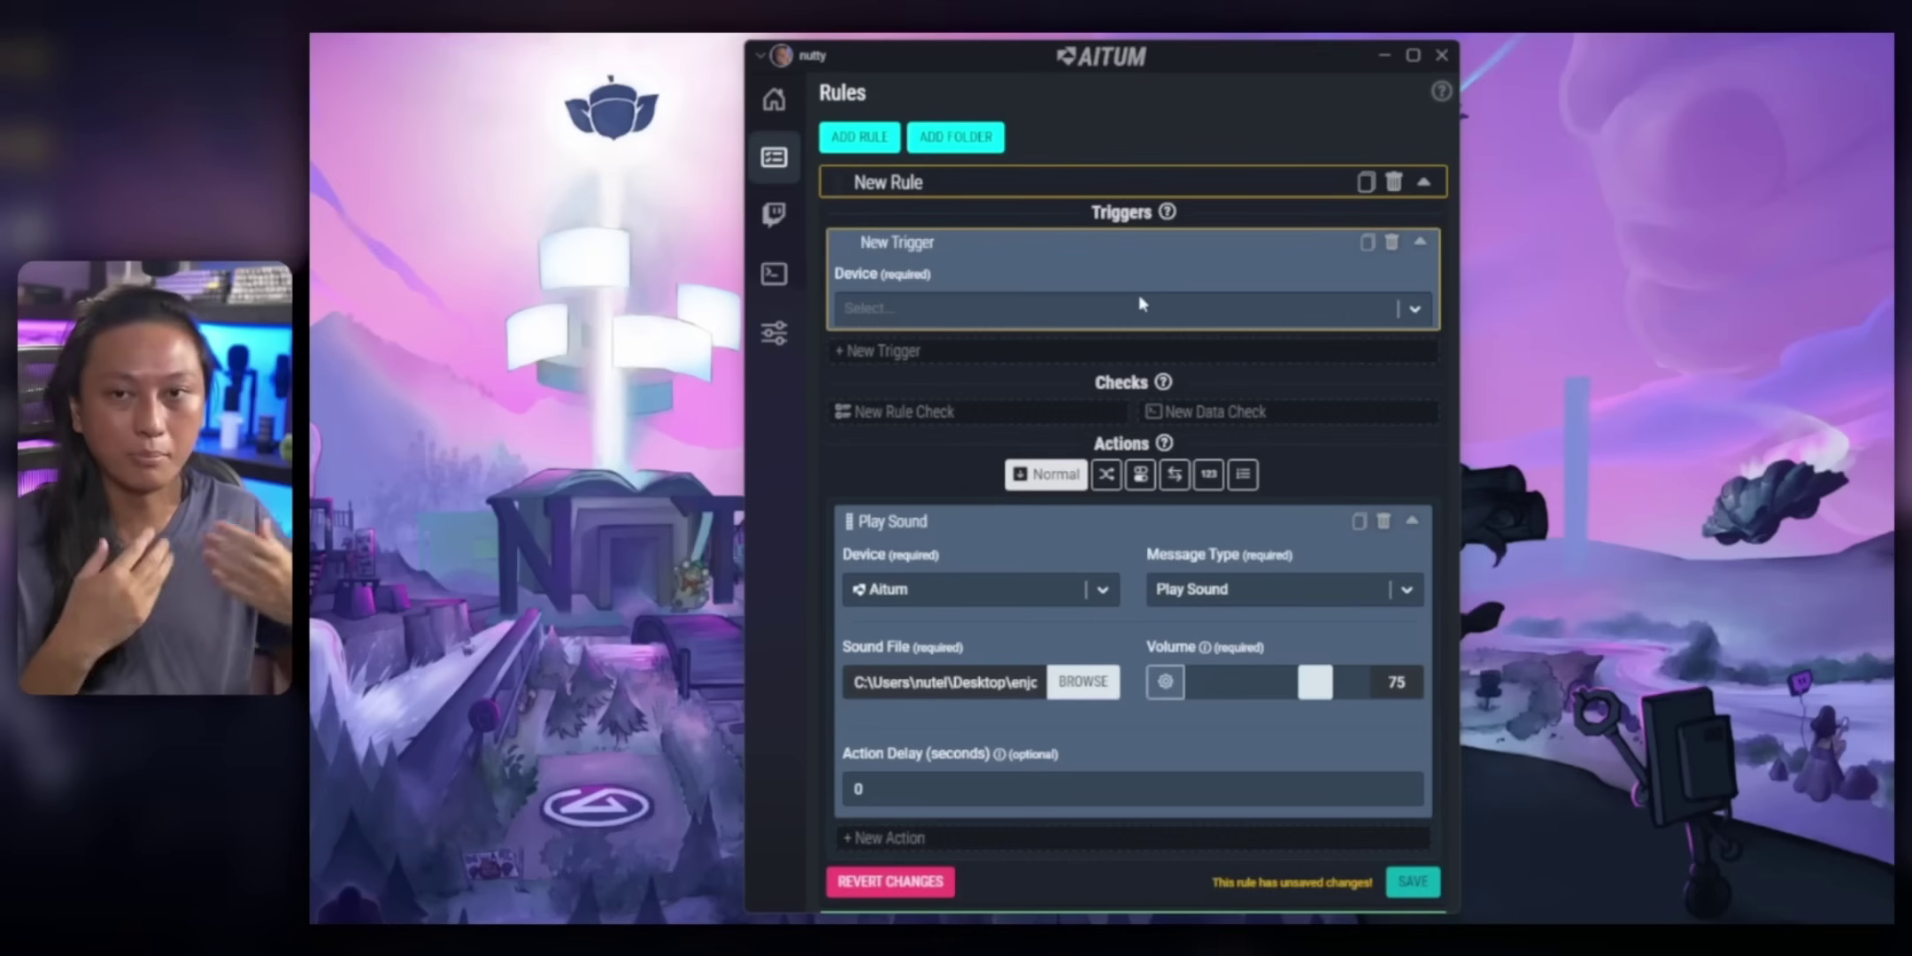
{"action": "left_click", "coordinate": [959, 317]}
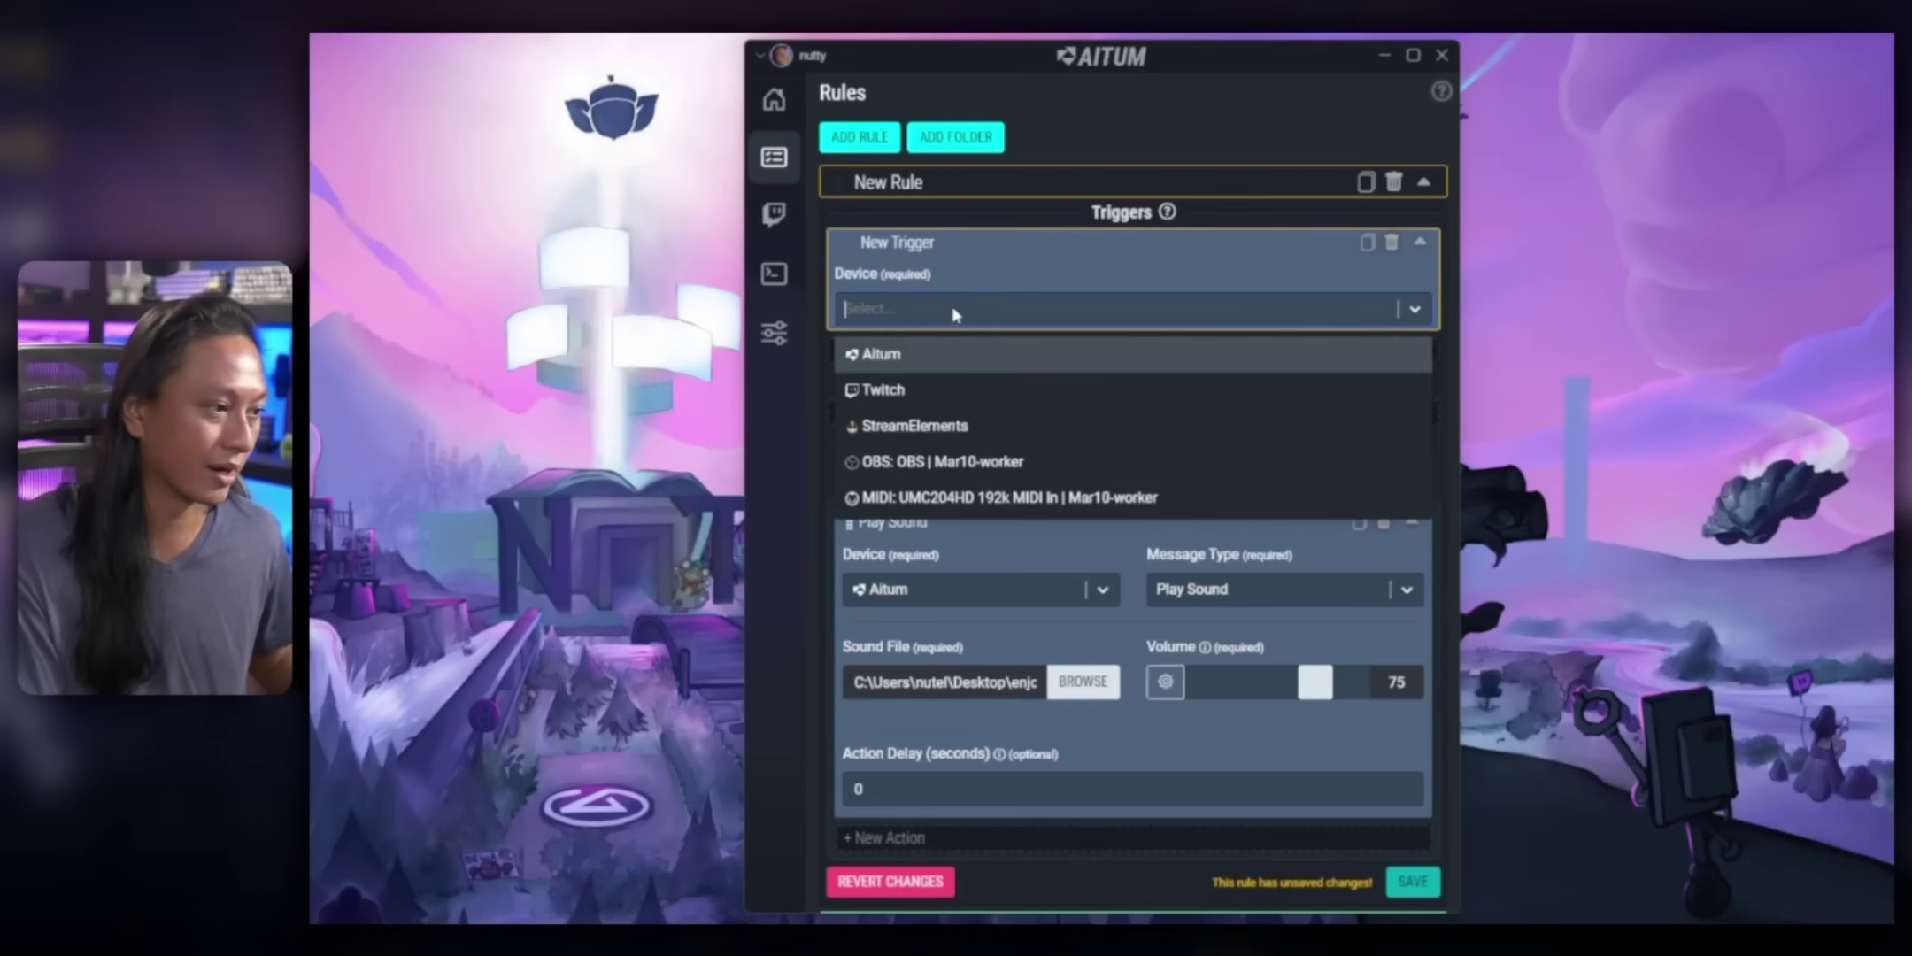
{"action": "left_click", "coordinate": [894, 394]}
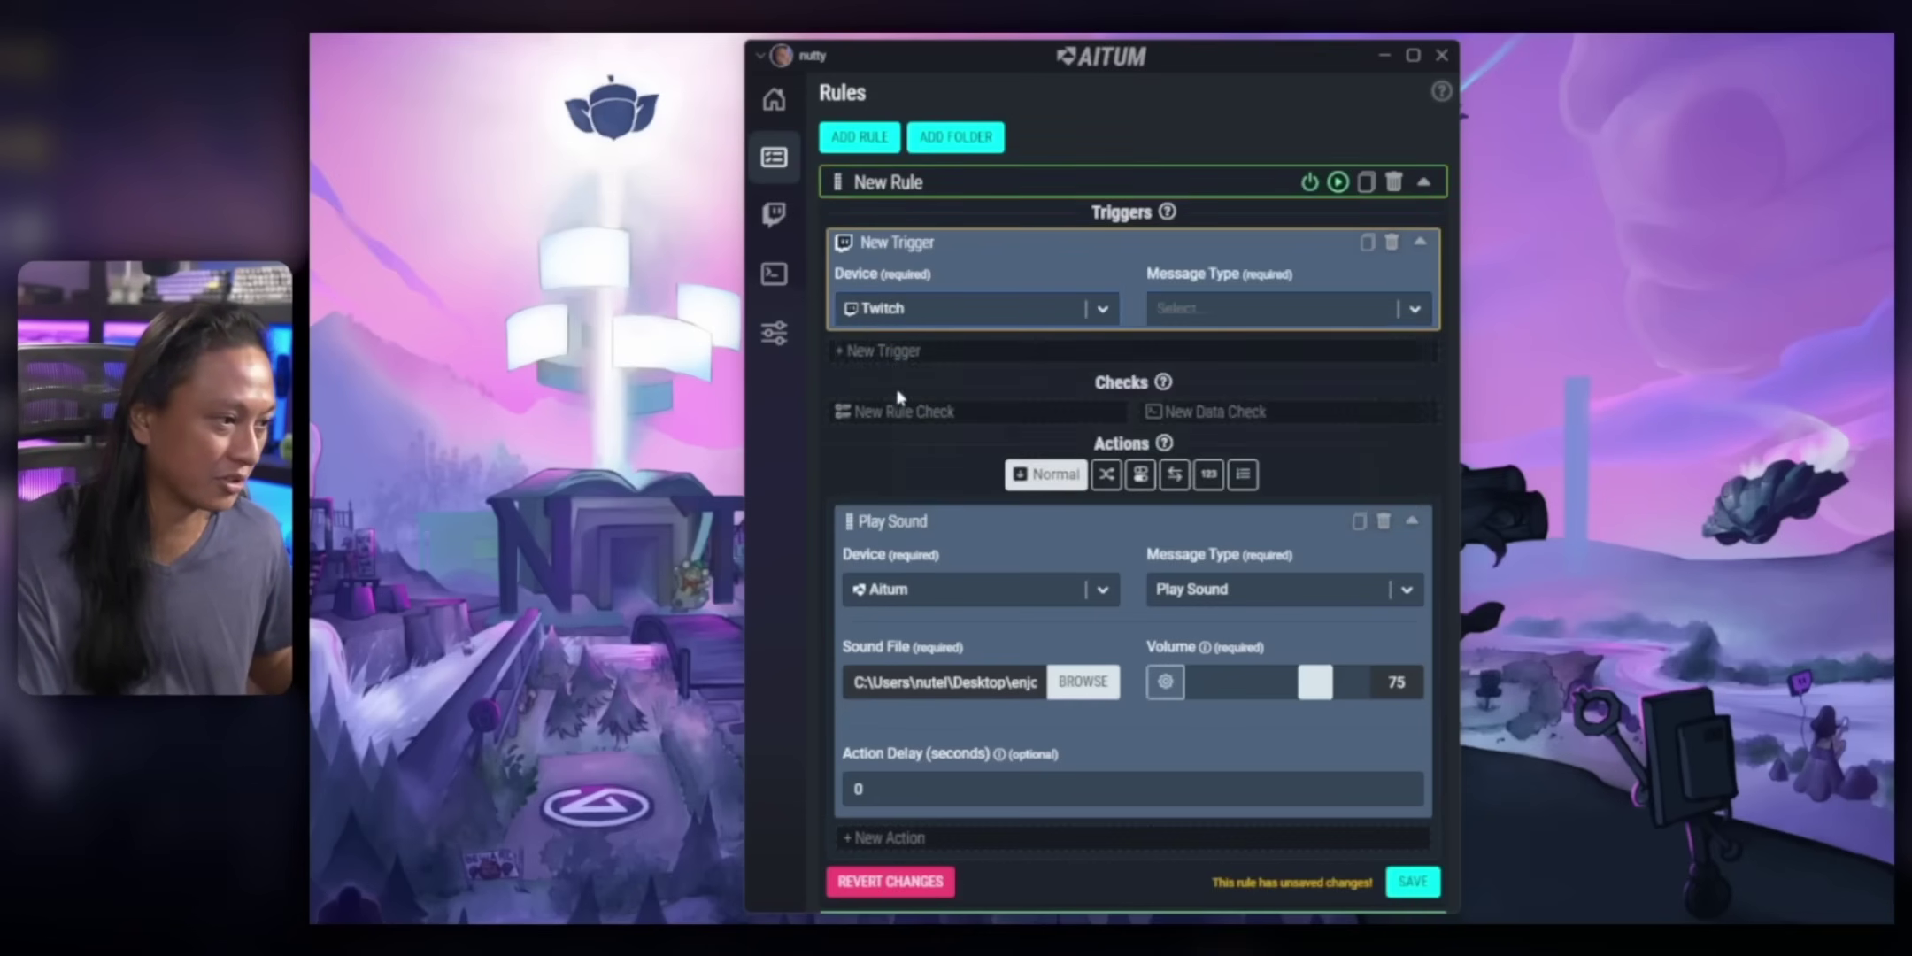
{"action": "left_click", "coordinate": [1316, 323]}
{"action": "scroll", "coordinate": [1334, 372], "scroll_direction": "down", "scroll_amount": 5}
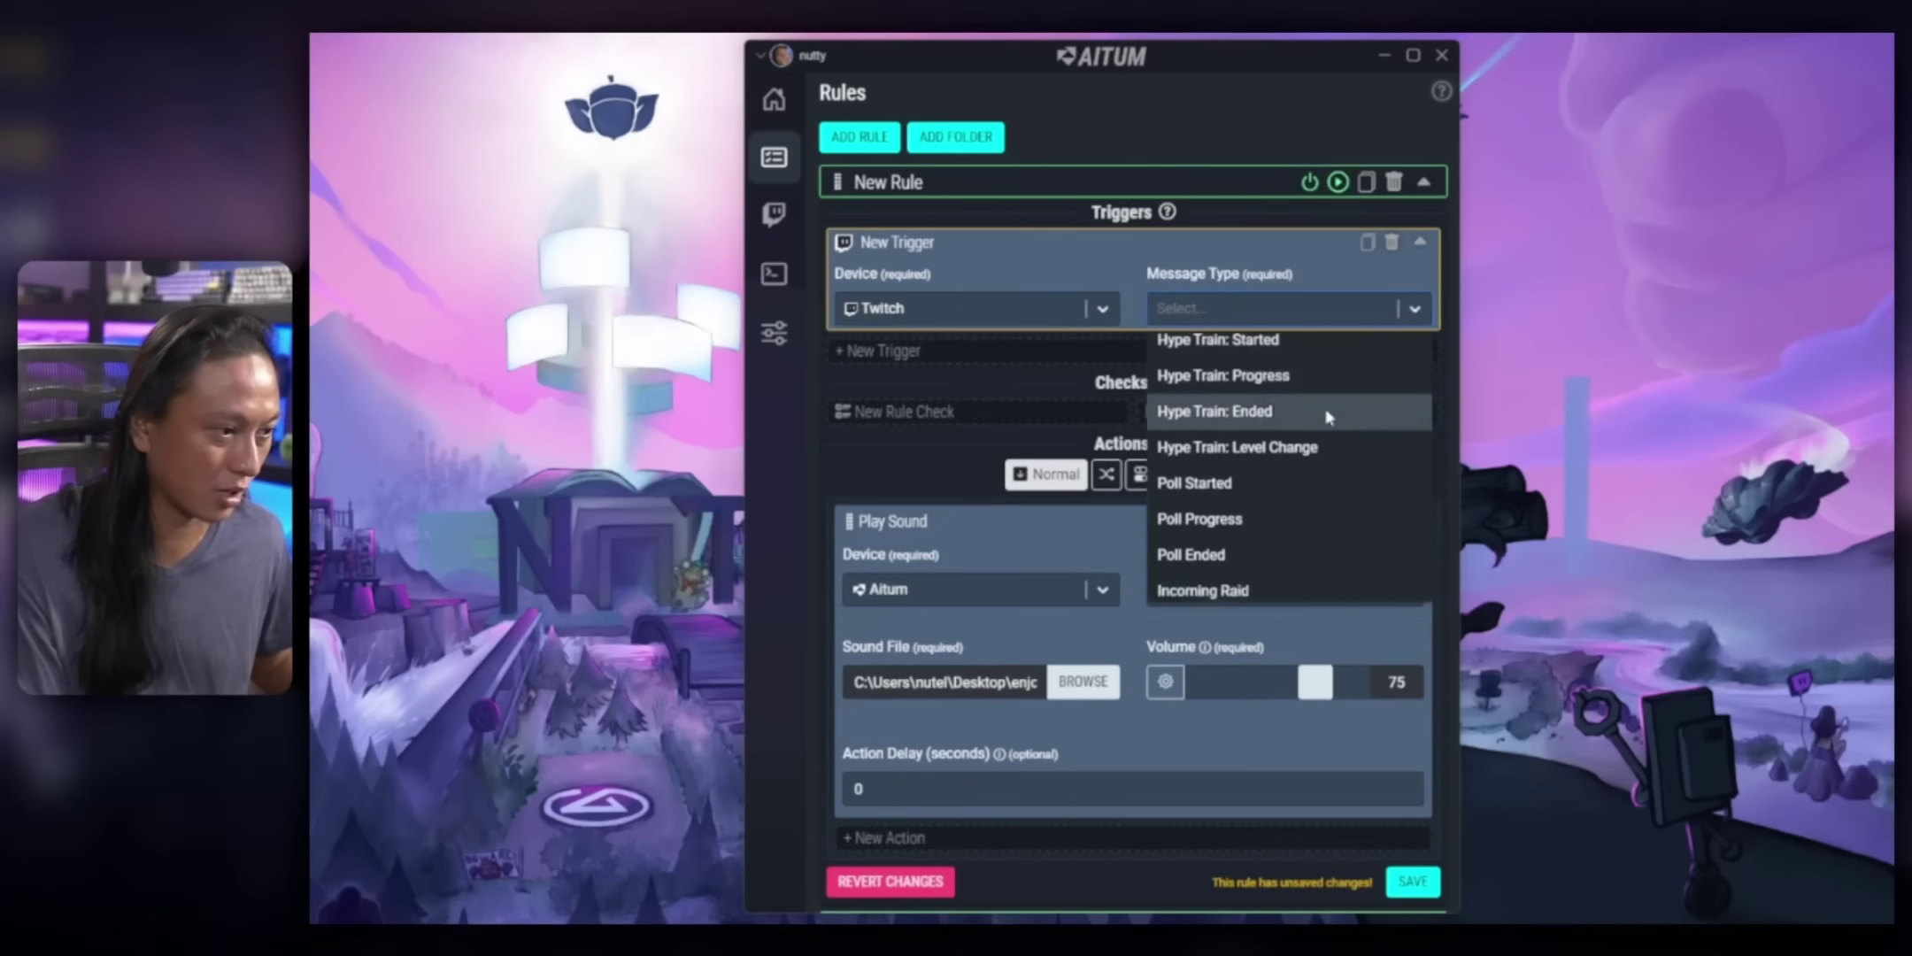
{"action": "type", "text": "chat"}
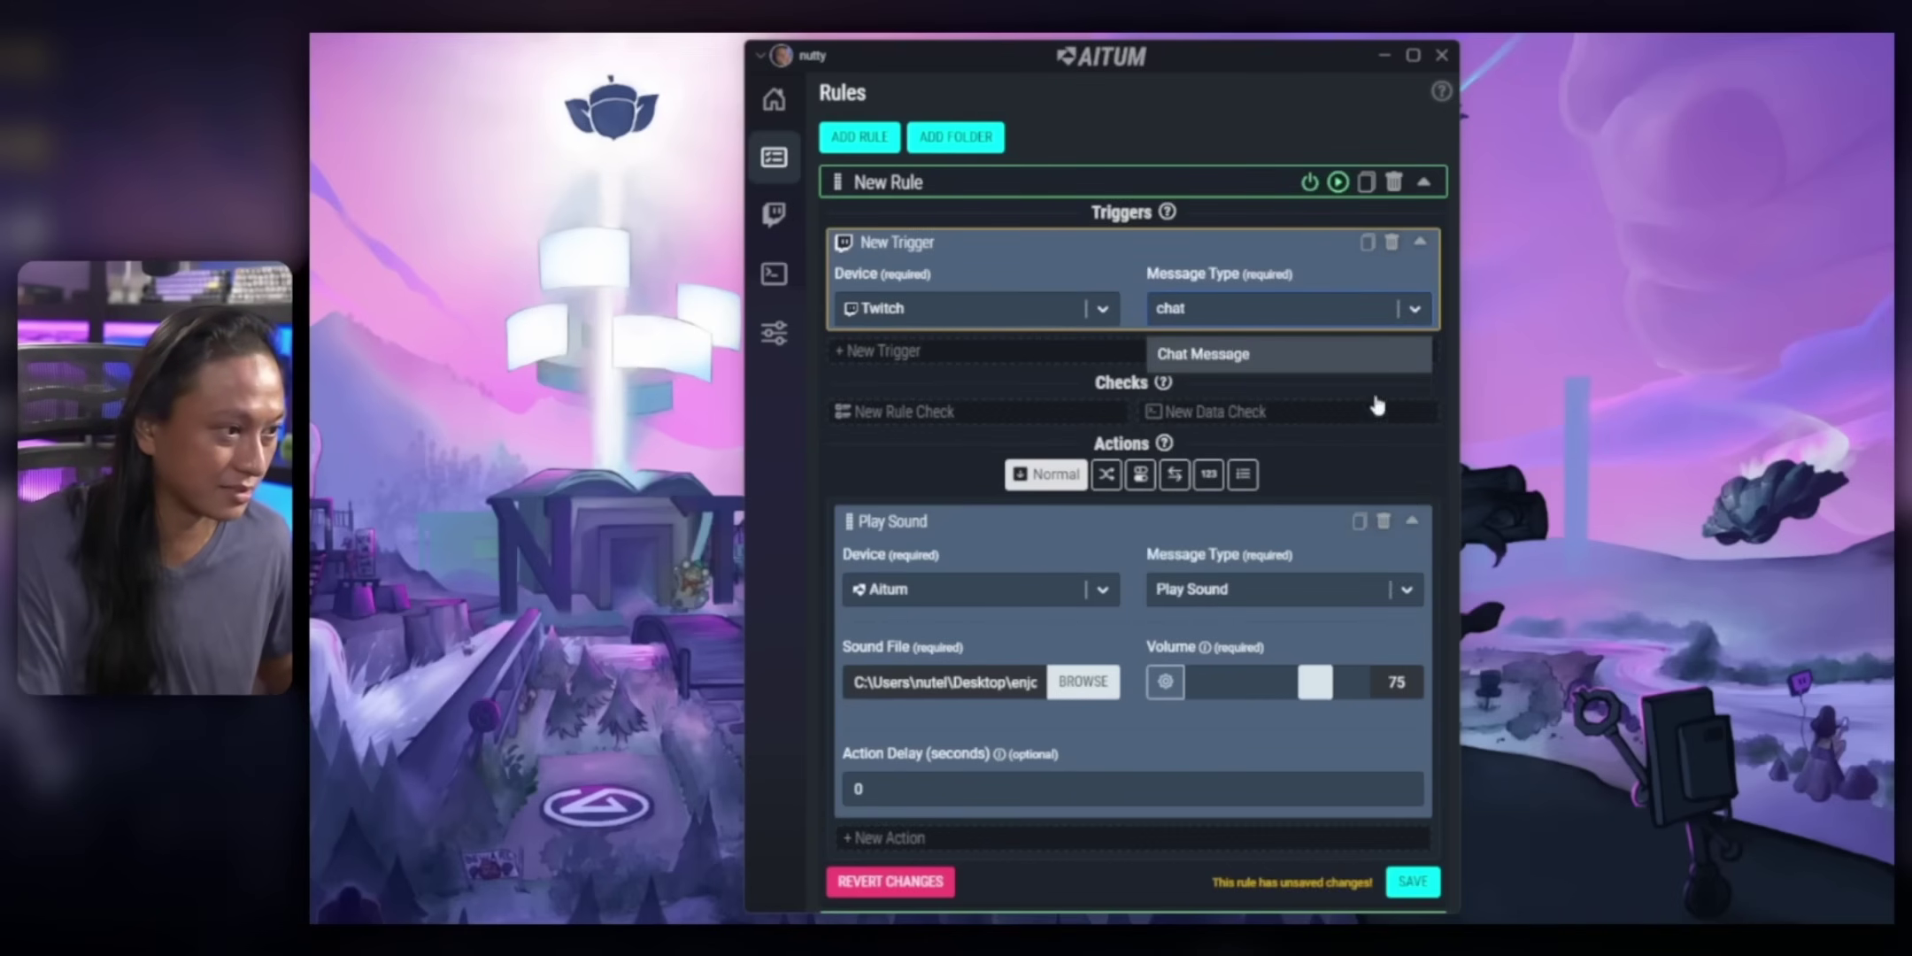
{"action": "key", "text": "Return"}
{"action": "left_click", "coordinate": [1325, 405]}
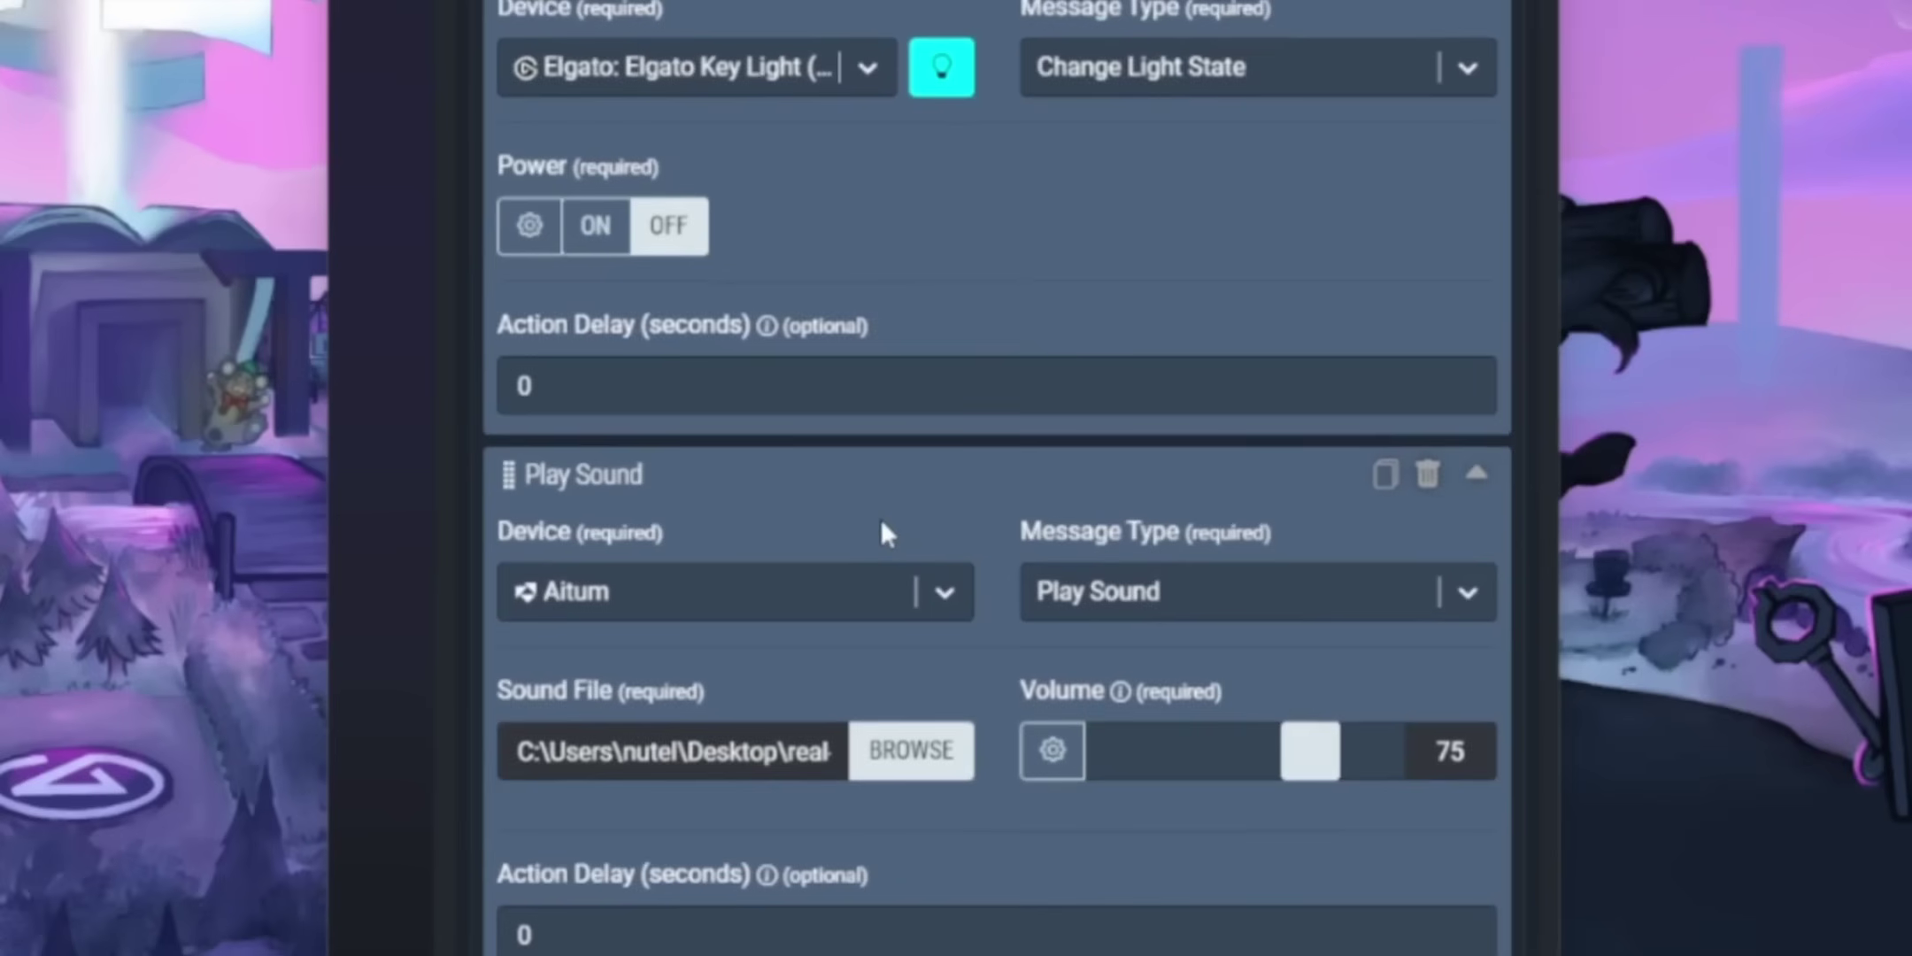
Step: Give both the light change and sound actions a 3-second delay
{"action": "scroll", "coordinate": [879, 519], "scroll_direction": "up", "scroll_amount": 2}
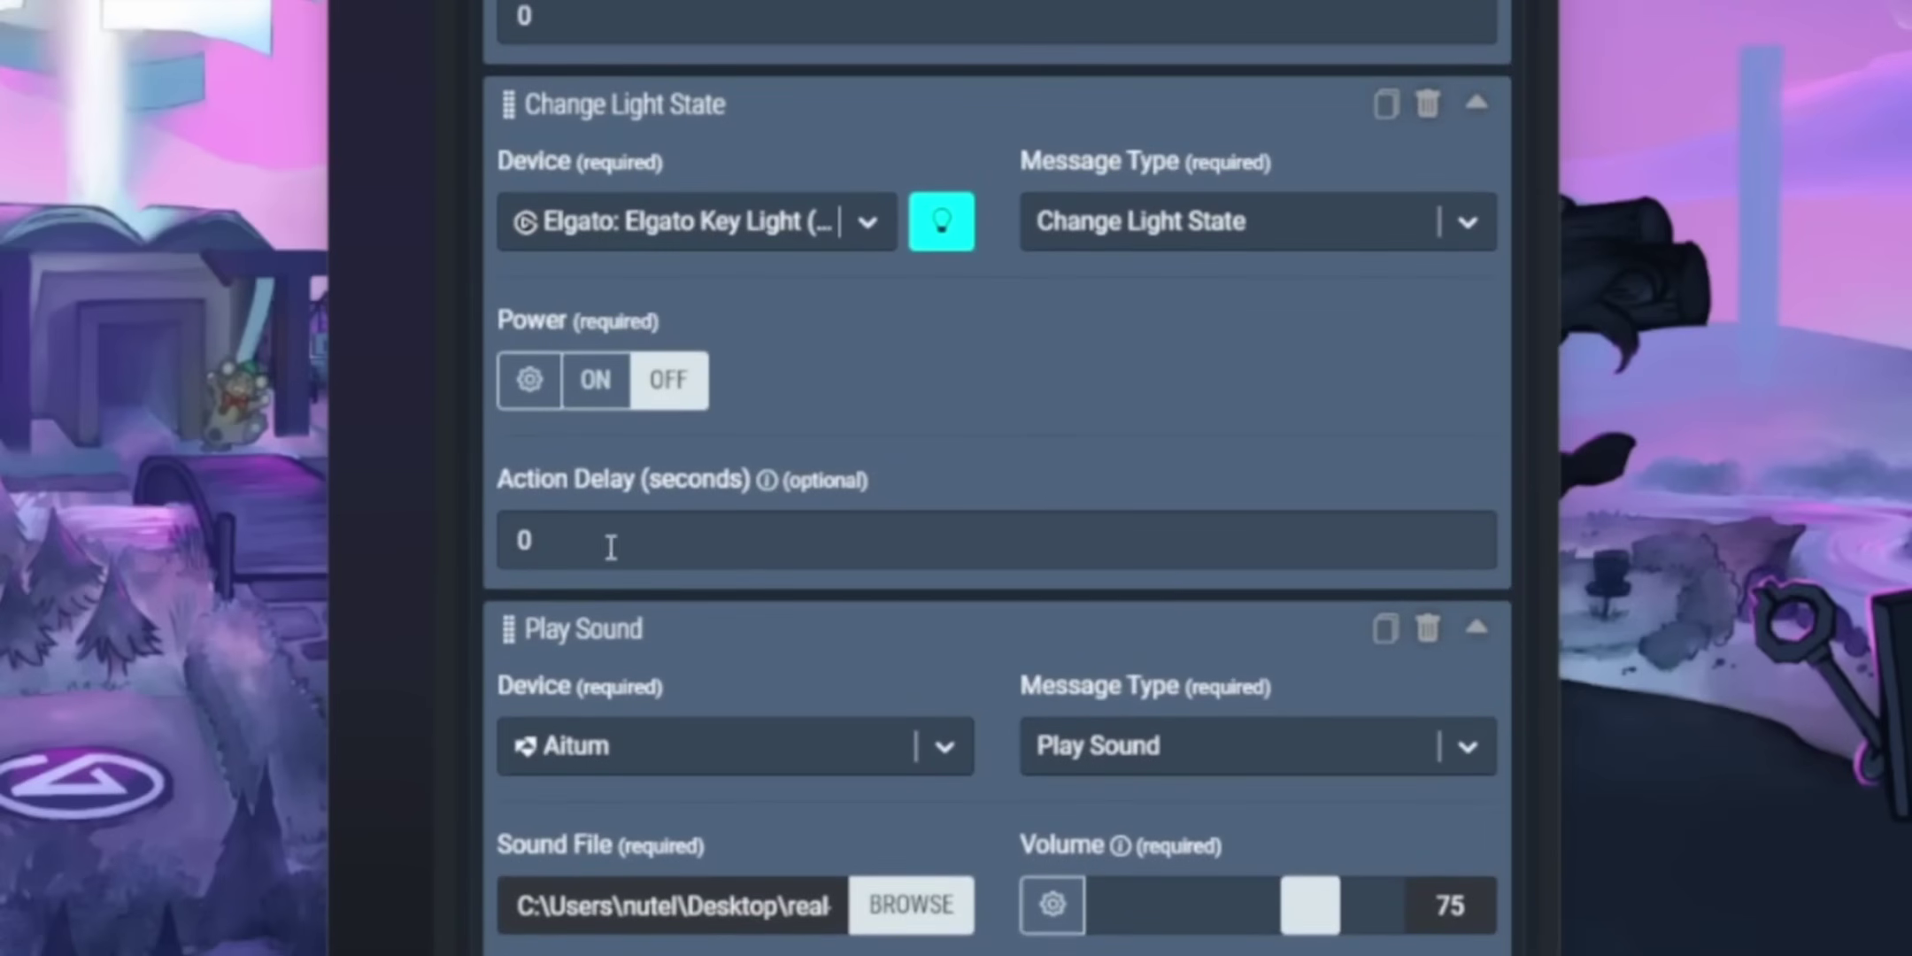
{"action": "left_click", "coordinate": [564, 545]}
{"action": "type", "text": "3"}
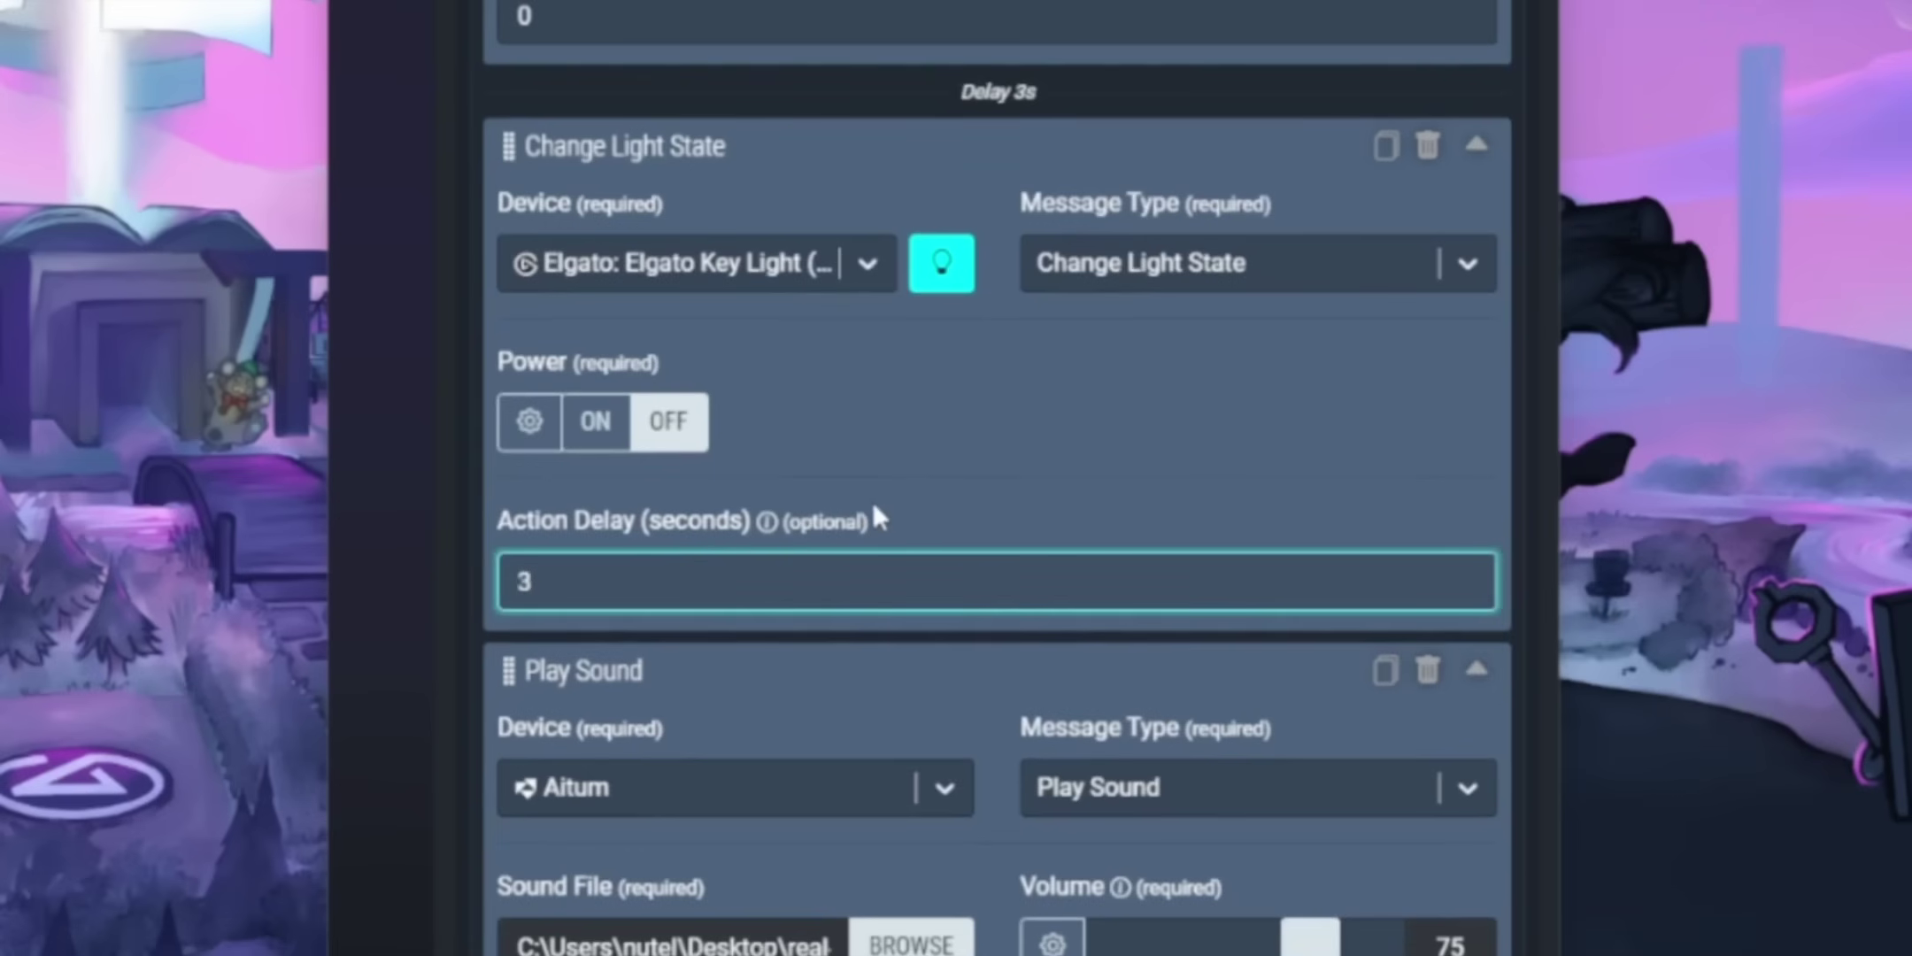
{"action": "scroll", "coordinate": [874, 511], "scroll_direction": "down", "scroll_amount": 4}
{"action": "left_click", "coordinate": [688, 766]}
{"action": "type", "text": "3"}
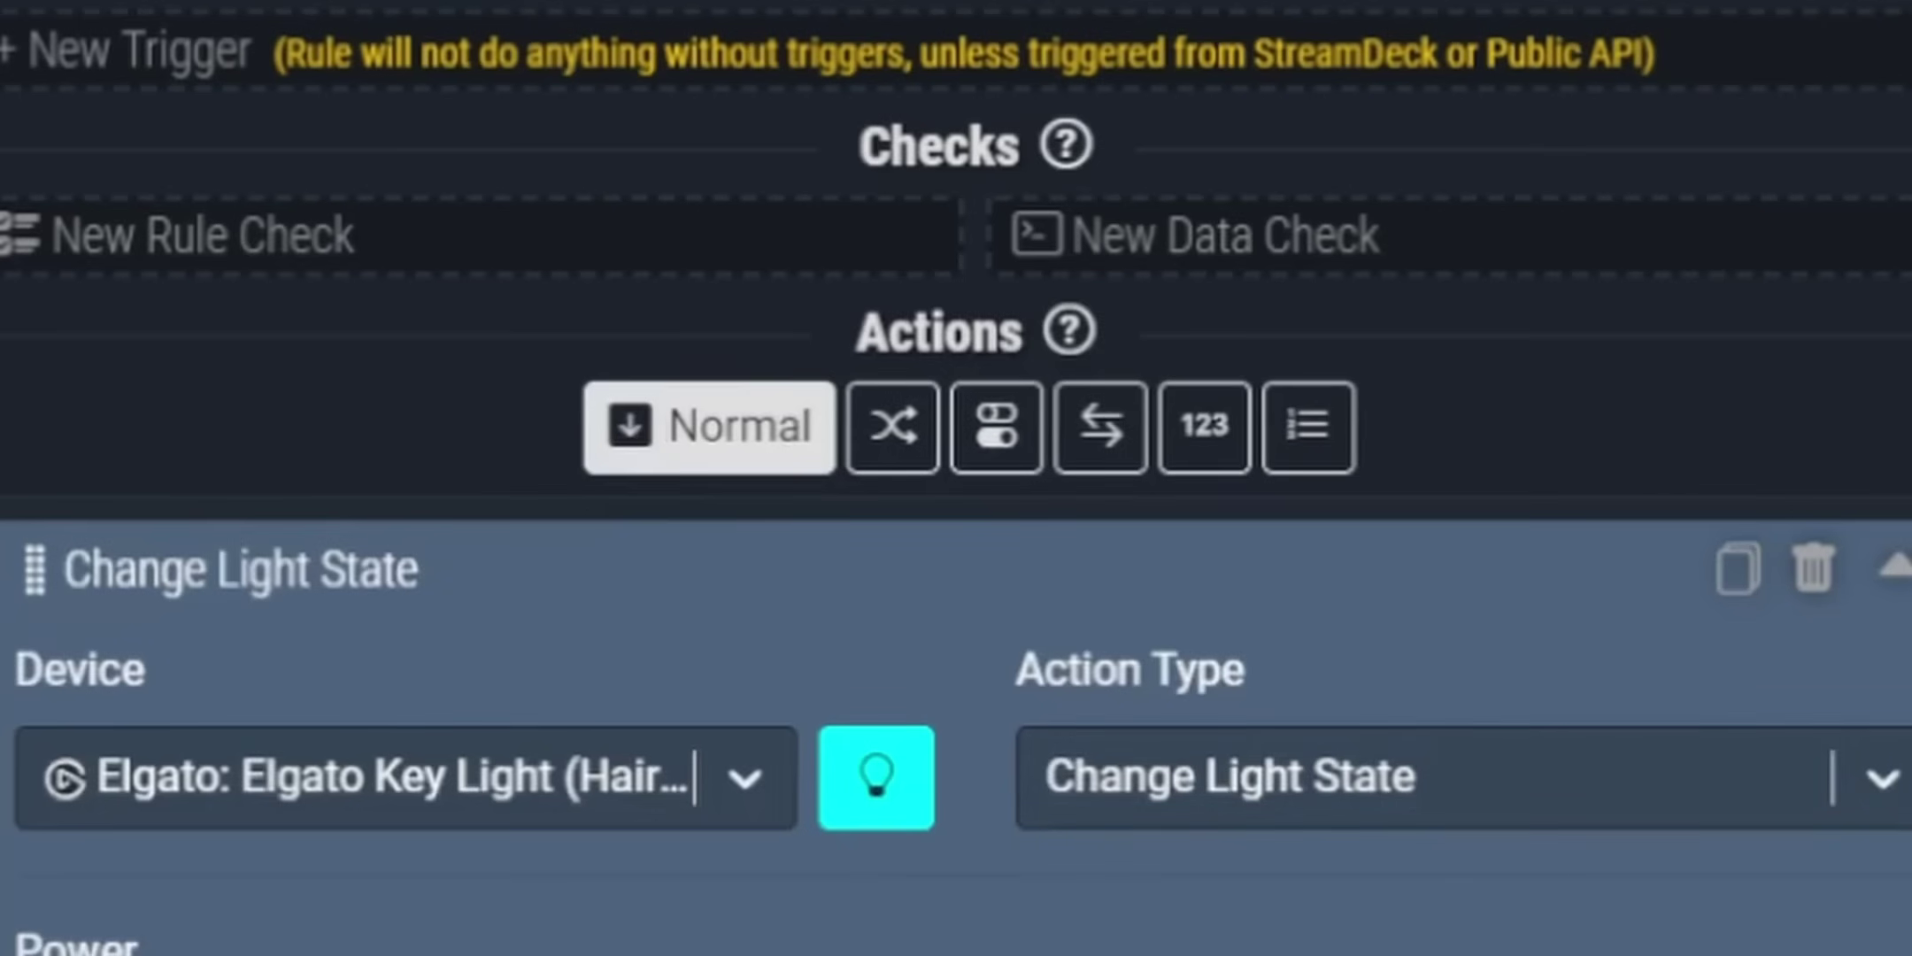
Step: Try the Toggle, Sequence and Random action modes, ending on Random
{"action": "left_click", "coordinate": [1005, 447]}
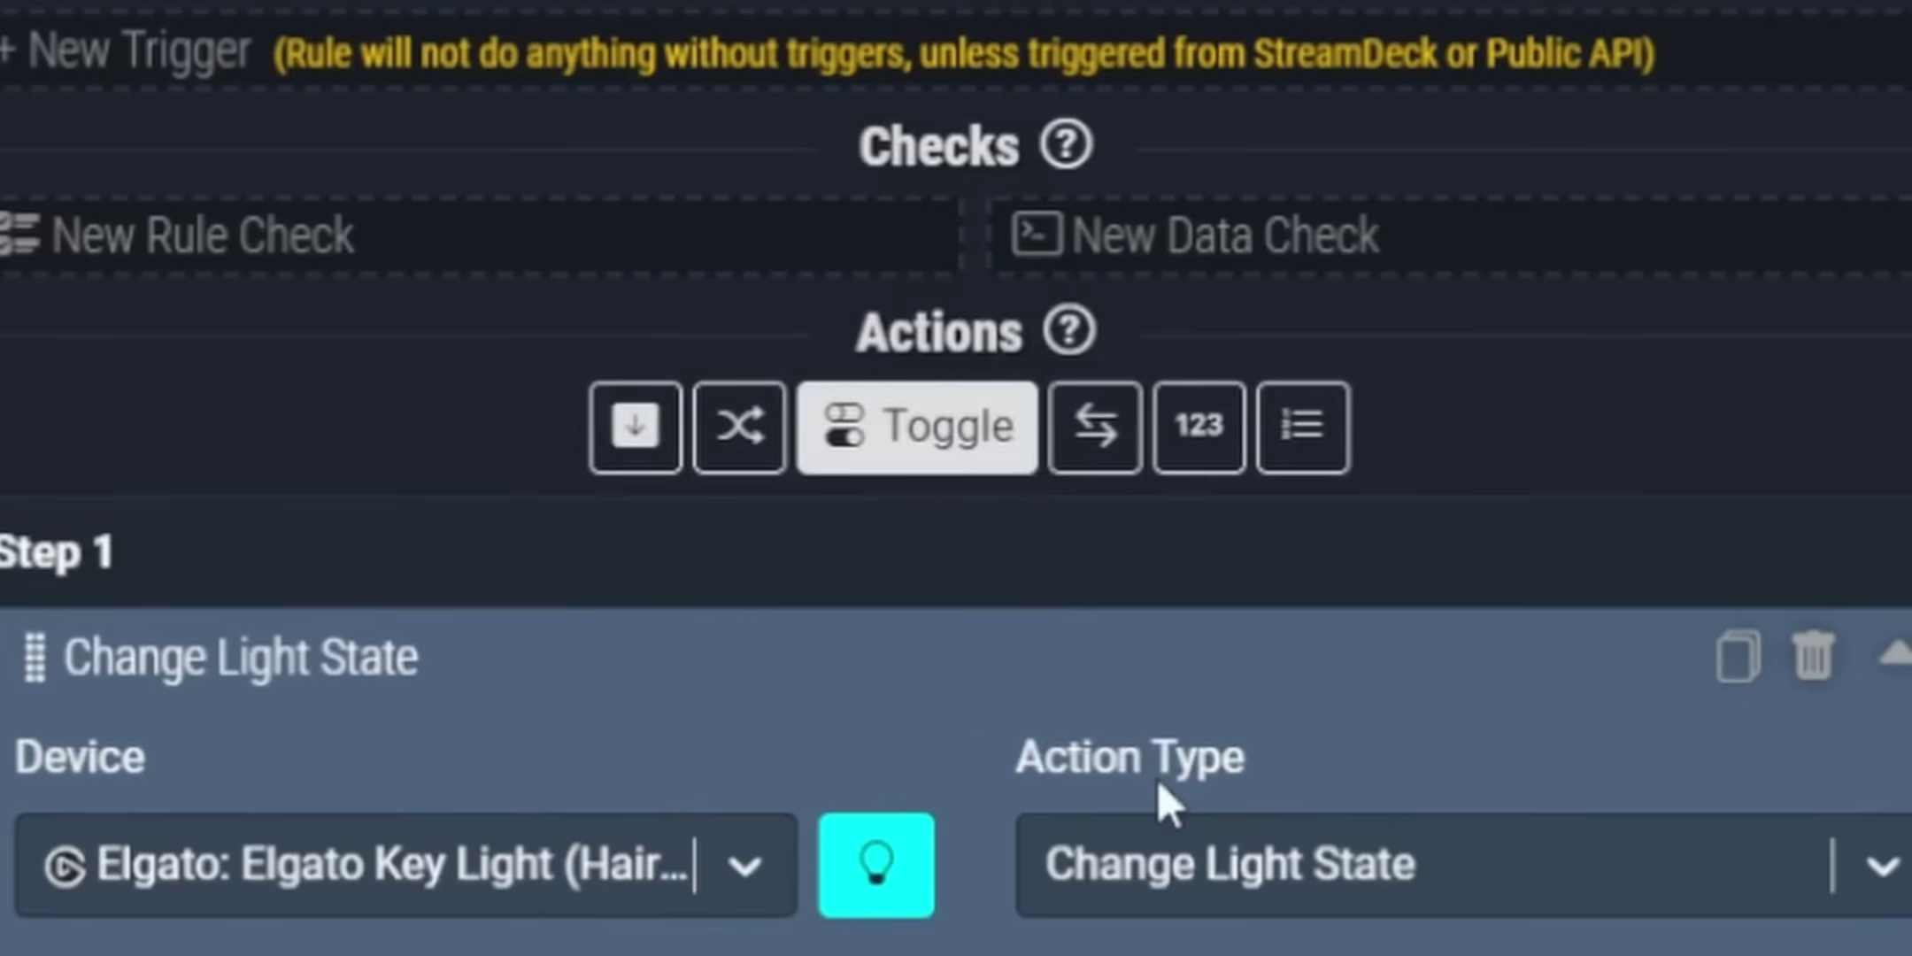
{"action": "left_click", "coordinate": [1197, 438]}
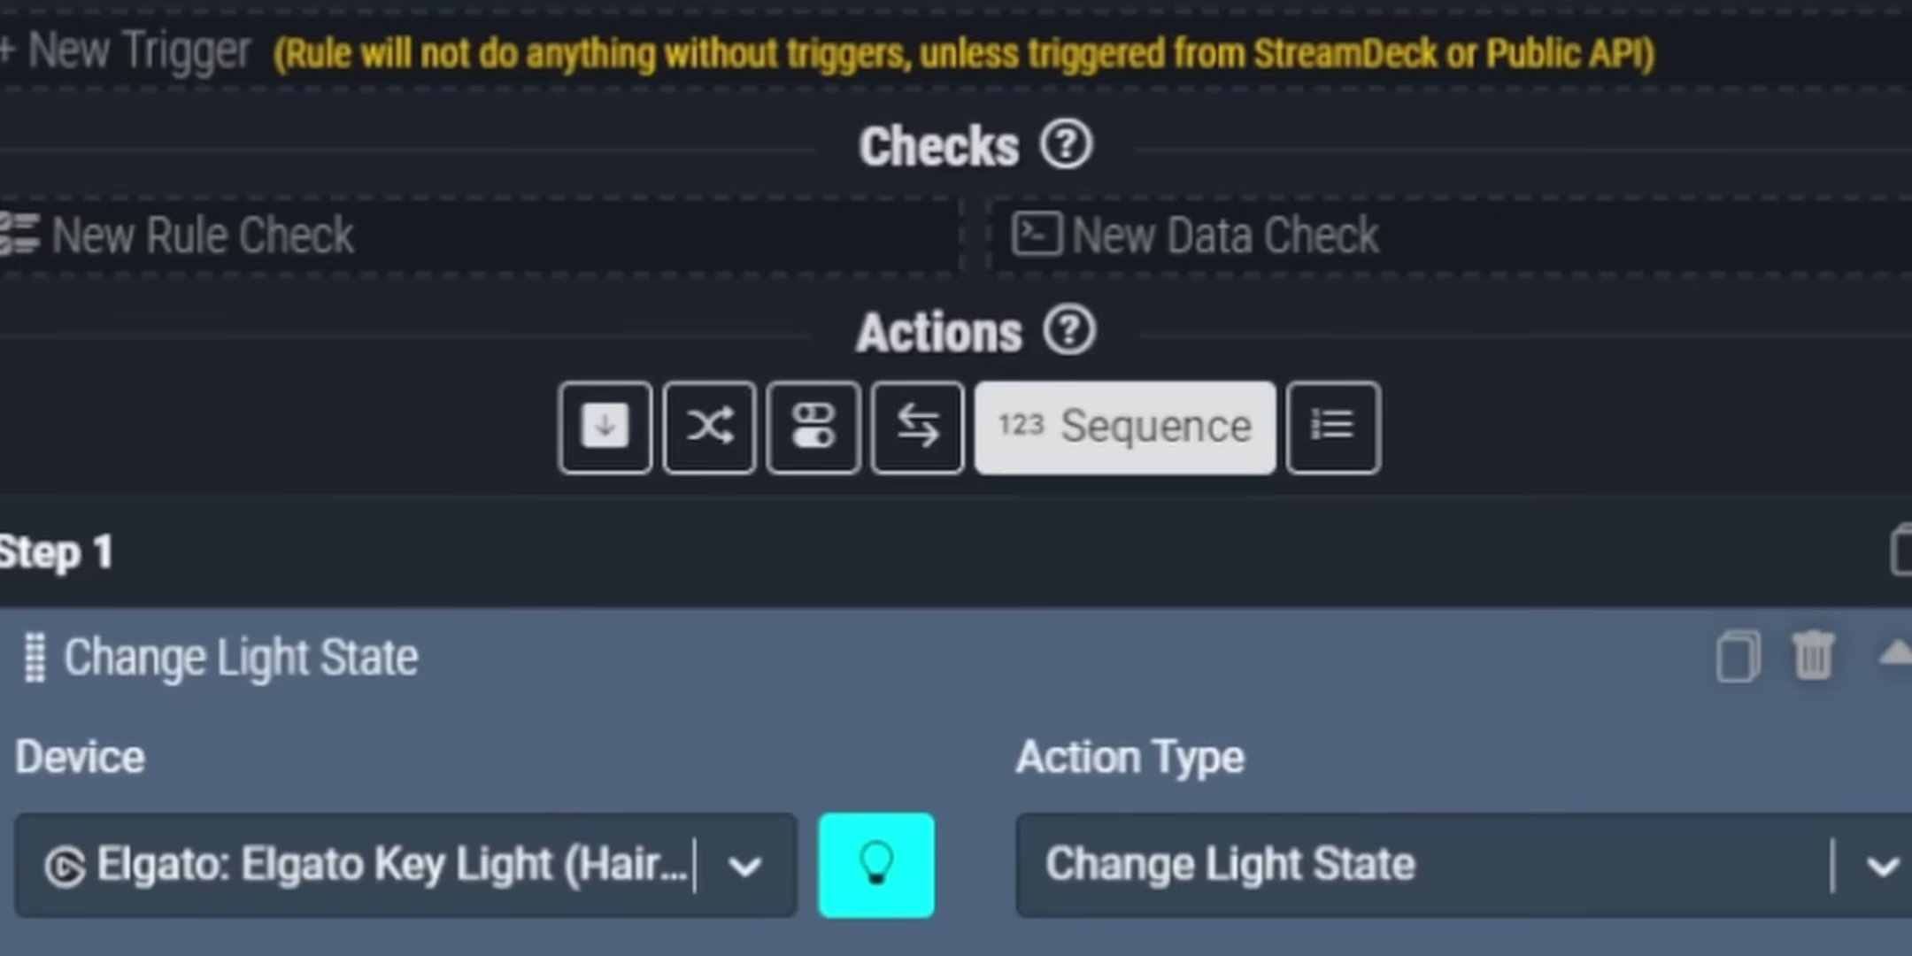
{"action": "left_click", "coordinate": [708, 438]}
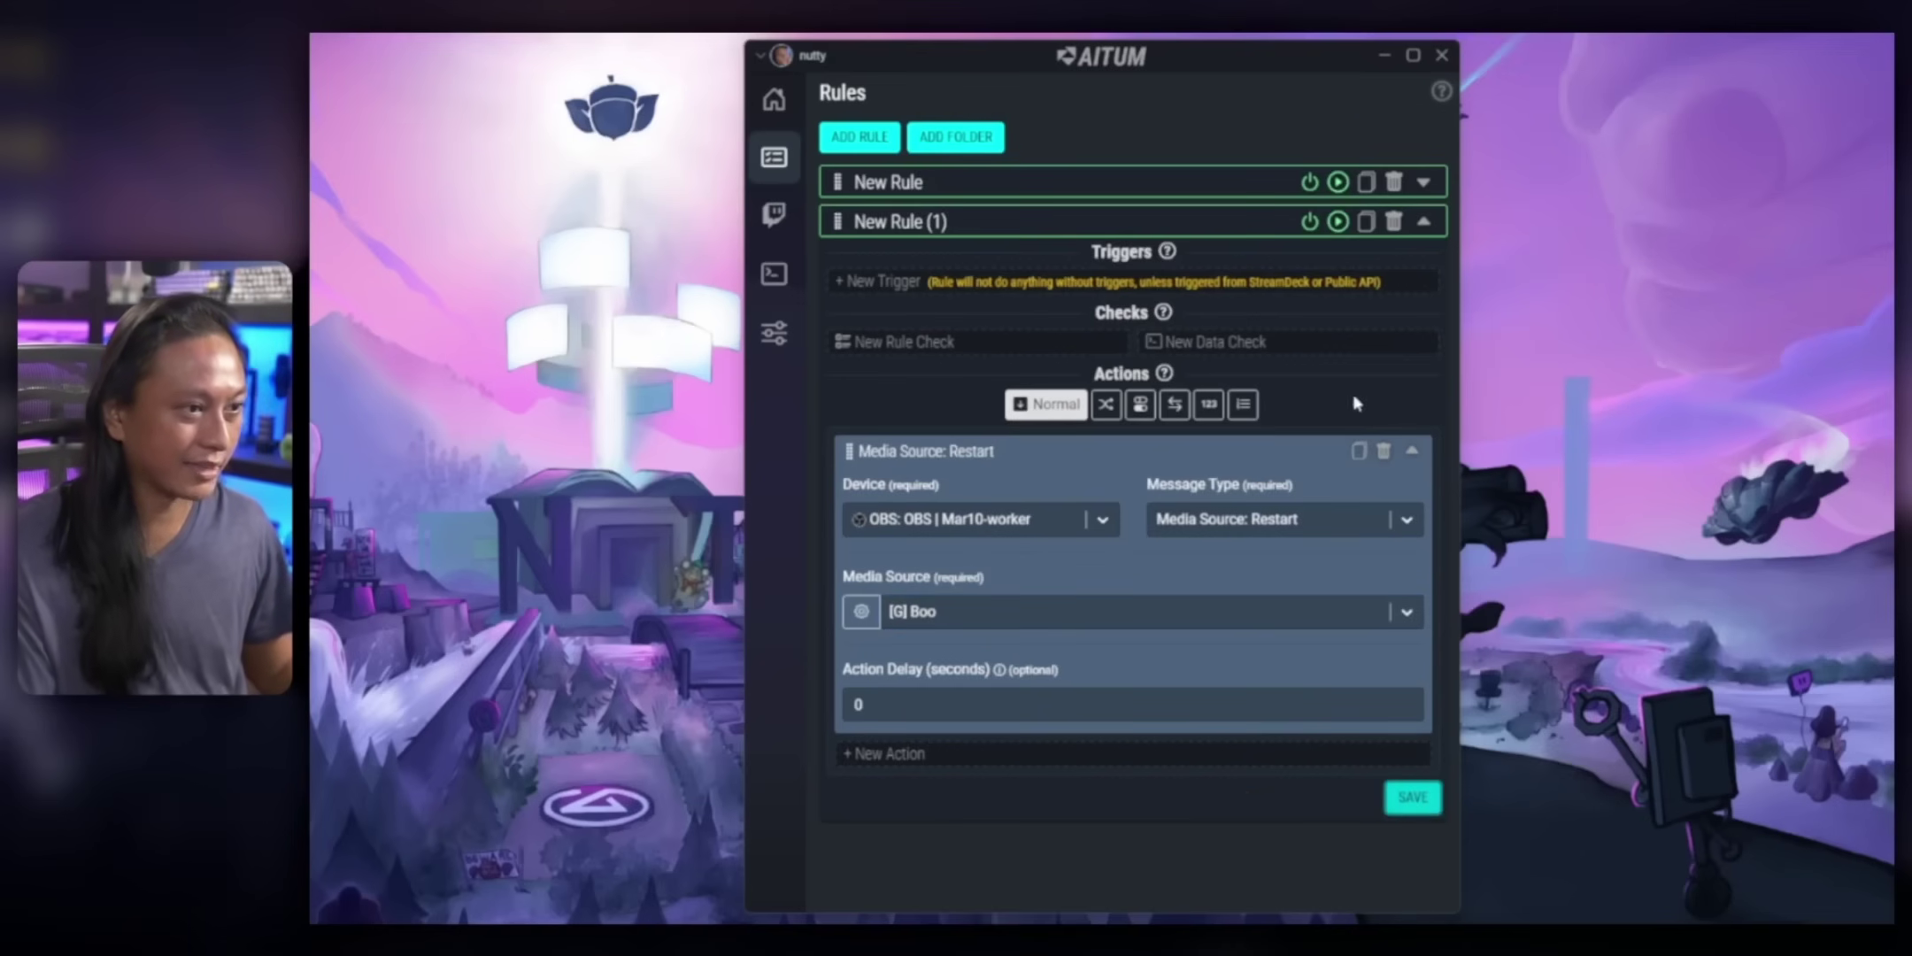
Step: Test-run the Boo restart rule, then change the Deaths variable to 69 and save
{"action": "left_click", "coordinate": [1337, 223]}
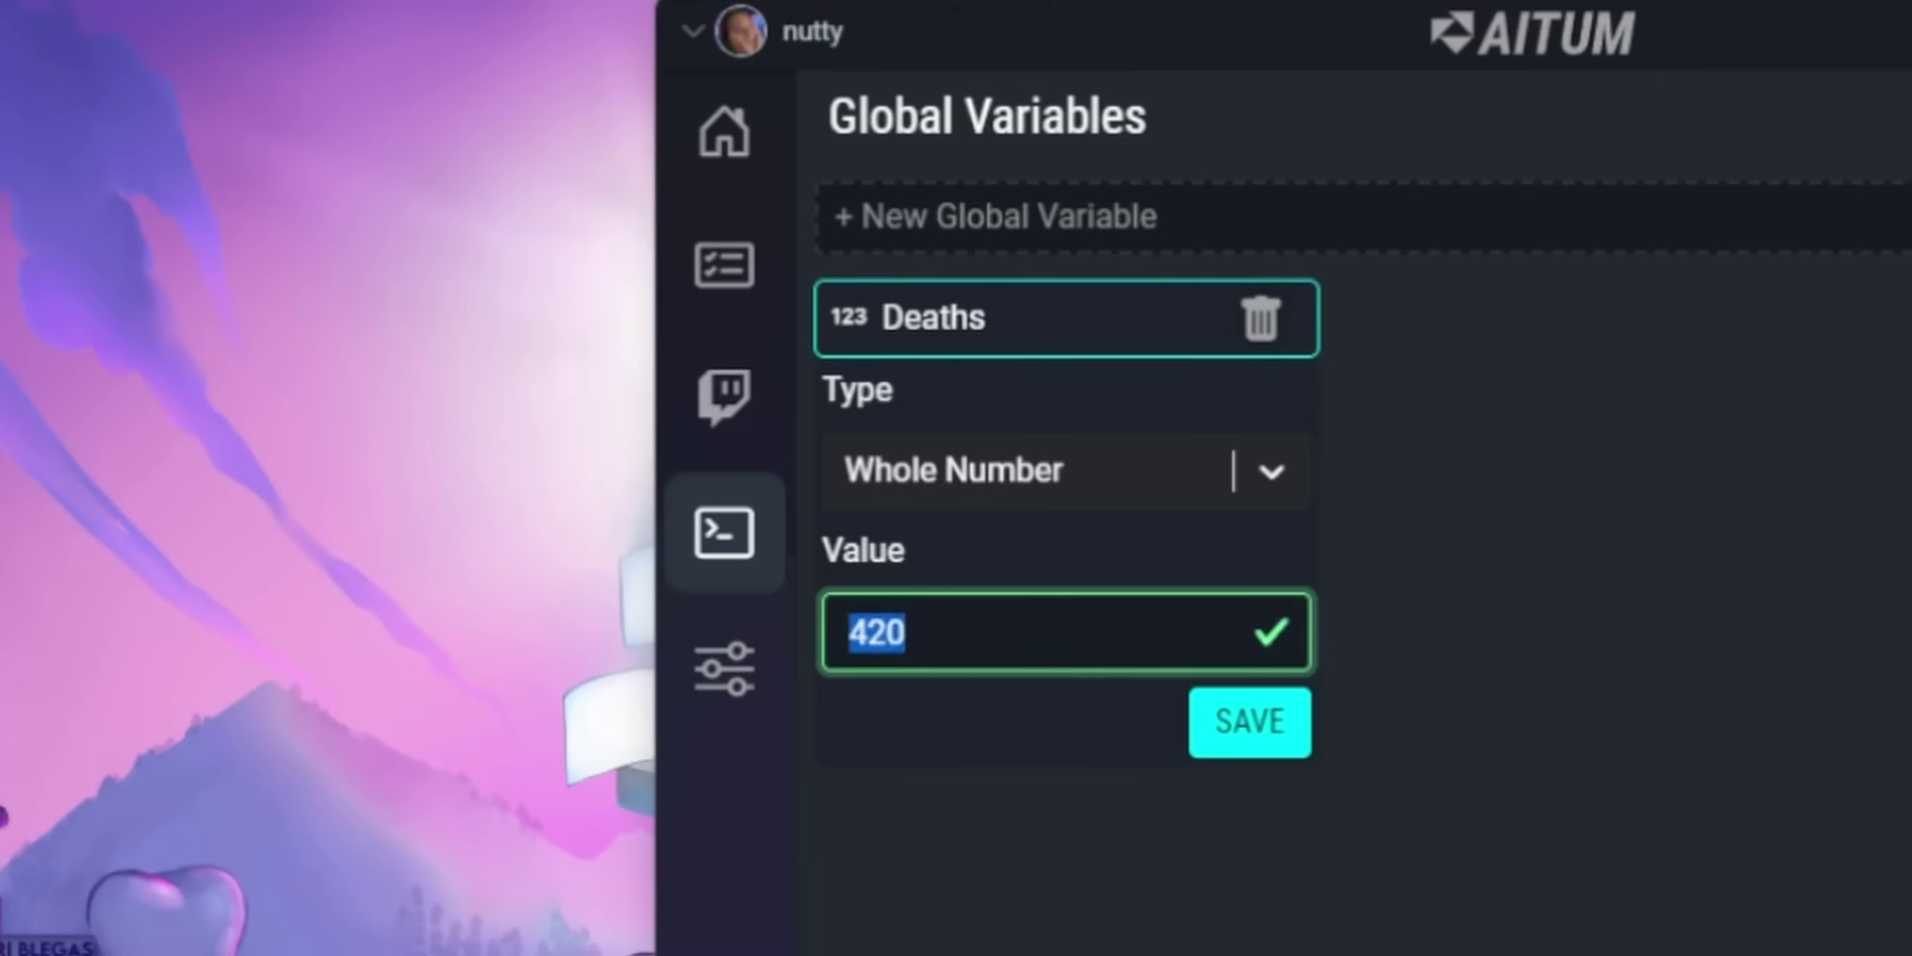
{"action": "key", "text": "BackSpace"}
{"action": "type", "text": "9"}
{"action": "left_click", "coordinate": [1275, 739]}
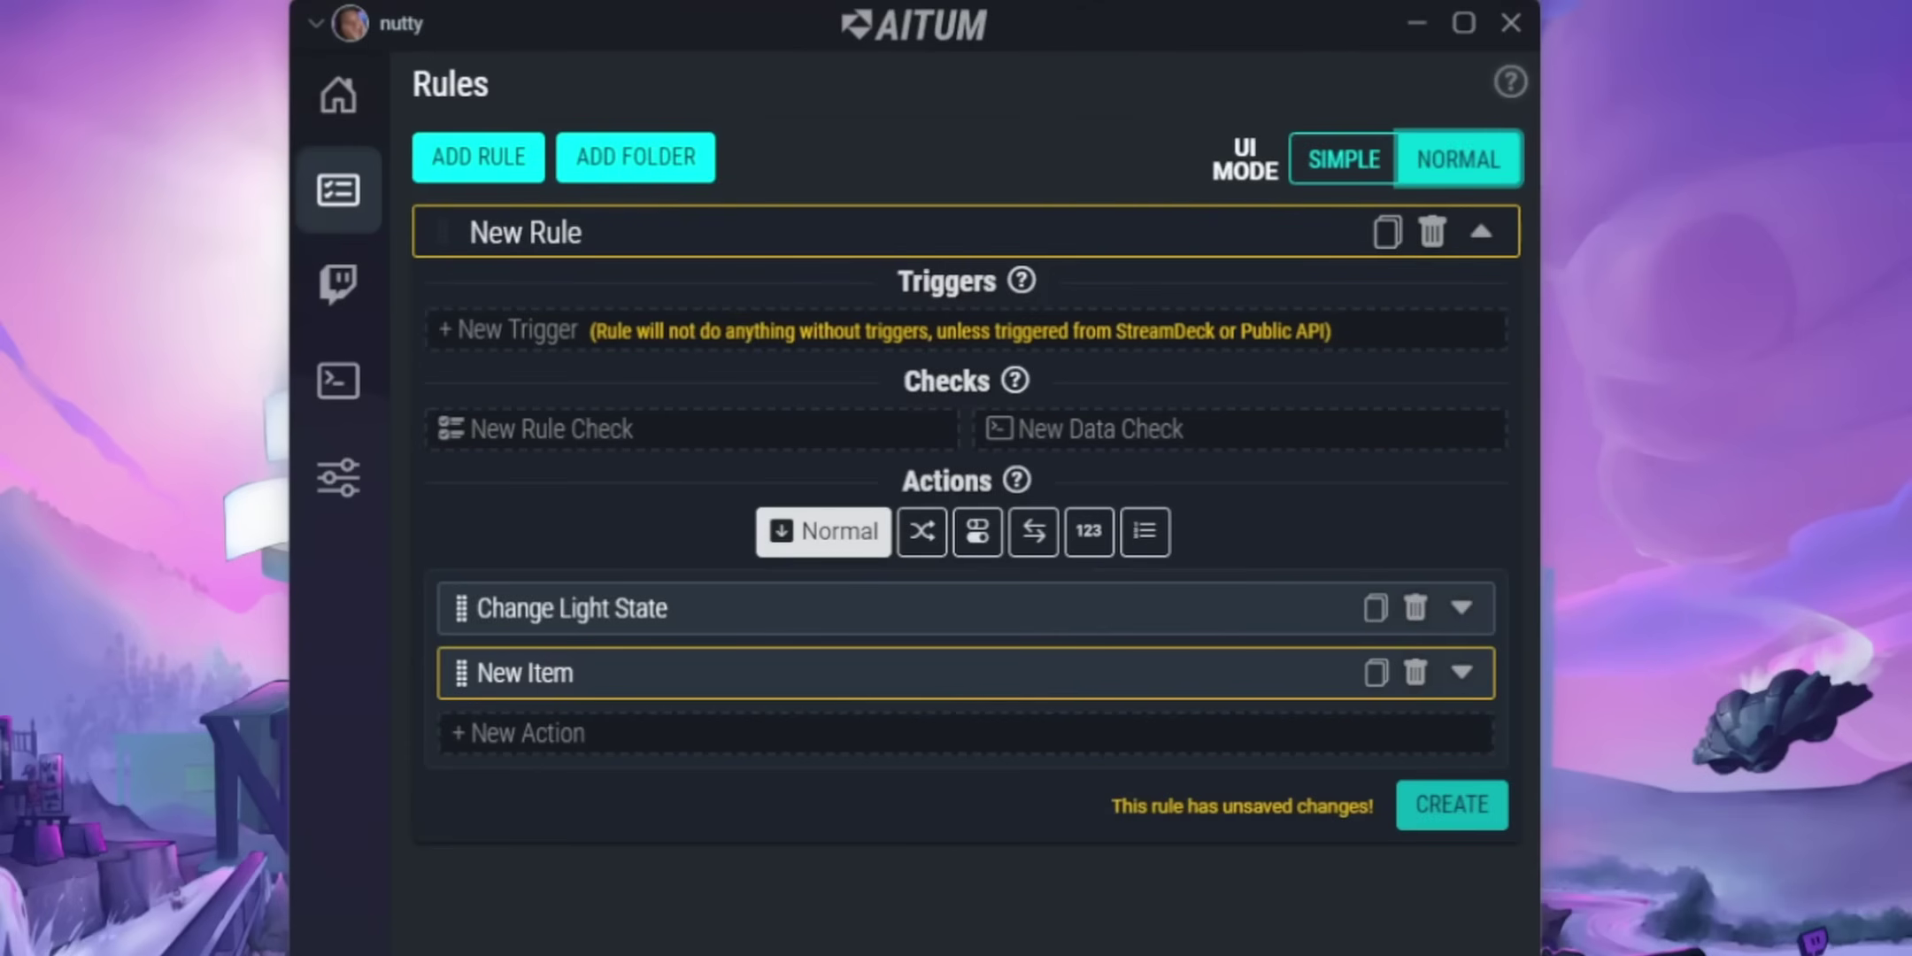
Step: Switch to SIMPLE UI mode, set Toggle mode, and tidy the expanded rule and action cards
{"action": "left_click", "coordinate": [1373, 179]}
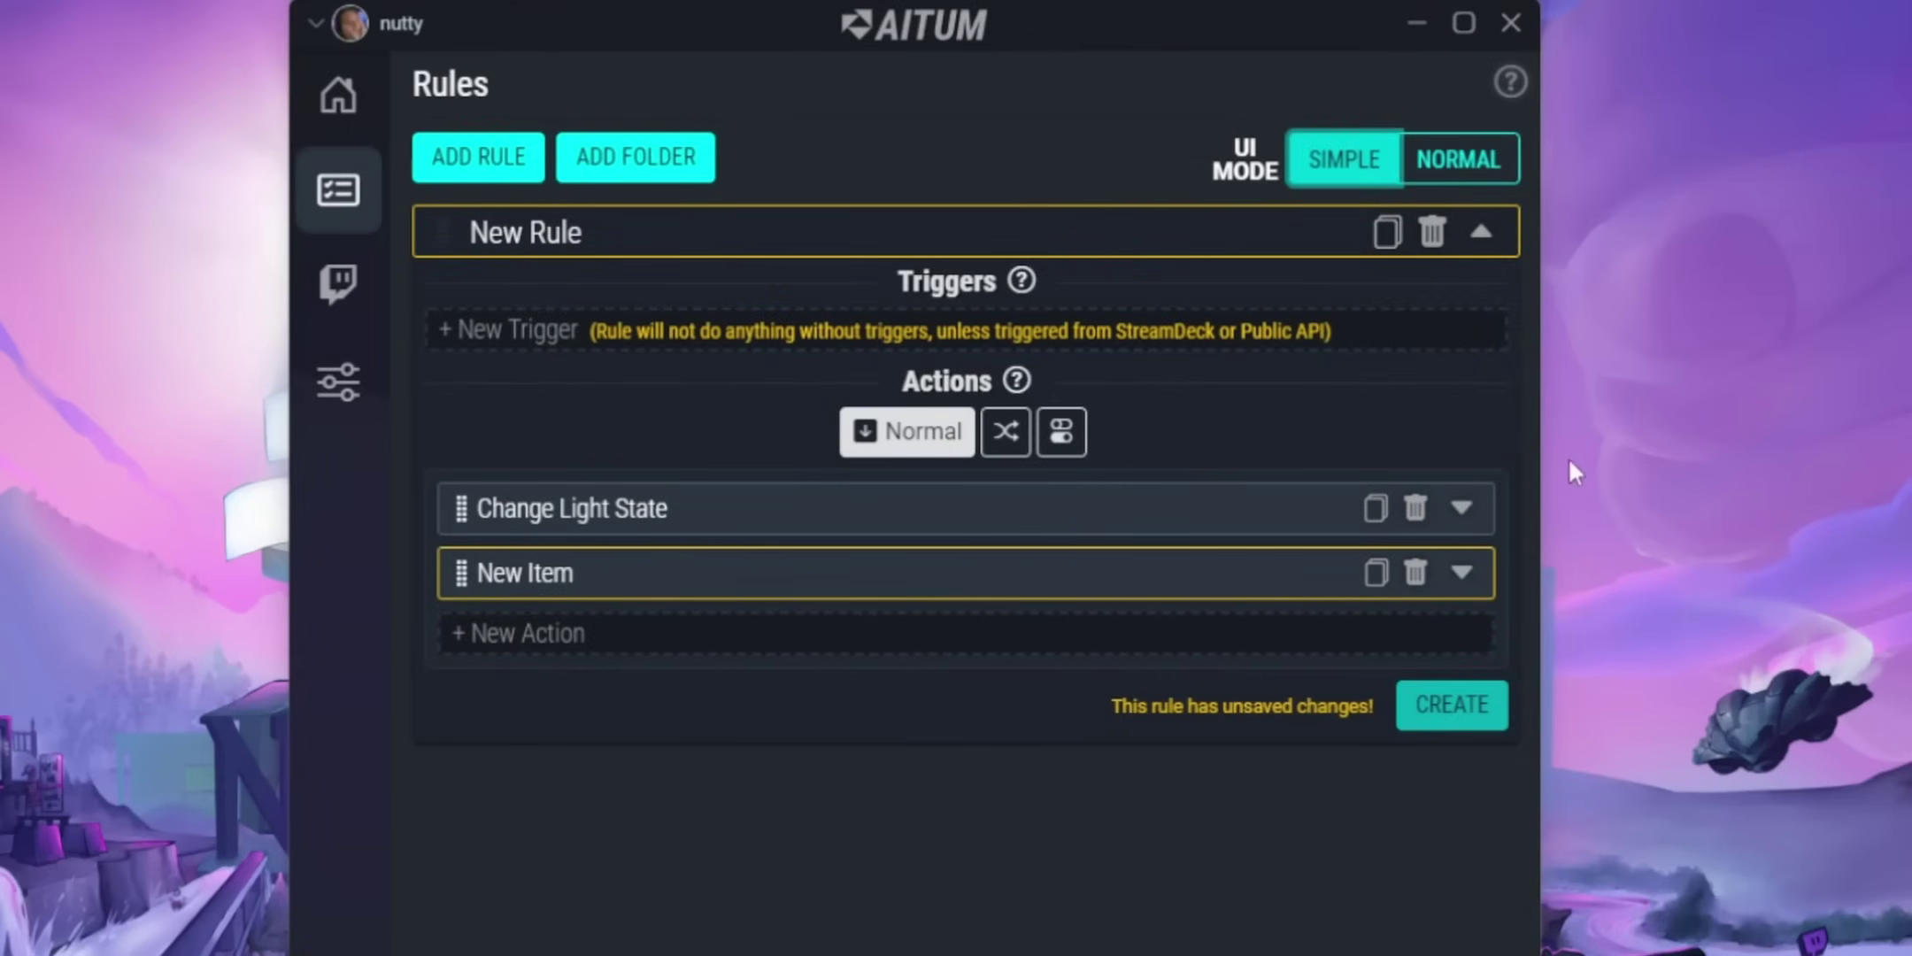
{"action": "left_click", "coordinate": [1060, 434]}
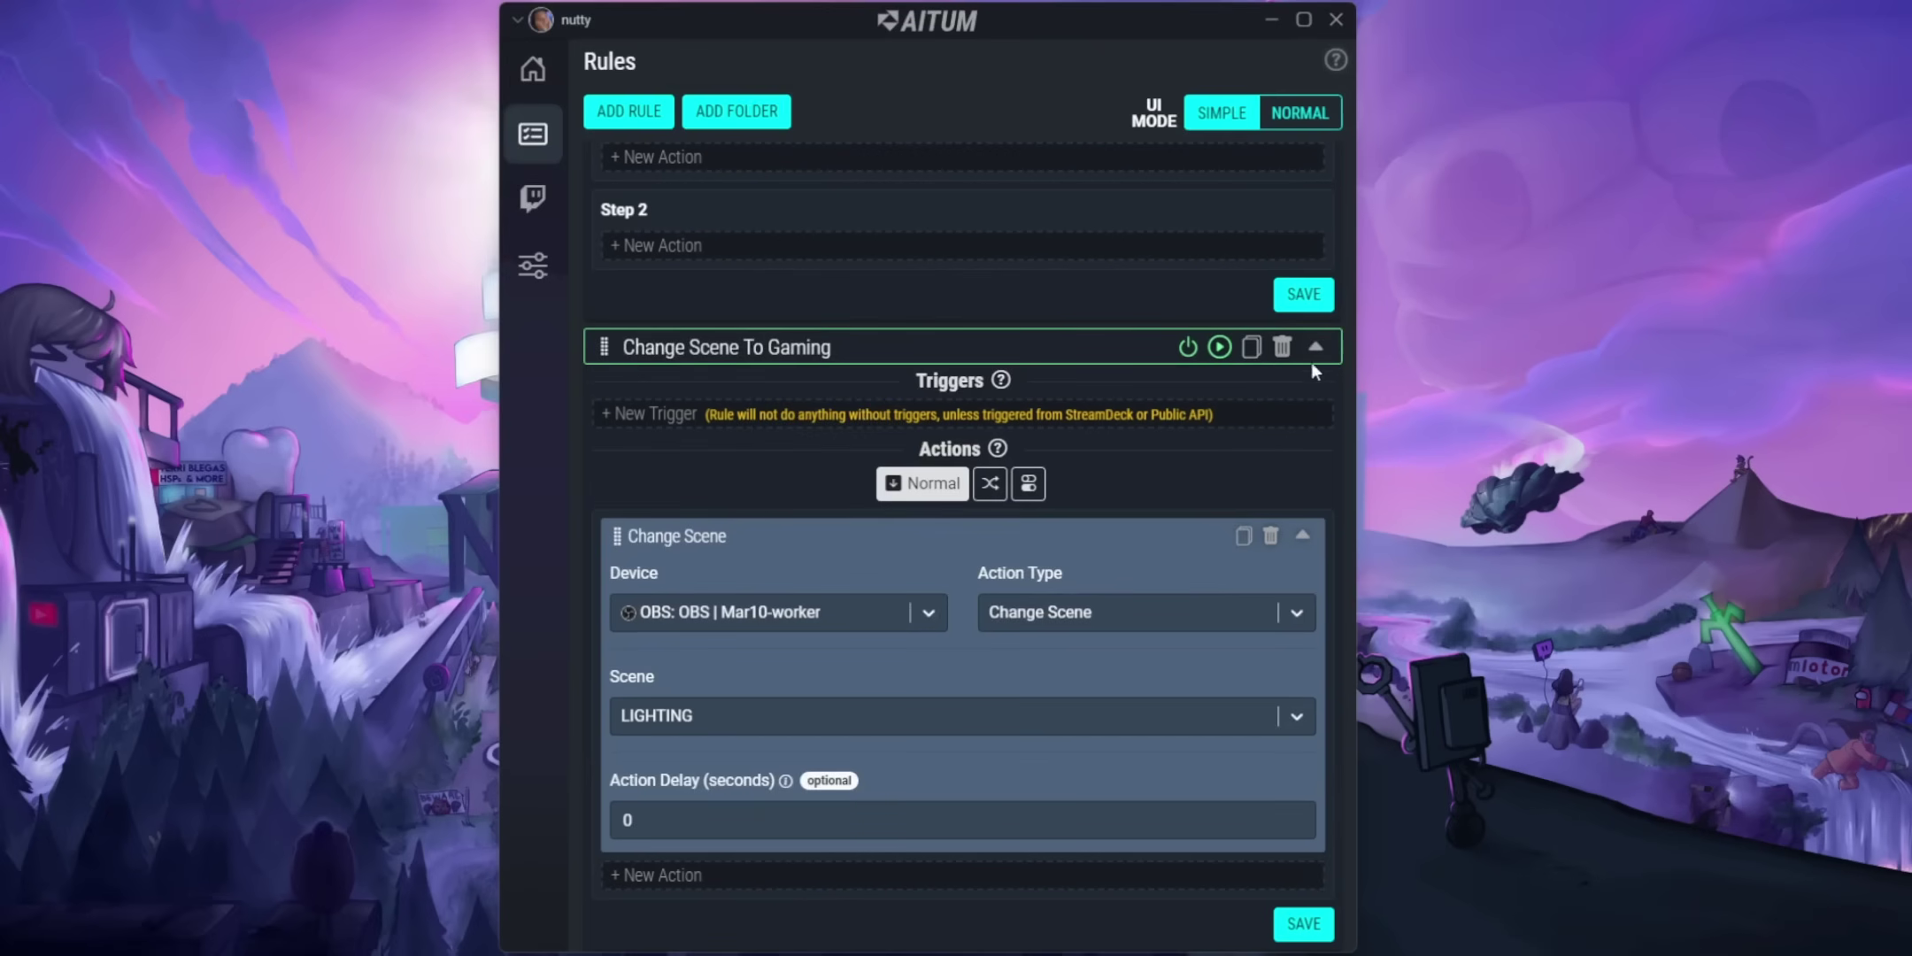
{"action": "left_click", "coordinate": [1315, 346]}
{"action": "left_click", "coordinate": [1302, 581]}
{"action": "left_click", "coordinate": [1302, 580]}
{"action": "left_click", "coordinate": [1316, 392]}
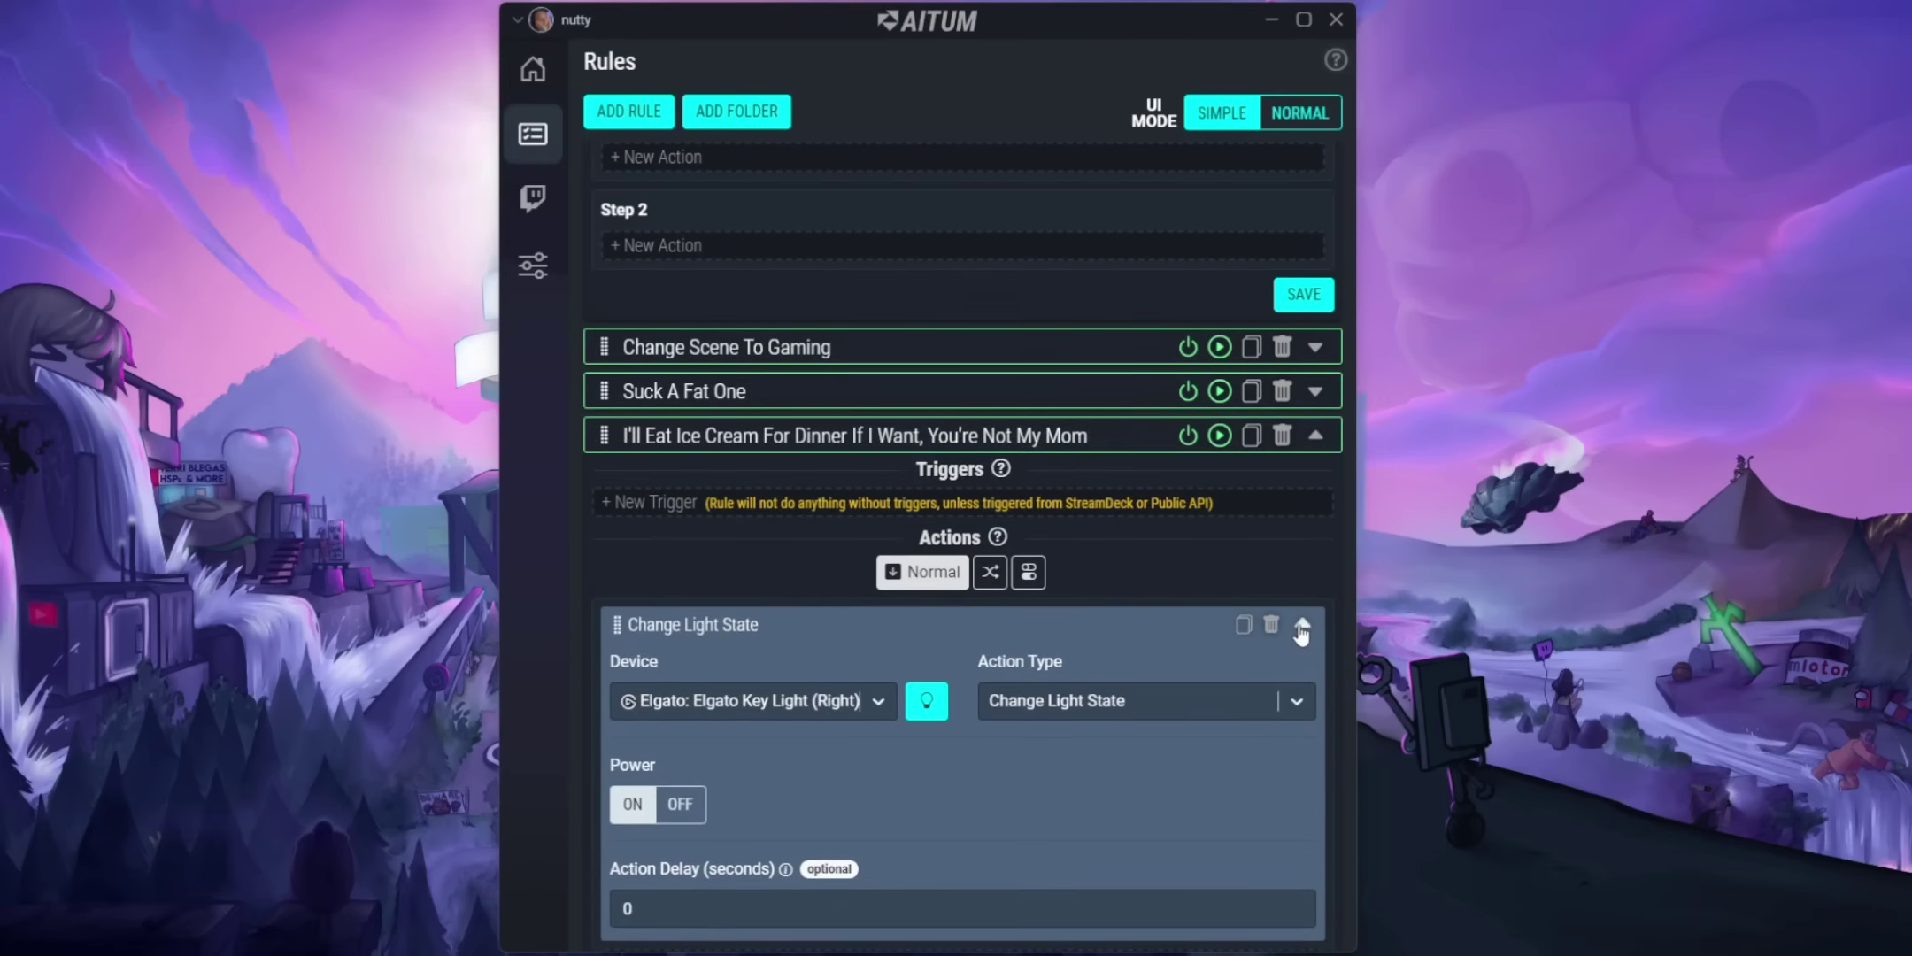
{"action": "left_click", "coordinate": [1301, 627]}
Step: Add a new Twitch trigger to the Change Scene To Just Chatting rule
{"action": "scroll", "coordinate": [1325, 591], "scroll_direction": "up", "scroll_amount": 6}
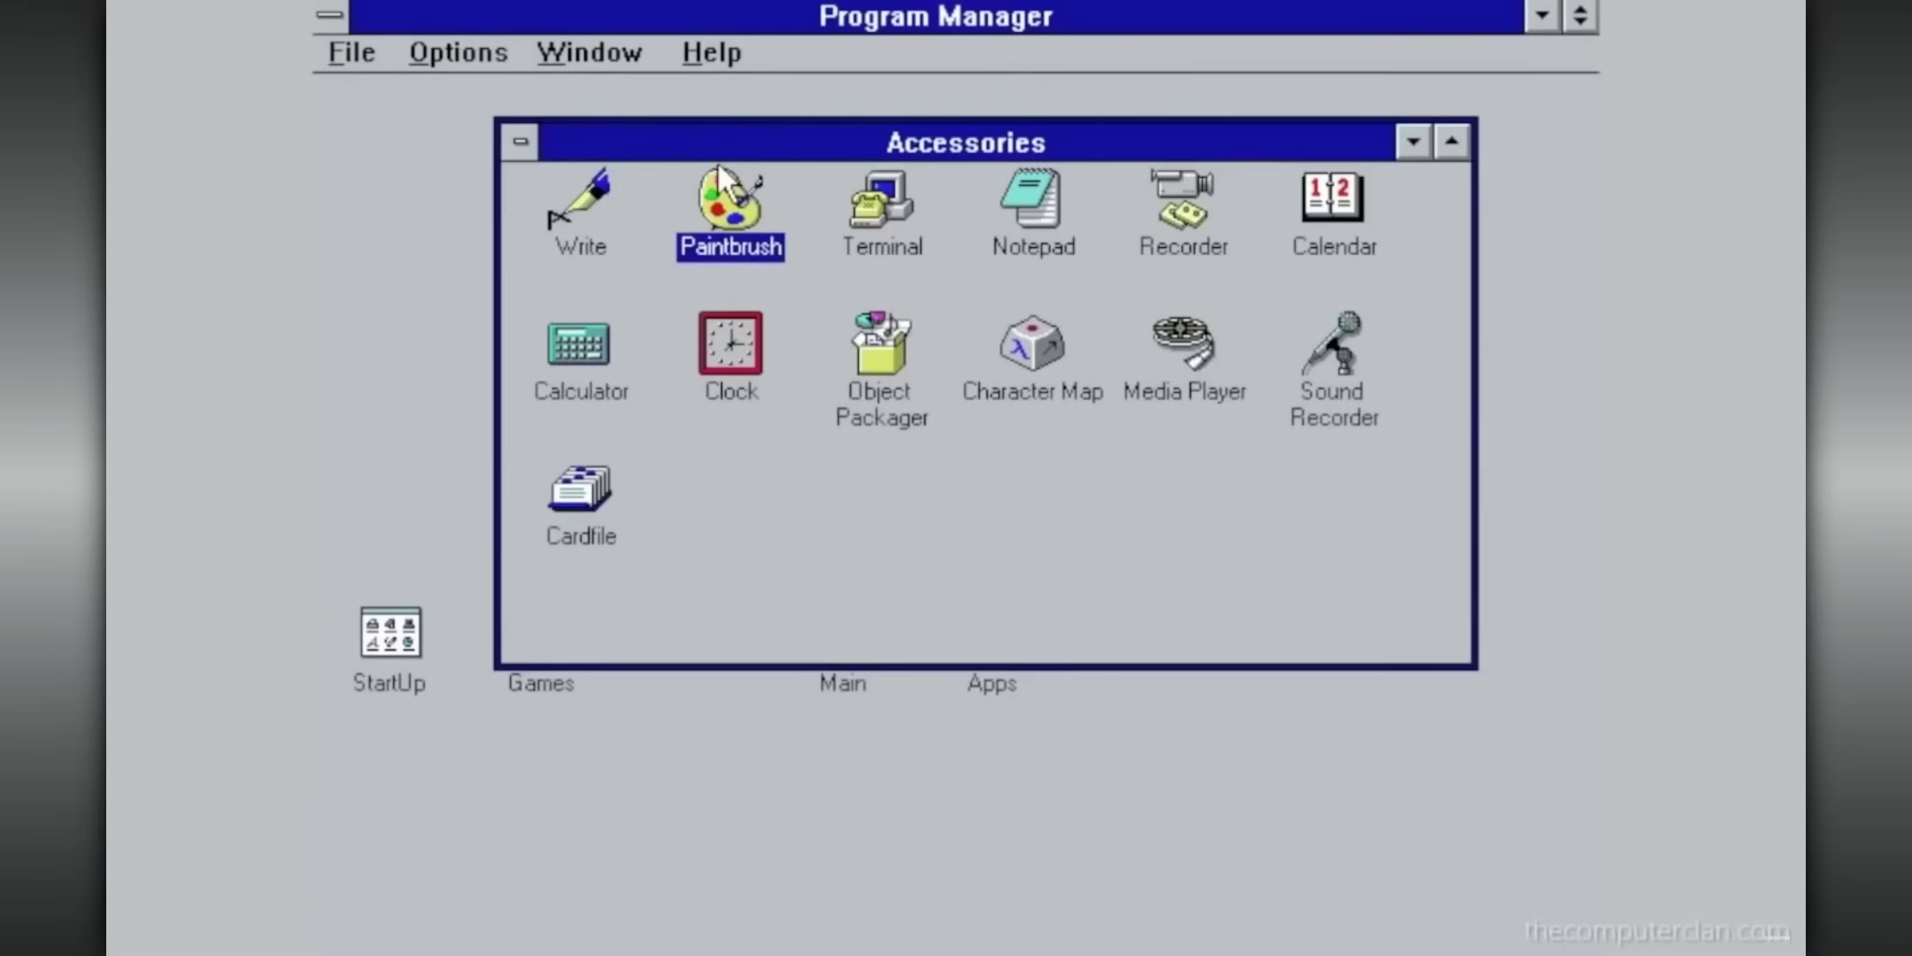
{"action": "double_click", "coordinate": [722, 190]}
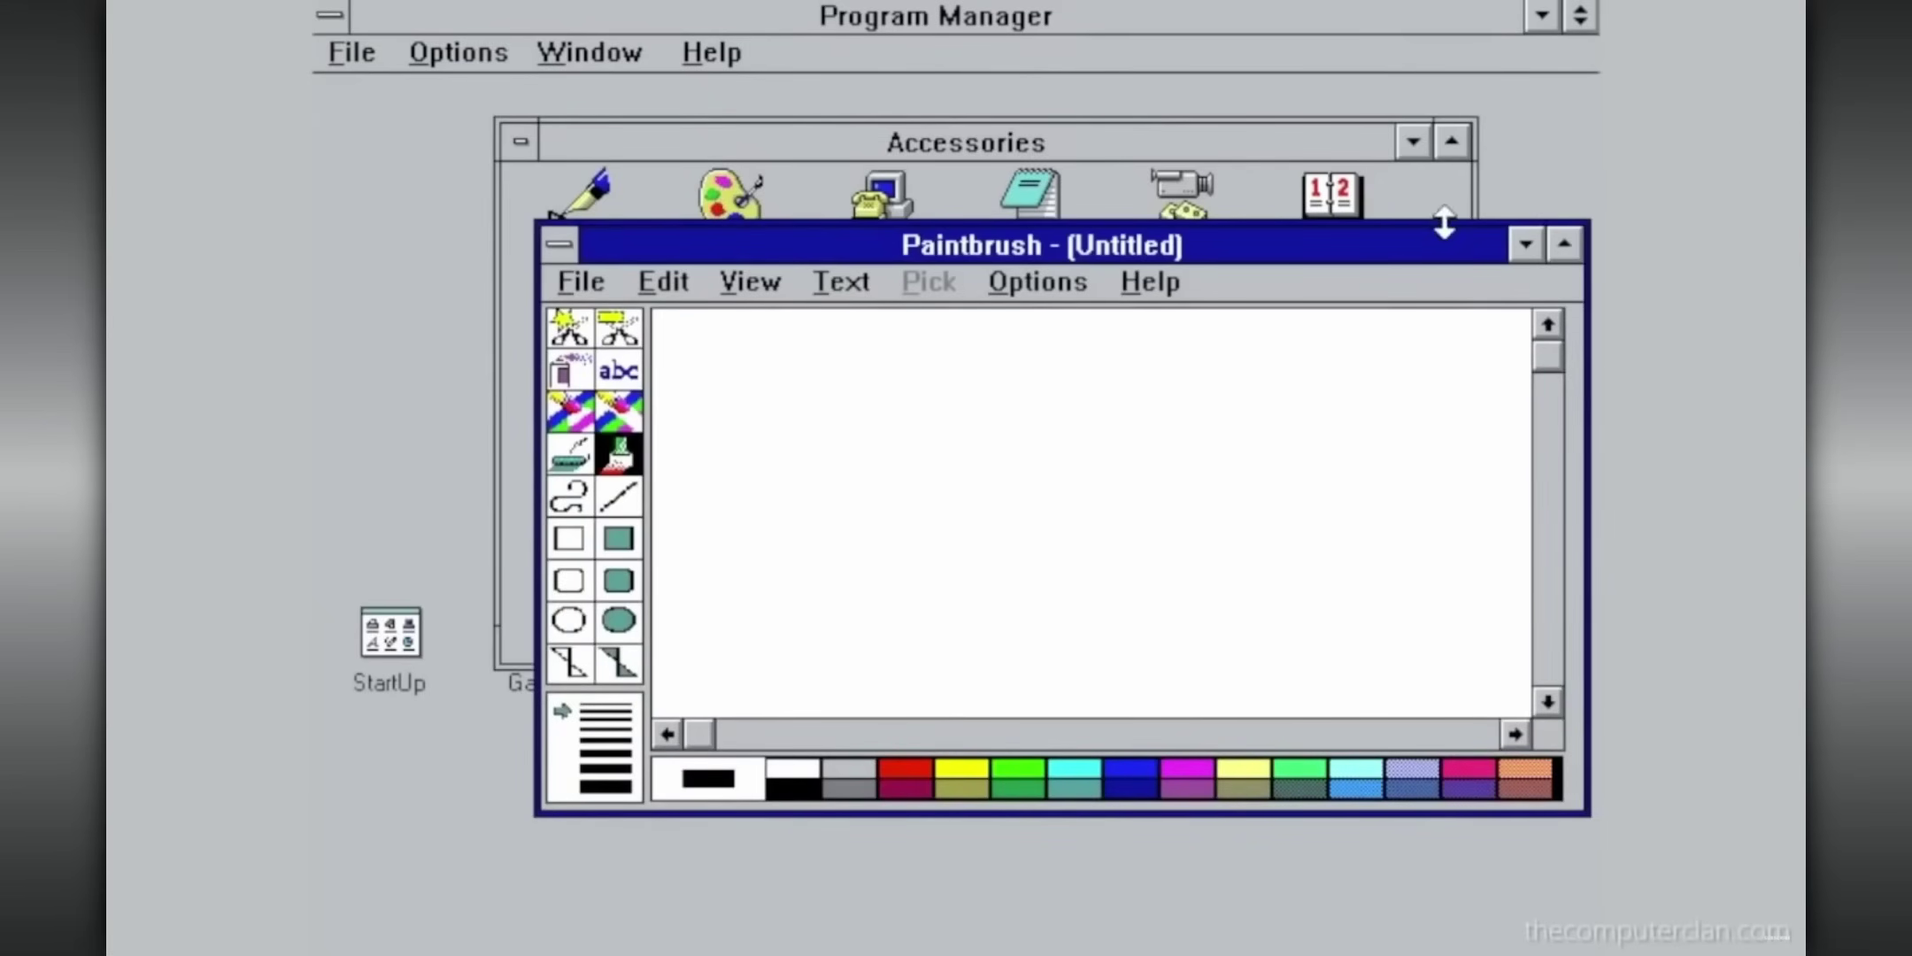
{"action": "left_click", "coordinate": [1564, 245]}
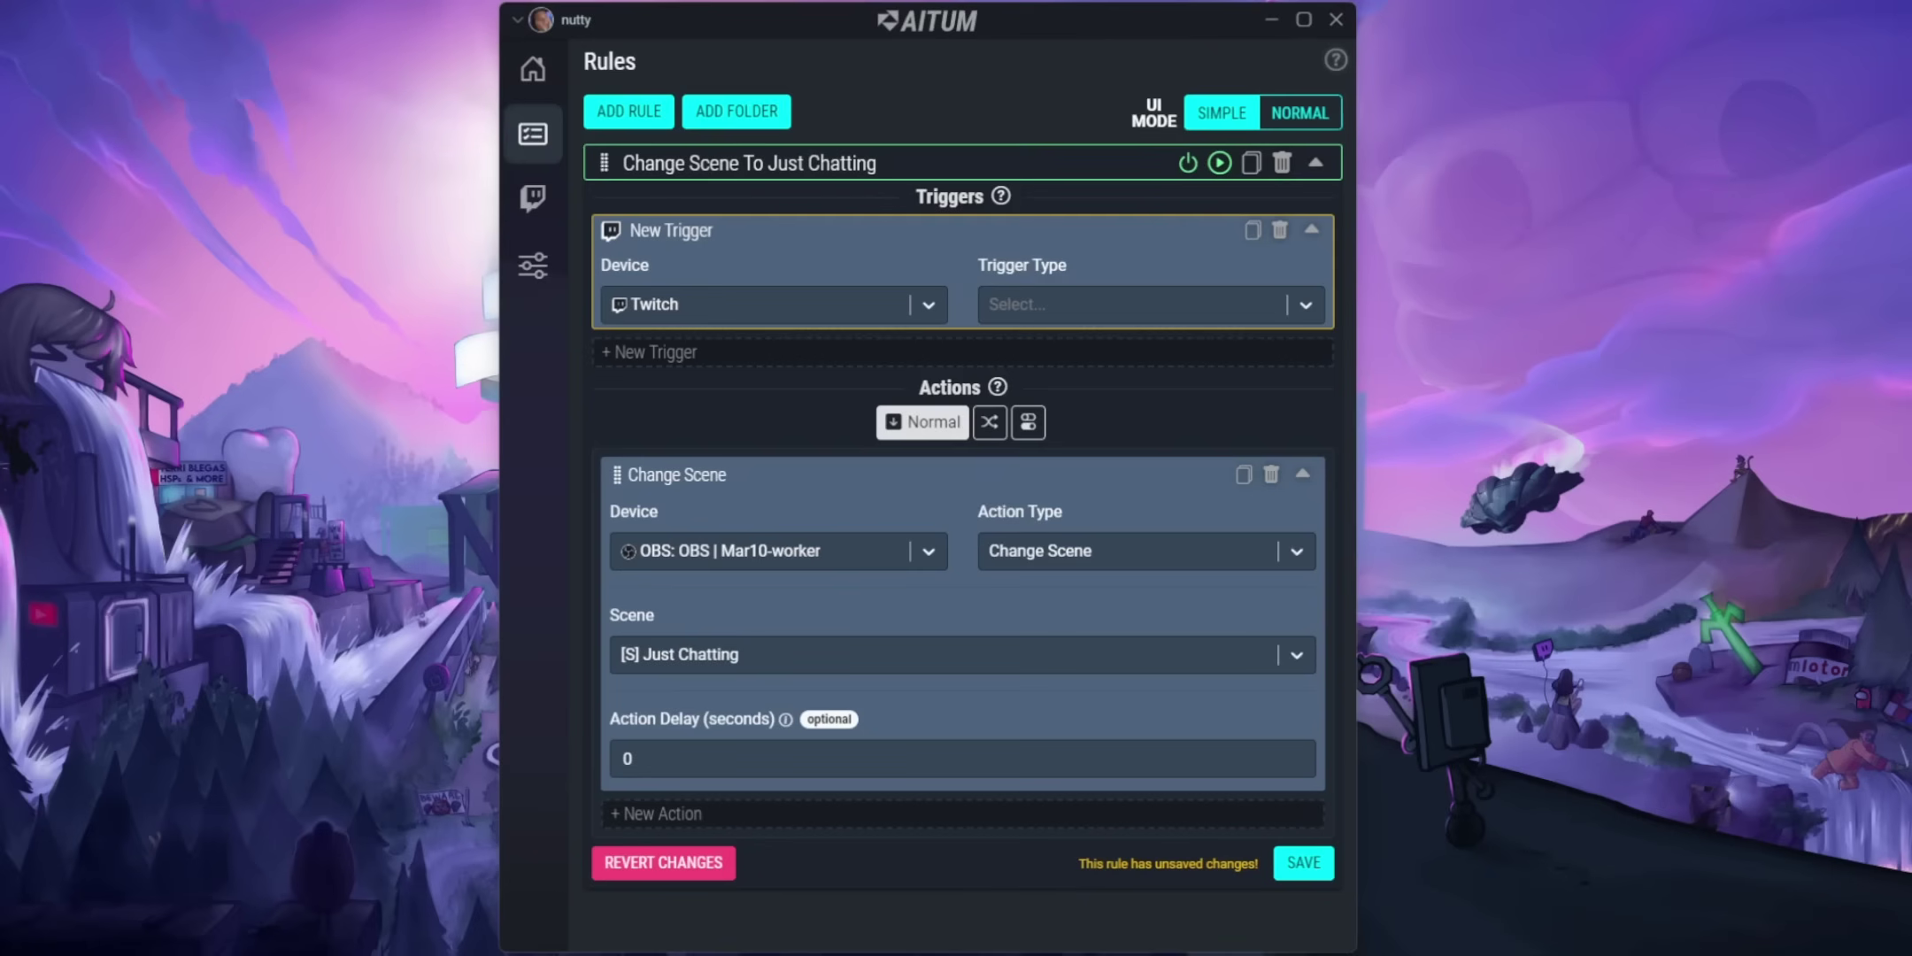
Step: Make the trigger a Channel Point Redemption for Switch To Just Chatting, then collapse both cards
{"action": "left_click", "coordinate": [1119, 327]}
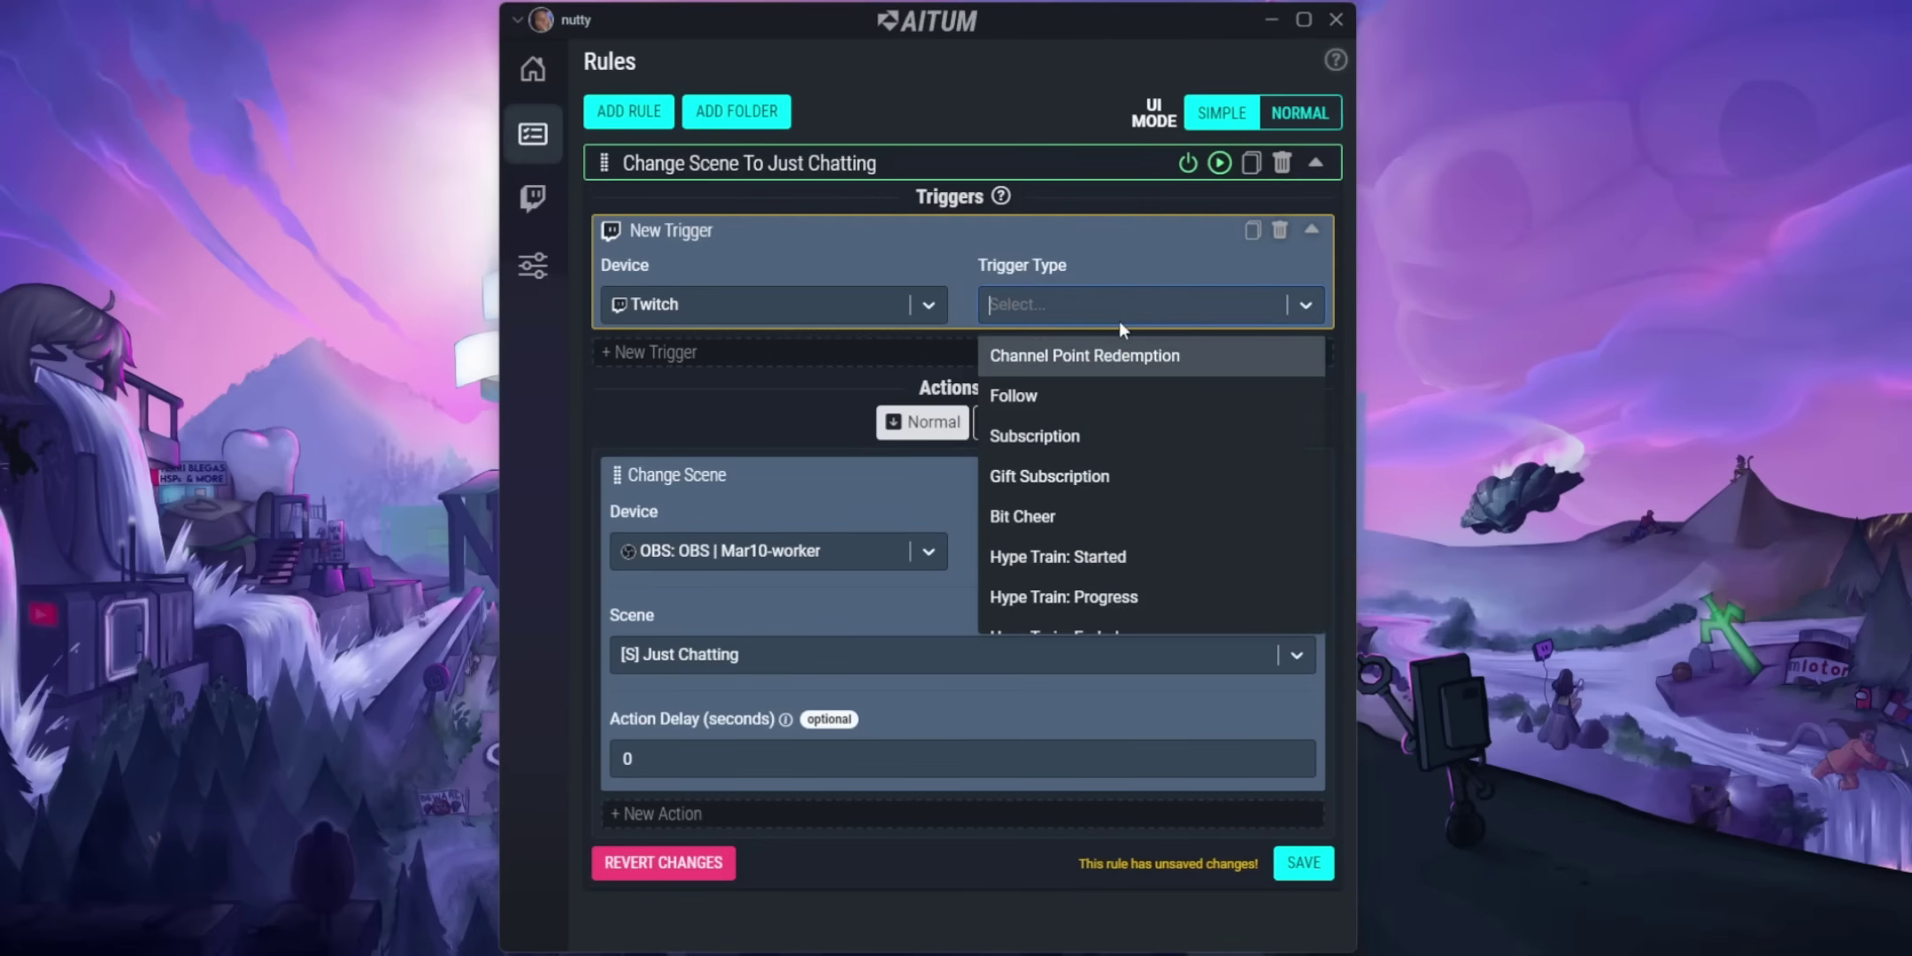
{"action": "left_click", "coordinate": [1125, 350]}
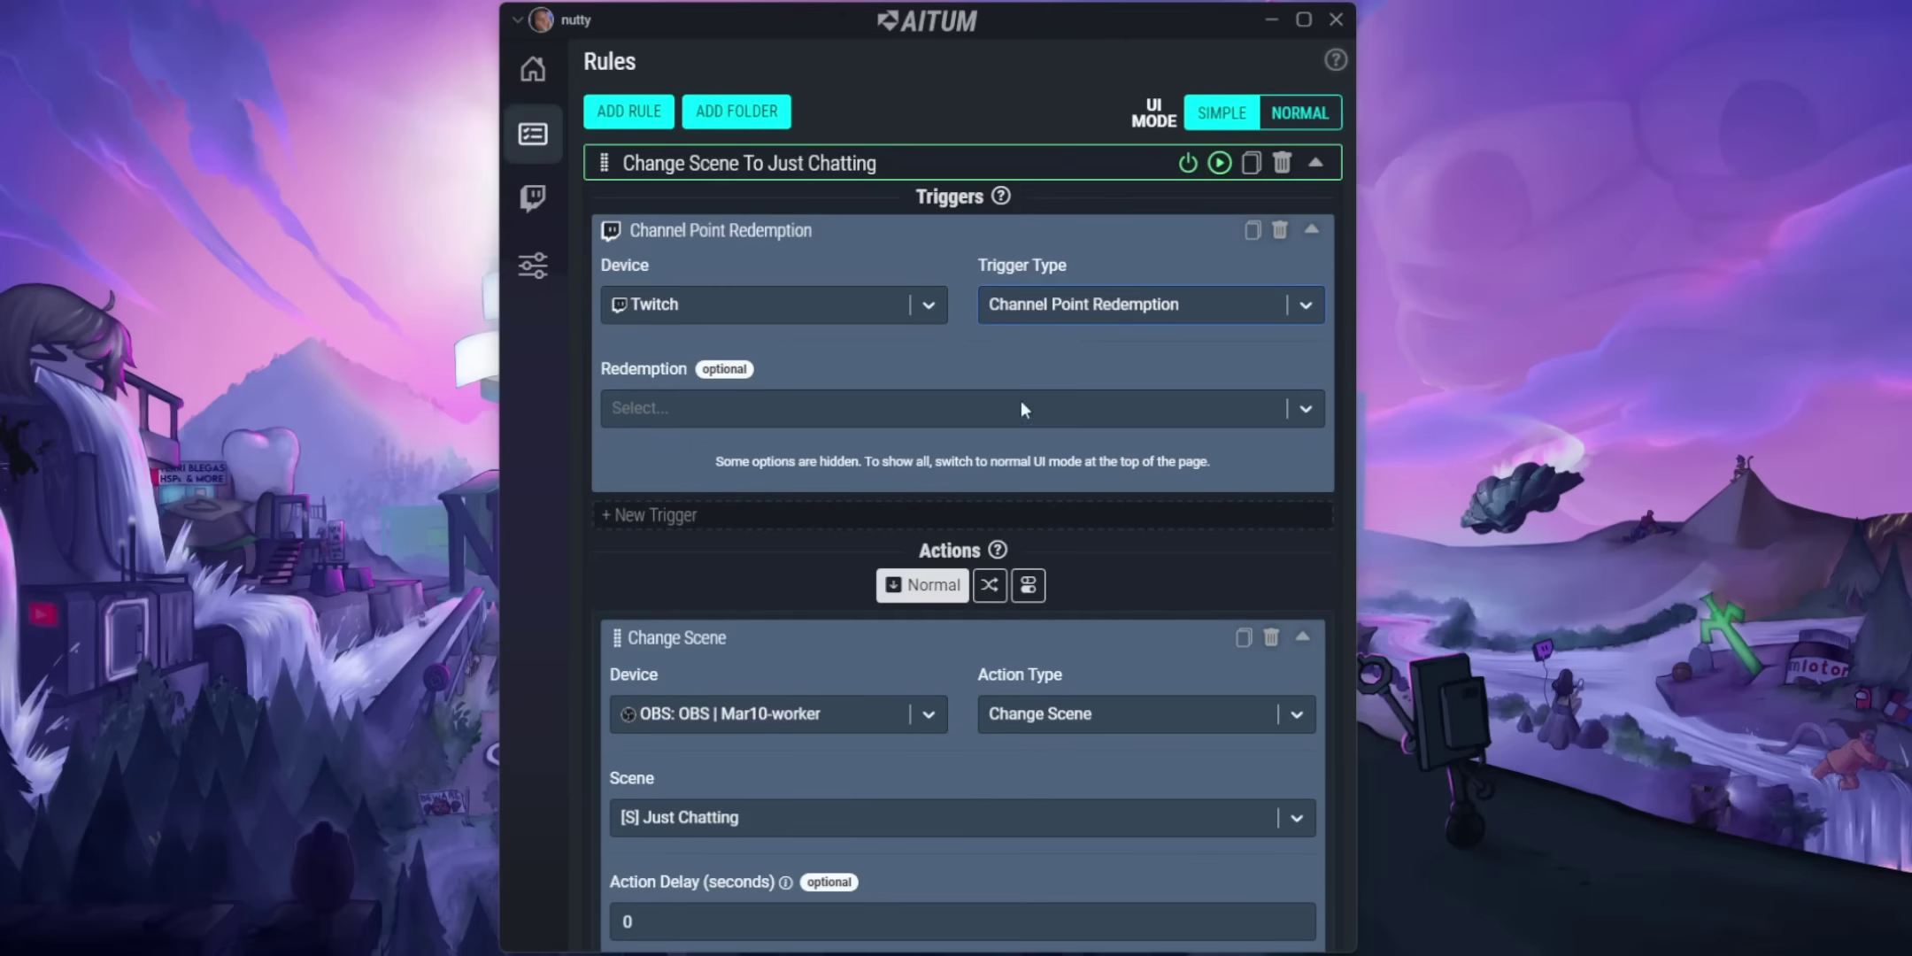
{"action": "left_click", "coordinate": [920, 413]}
{"action": "left_click", "coordinate": [909, 456]}
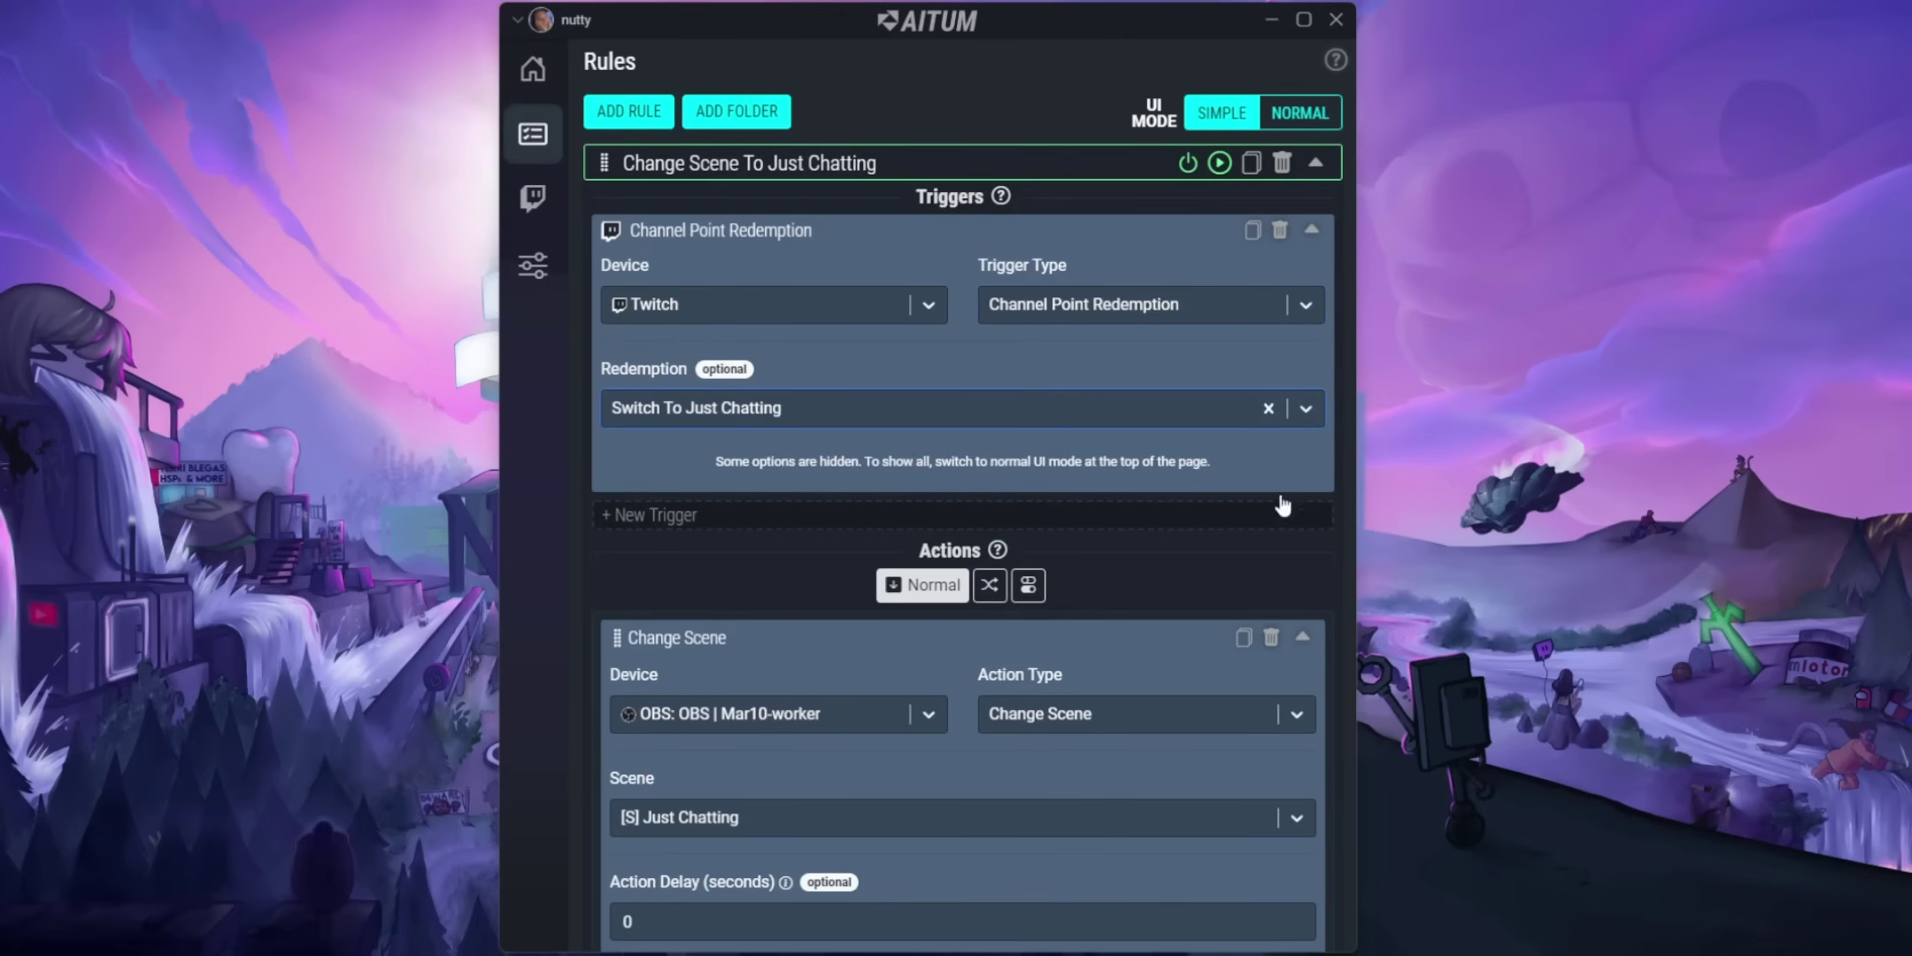
{"action": "left_click", "coordinate": [1310, 232]}
{"action": "left_click", "coordinate": [1301, 394]}
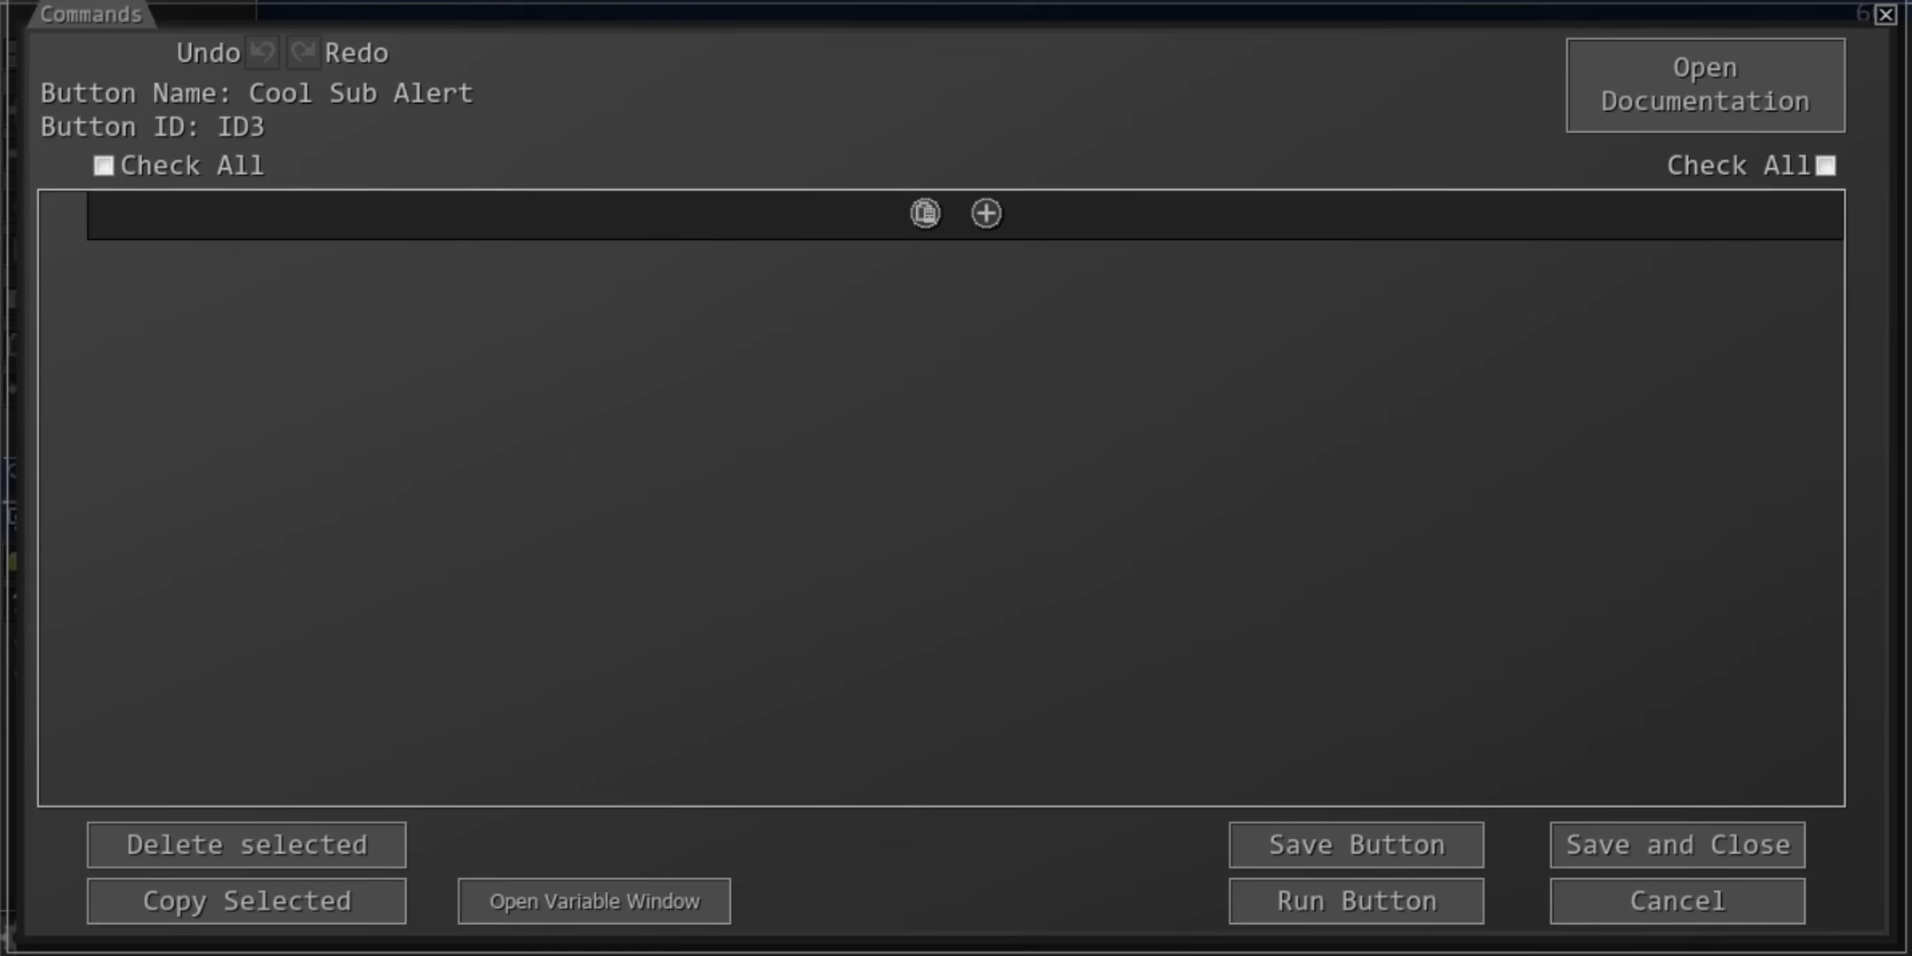
Step: Add a Scene Switch command targeting the [S] Just Chatting scene
{"action": "left_click", "coordinate": [981, 205]}
{"action": "type", "text": "switc"}
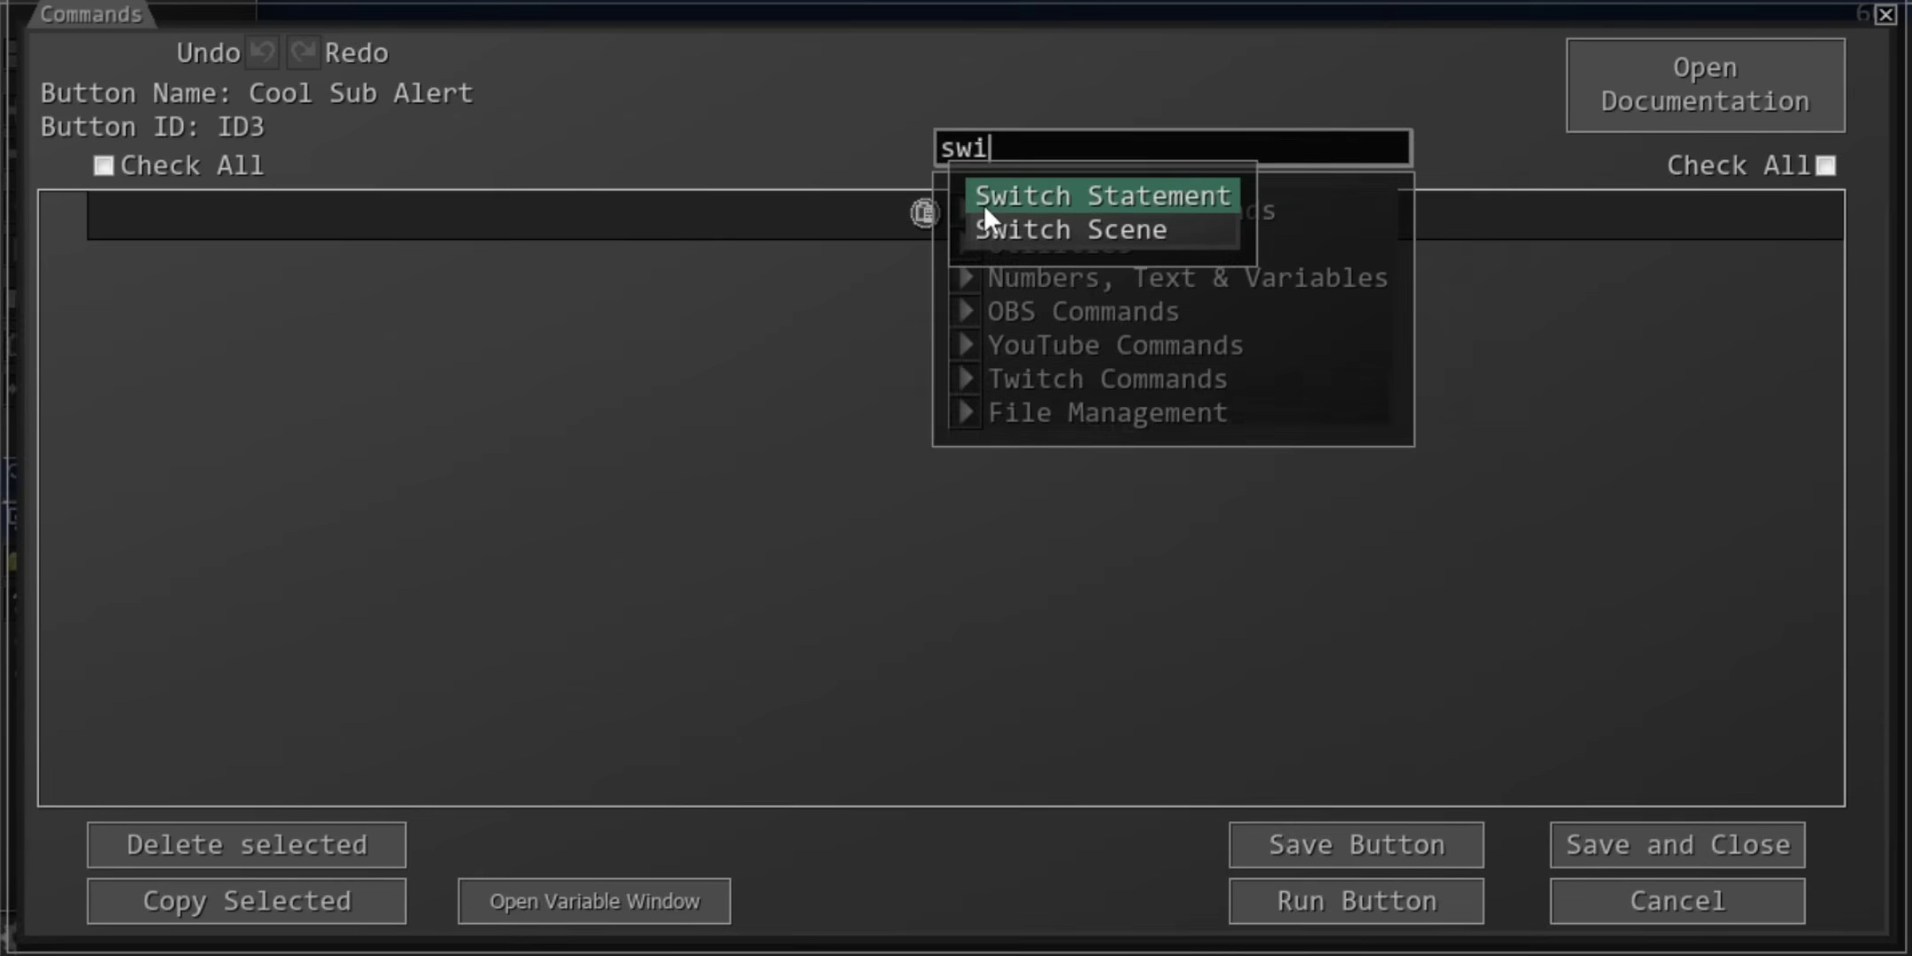
{"action": "left_click", "coordinate": [1009, 228]}
{"action": "left_click", "coordinate": [1631, 240]}
{"action": "type", "text": "just chat"}
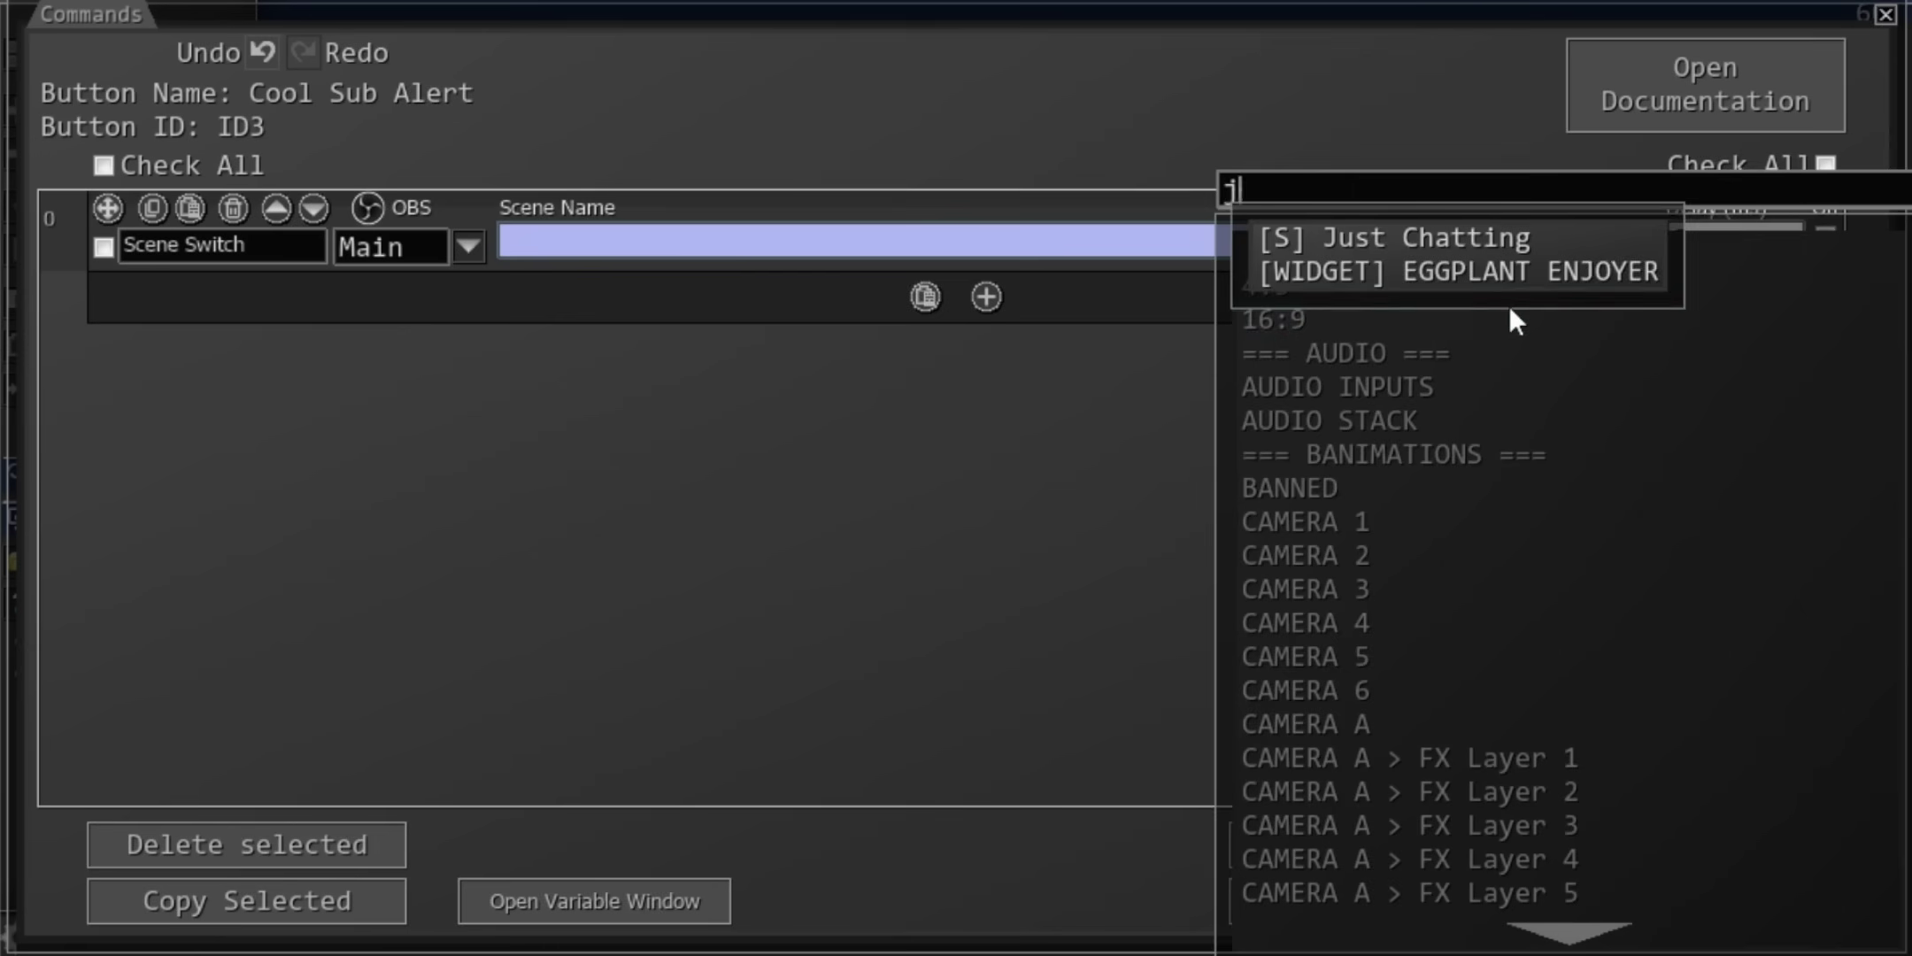
{"action": "left_click", "coordinate": [1399, 260]}
Step: Search for a visibility command, then open the Cool Sub Alert button's appearance editor
{"action": "left_click", "coordinate": [986, 297]}
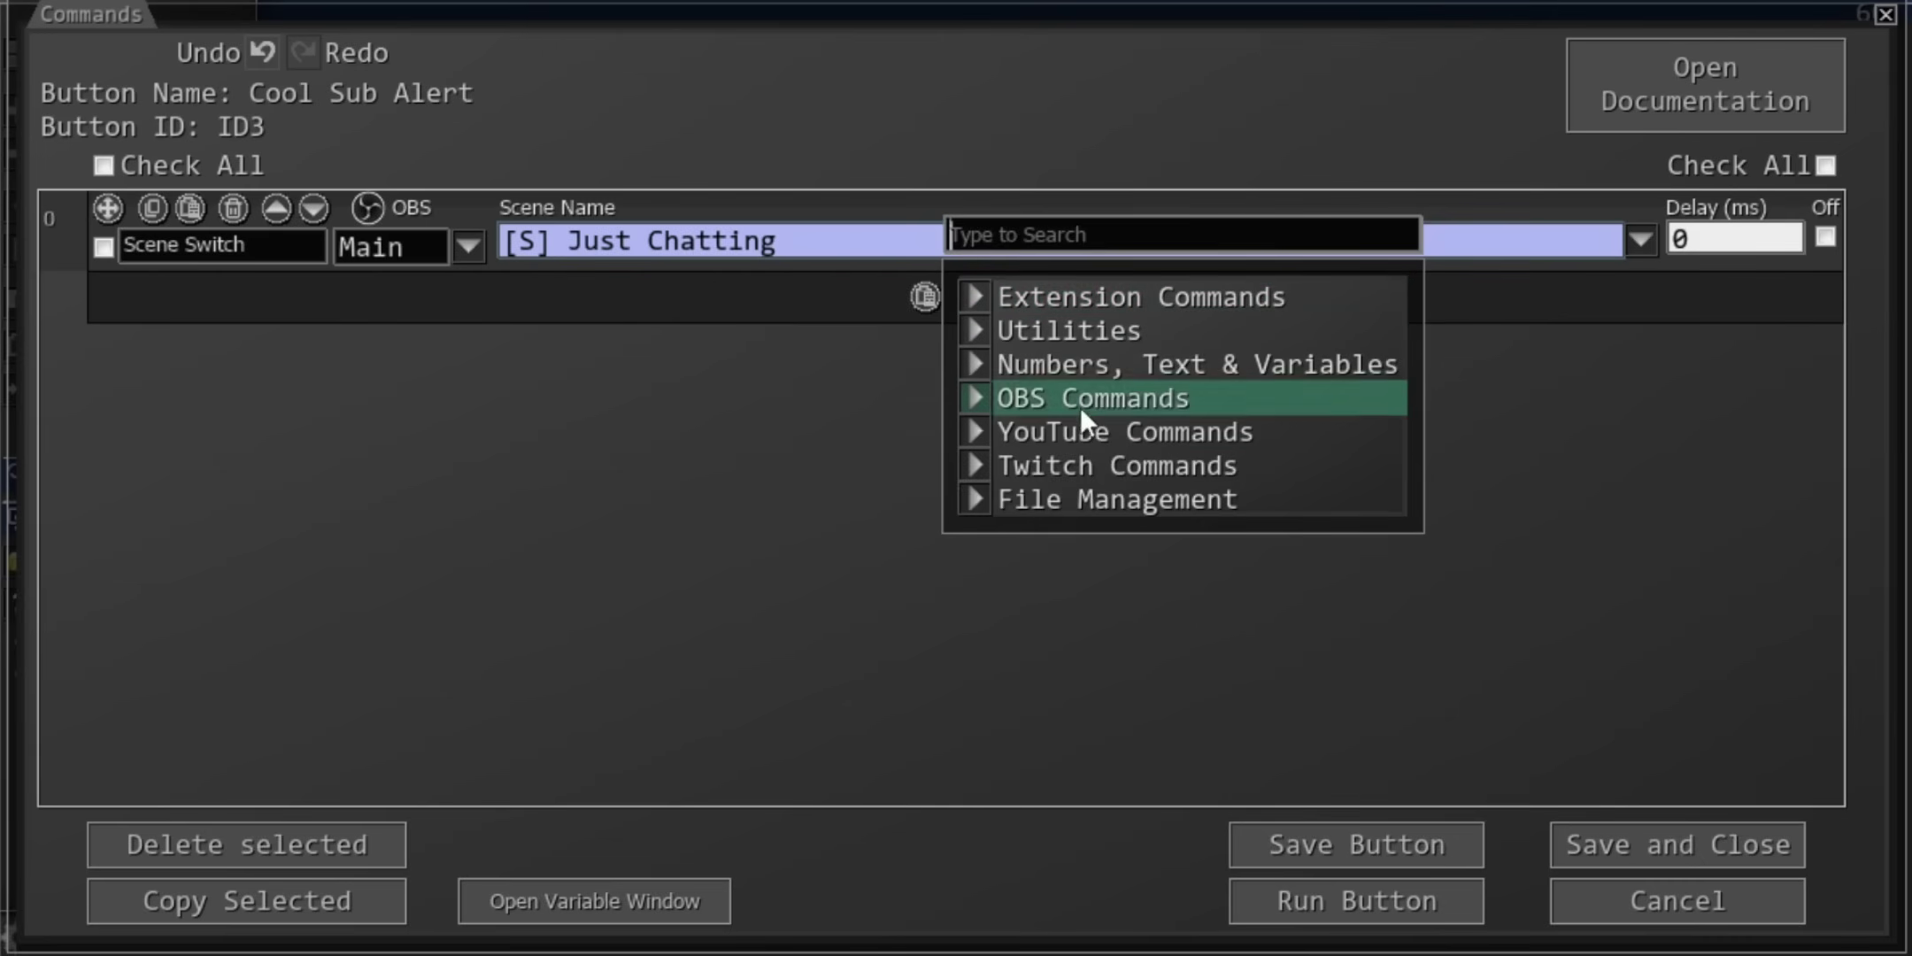
{"action": "type", "text": "visi"}
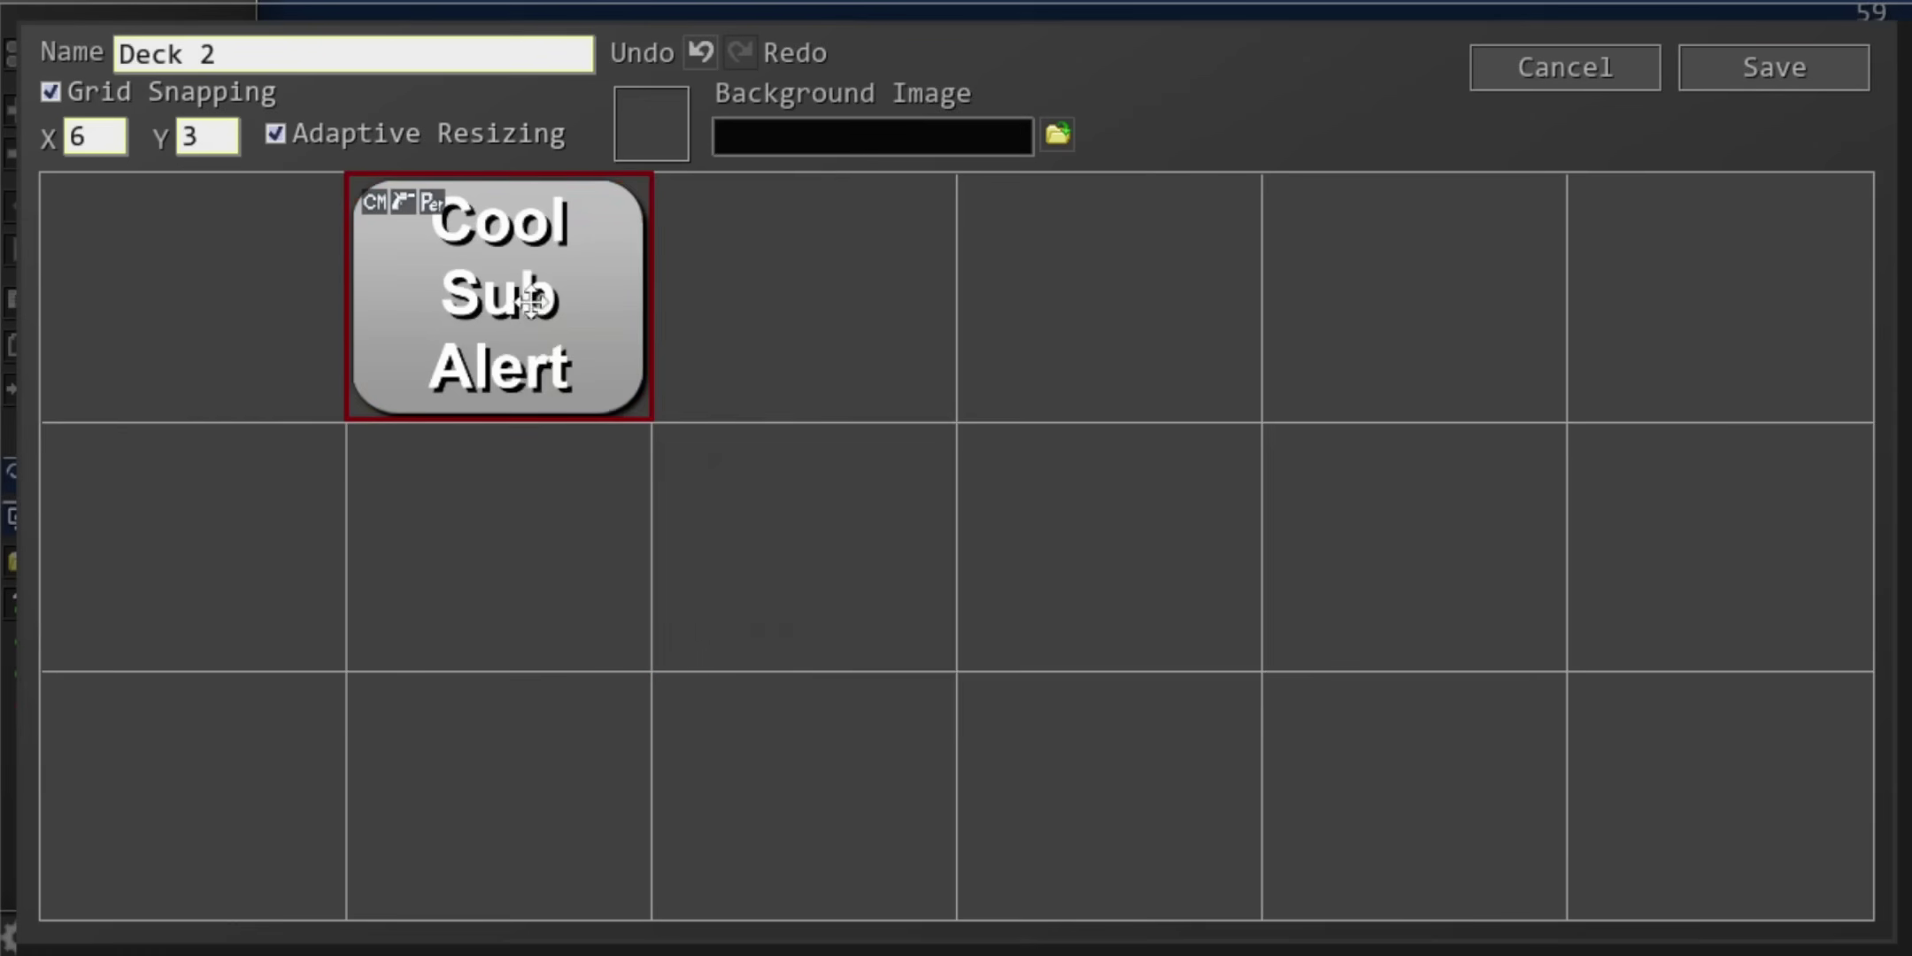
{"action": "double_click", "coordinate": [531, 301]}
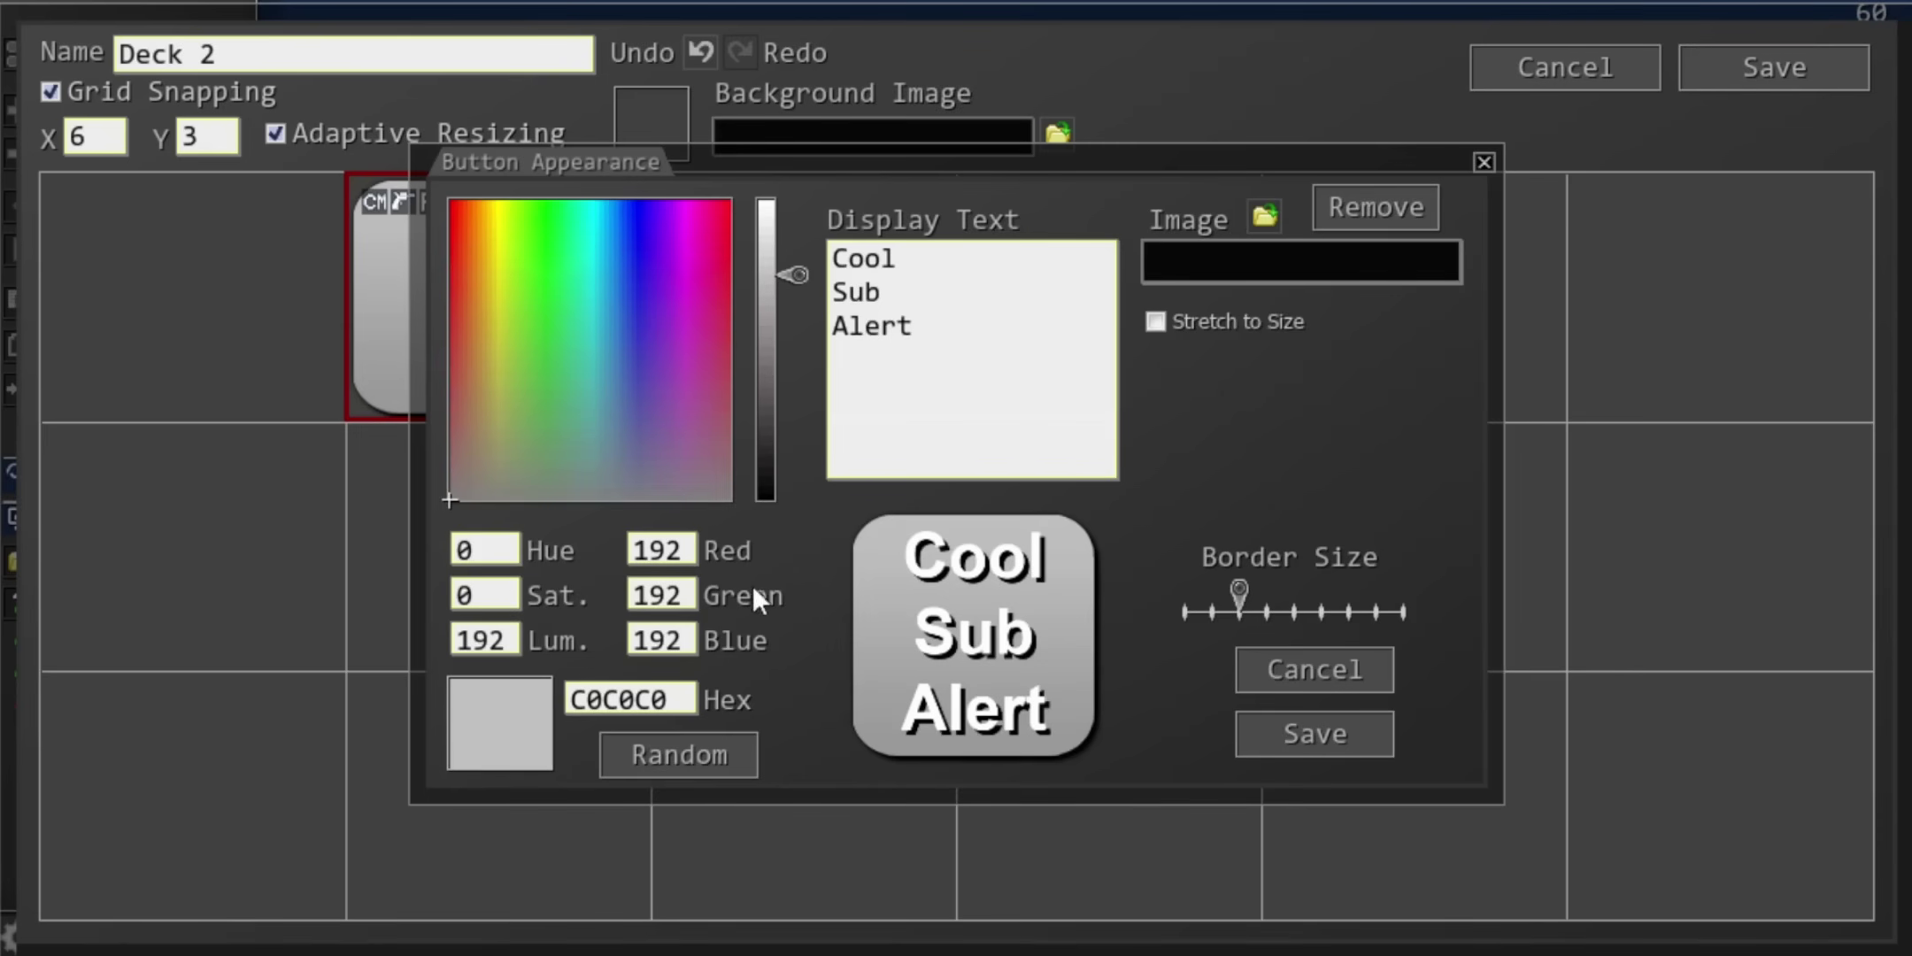
Step: Colour the Cool Sub Alert button deep purple and save its appearance
{"action": "left_click_drag", "start_coordinate": [772, 335], "coordinate": [772, 379]}
{"action": "left_click", "coordinate": [657, 296]}
{"action": "left_click", "coordinate": [1314, 734]}
Step: Add a Source Change Visibility command targeting CAMERA A
{"action": "right_click", "coordinate": [531, 297]}
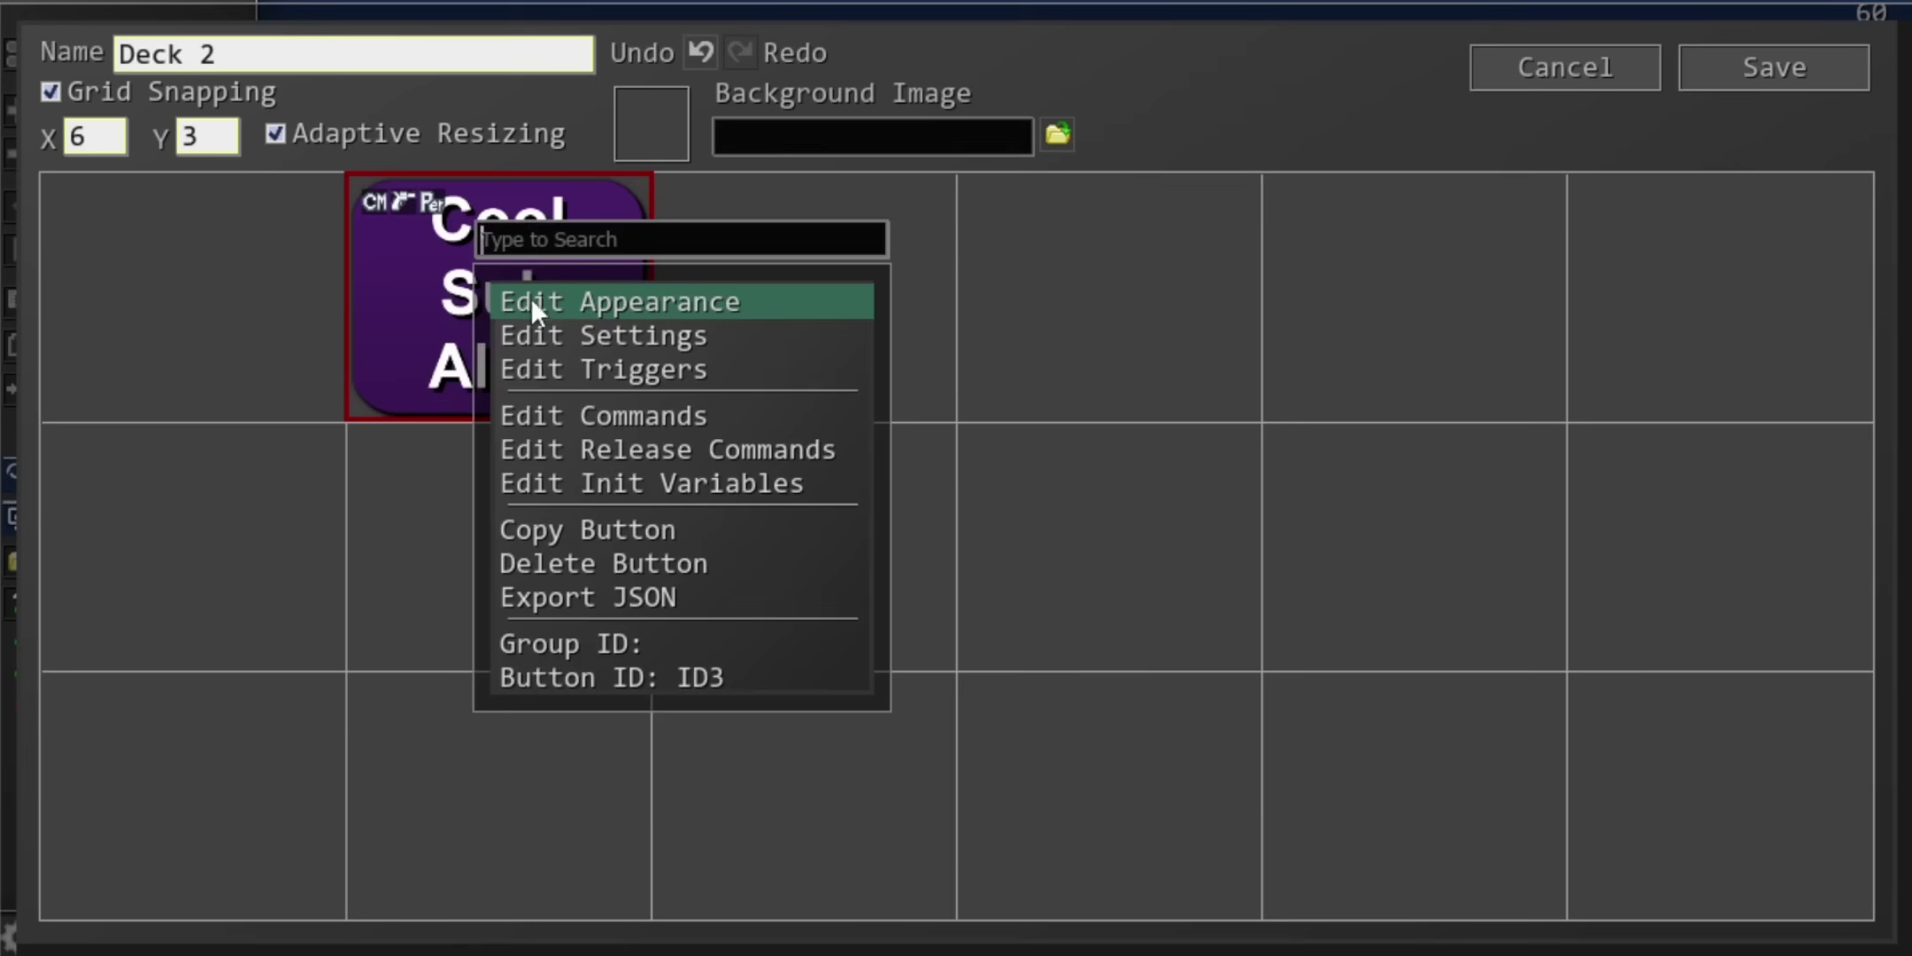
{"action": "left_click", "coordinate": [782, 367]}
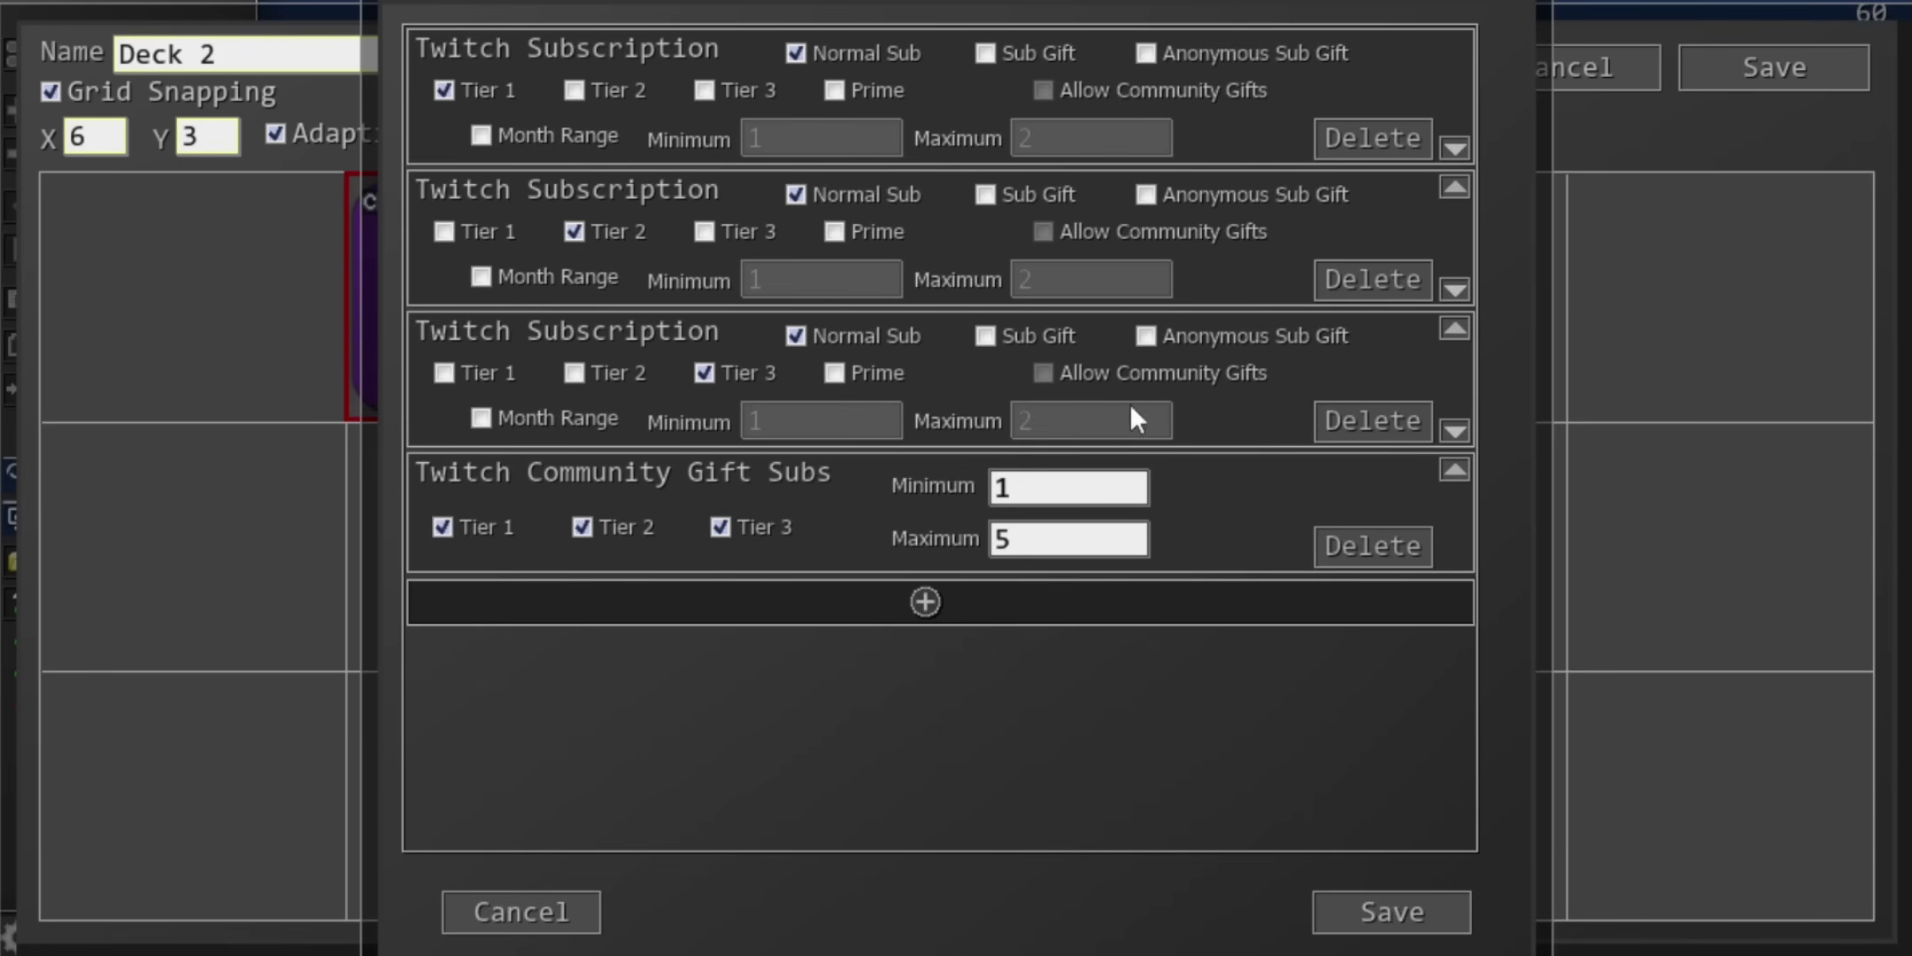
{"action": "left_click", "coordinate": [945, 601]}
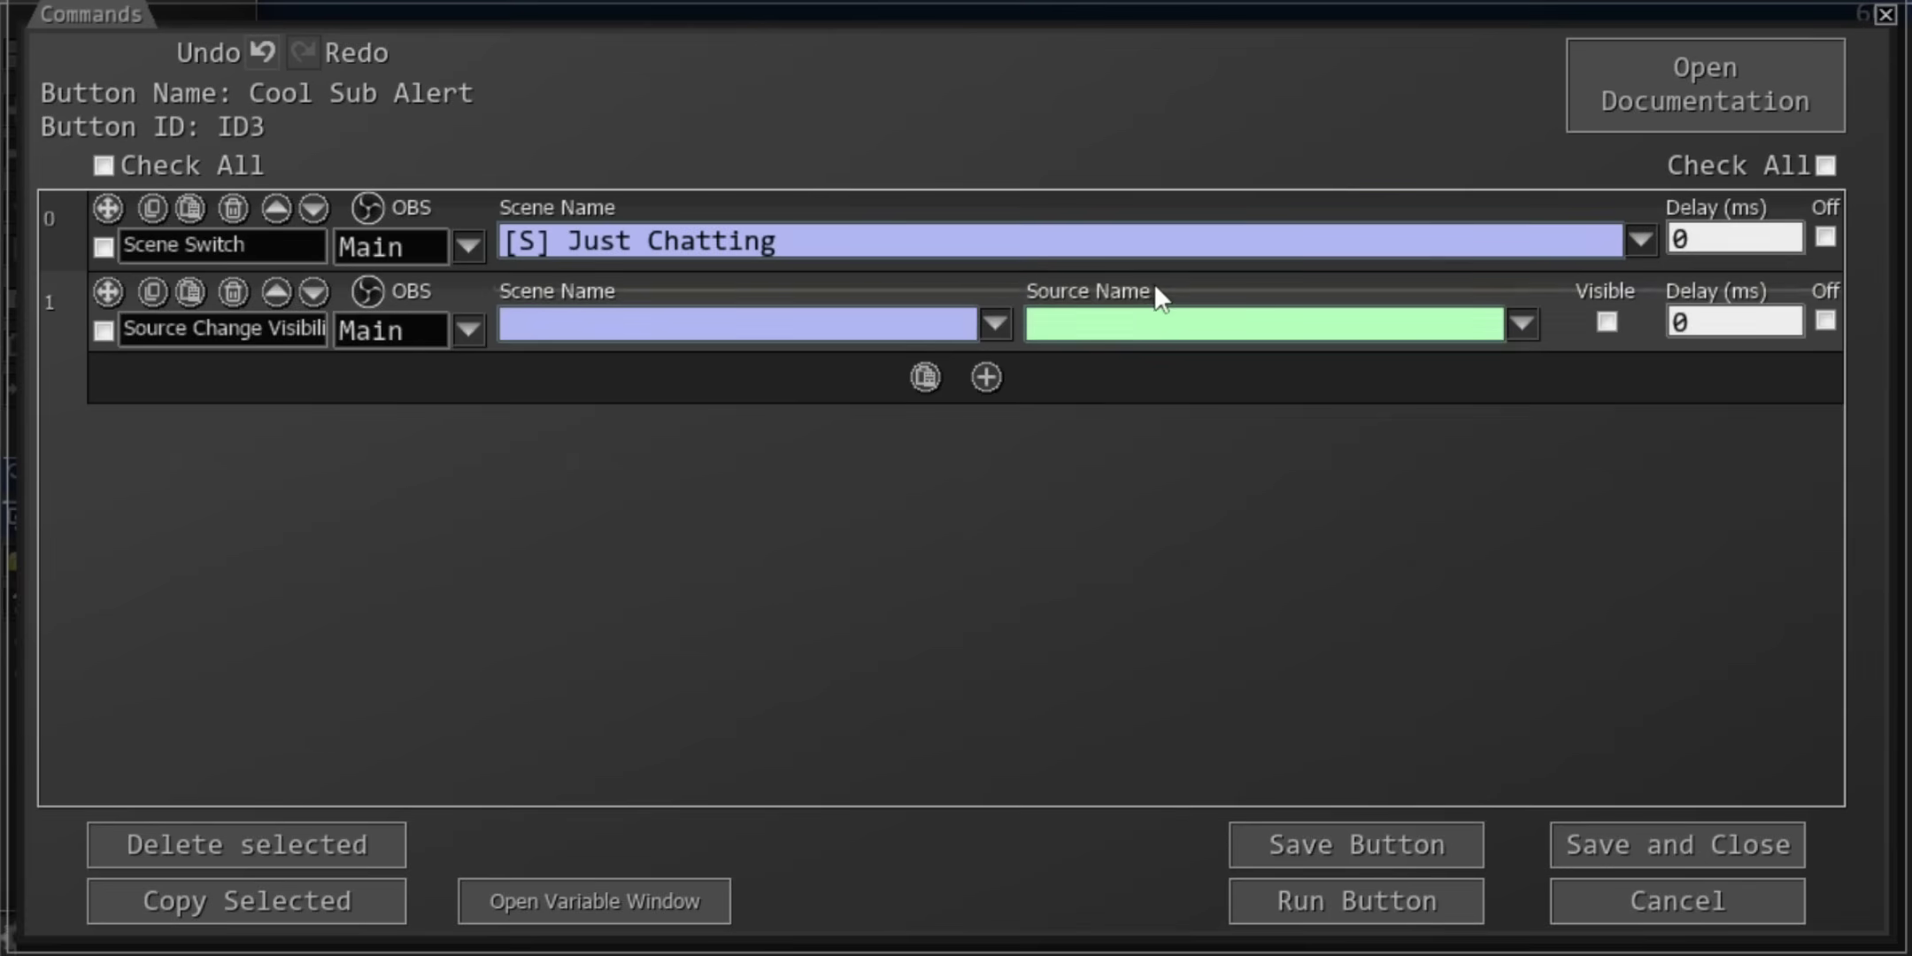
{"action": "left_click", "coordinate": [1150, 324]}
{"action": "type", "text": "Ju"}
{"action": "key", "text": "Escape"}
{"action": "left_click", "coordinate": [1447, 329]}
{"action": "type", "text": "cam"}
{"action": "left_click", "coordinate": [1516, 333]}
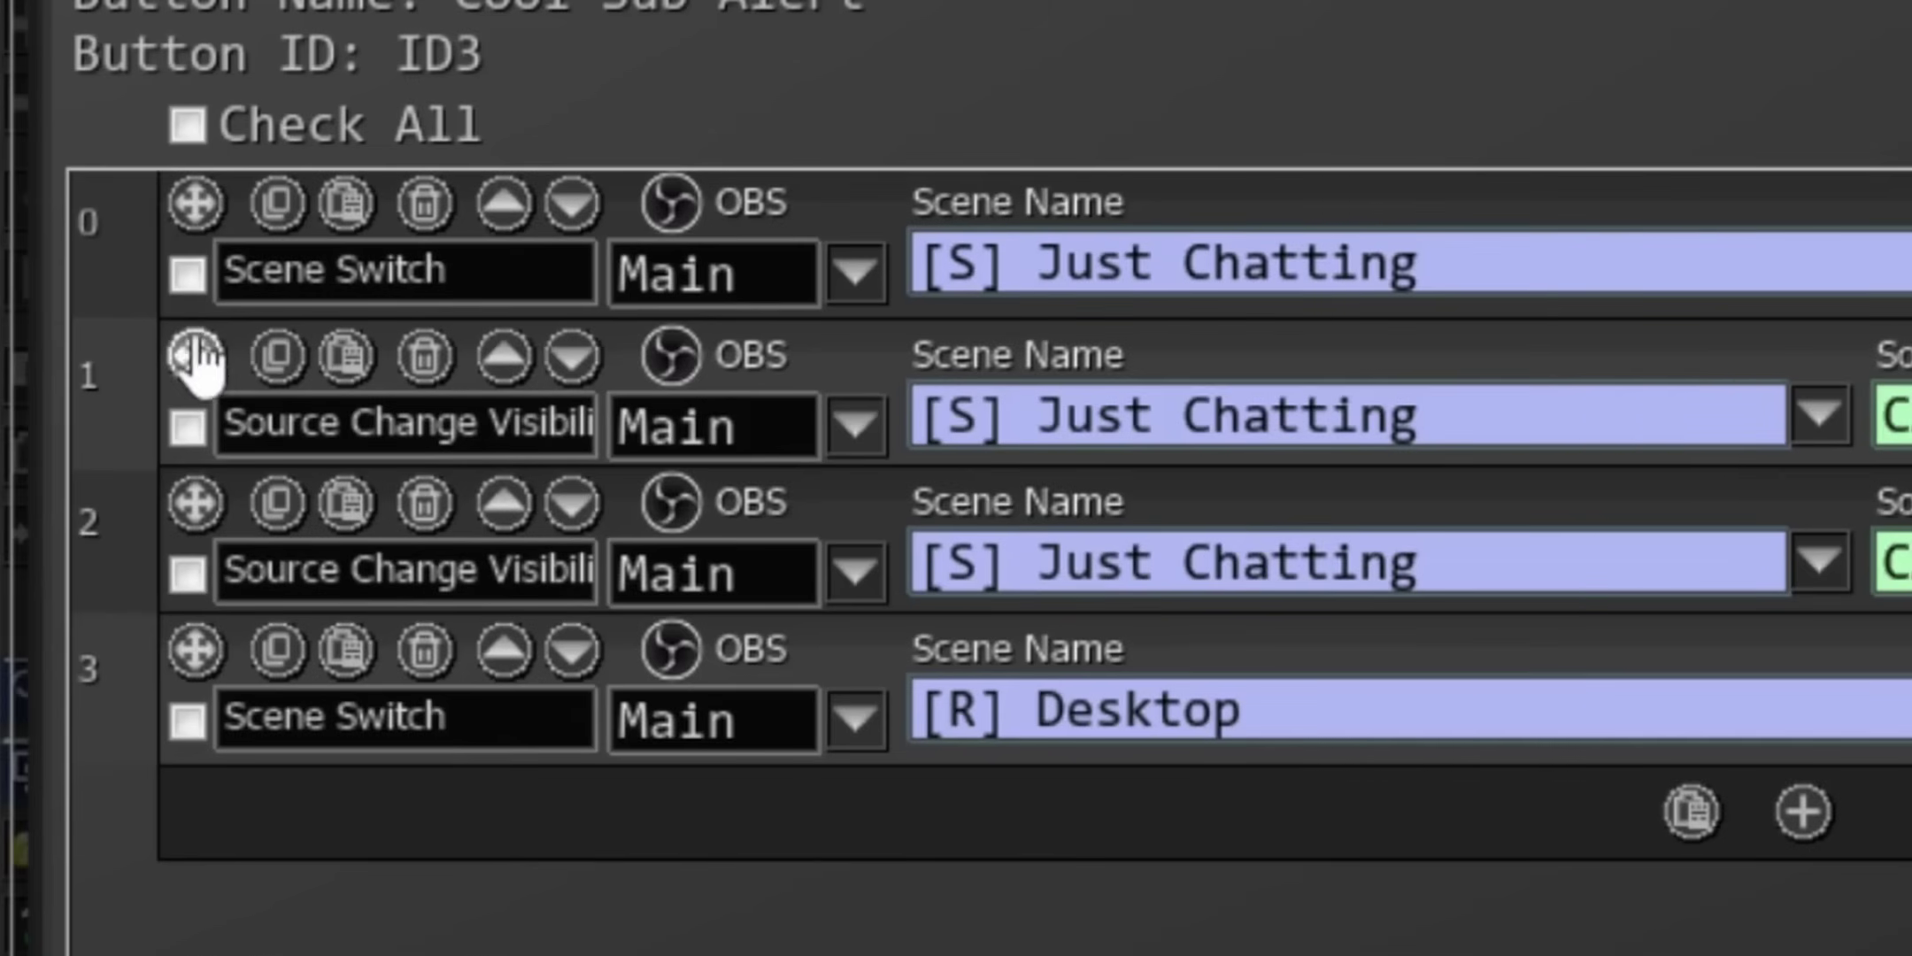
Step: Move the first two command rows further down and add a Twitch: Create Poll command
{"action": "left_click", "coordinate": [104, 247]}
{"action": "left_click", "coordinate": [186, 426]}
{"action": "left_click_drag", "start_coordinate": [196, 205], "coordinate": [214, 845]}
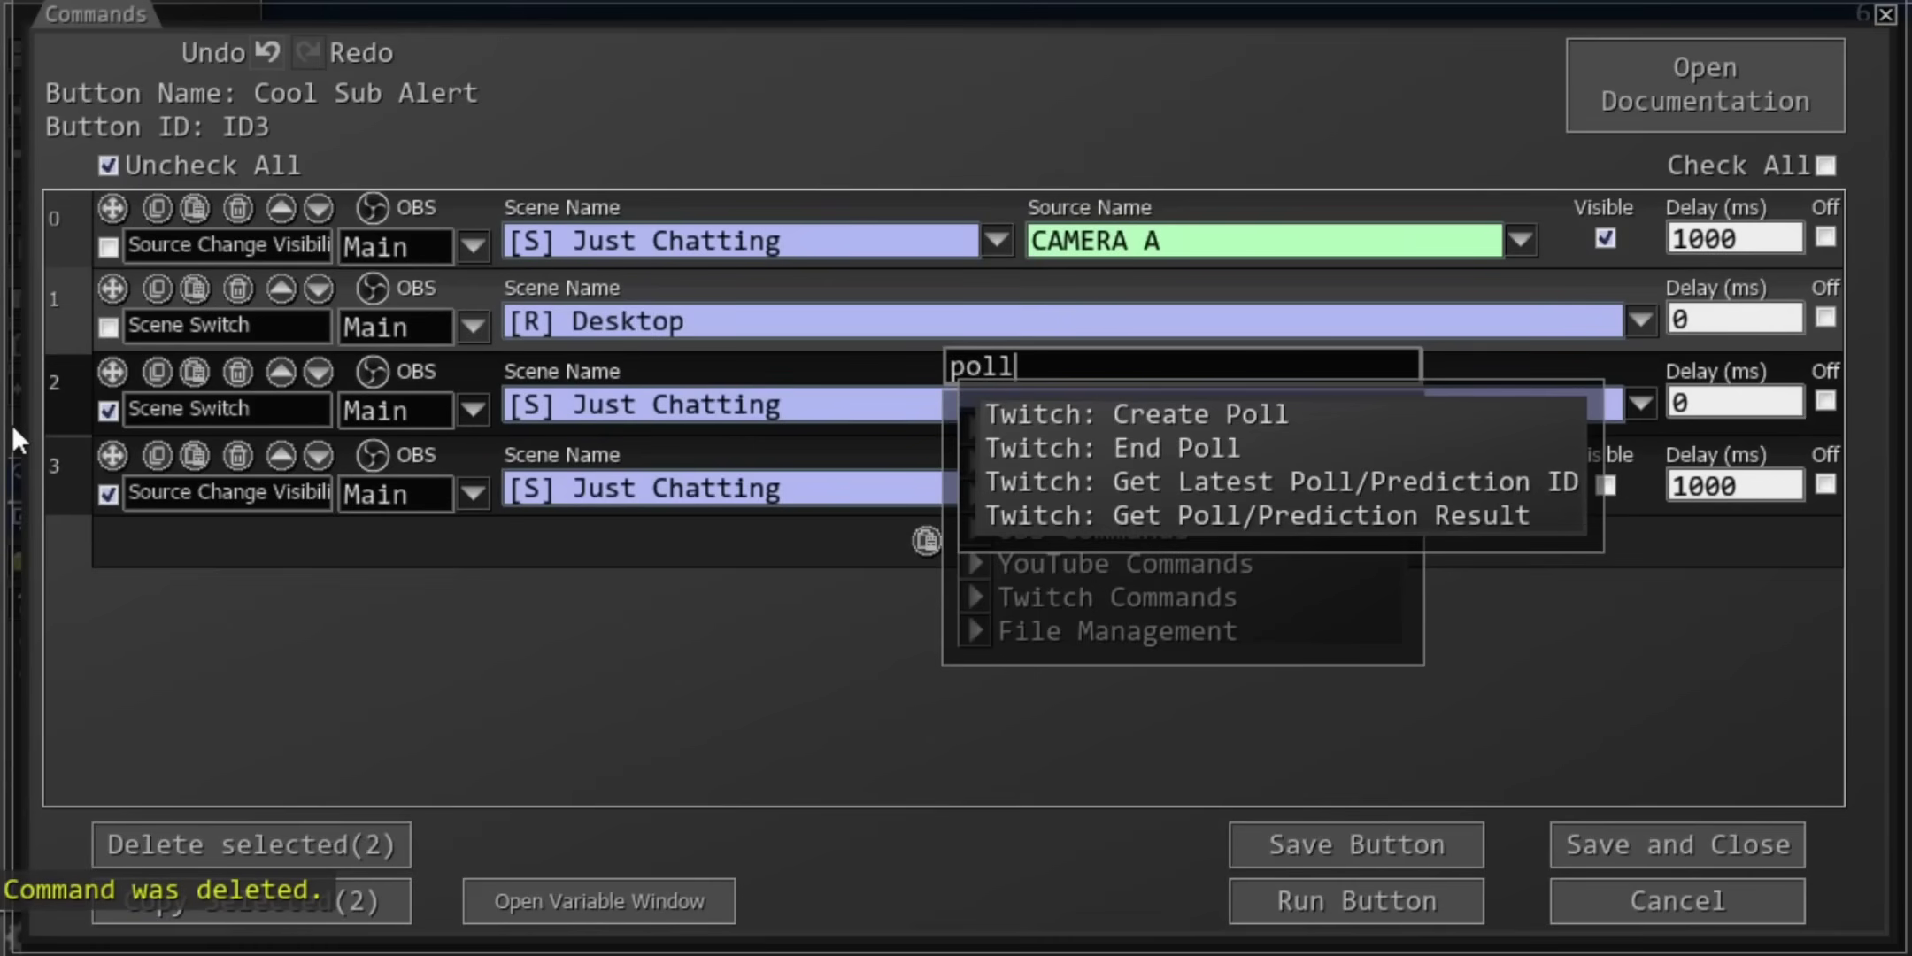
{"action": "left_click", "coordinate": [1159, 418]}
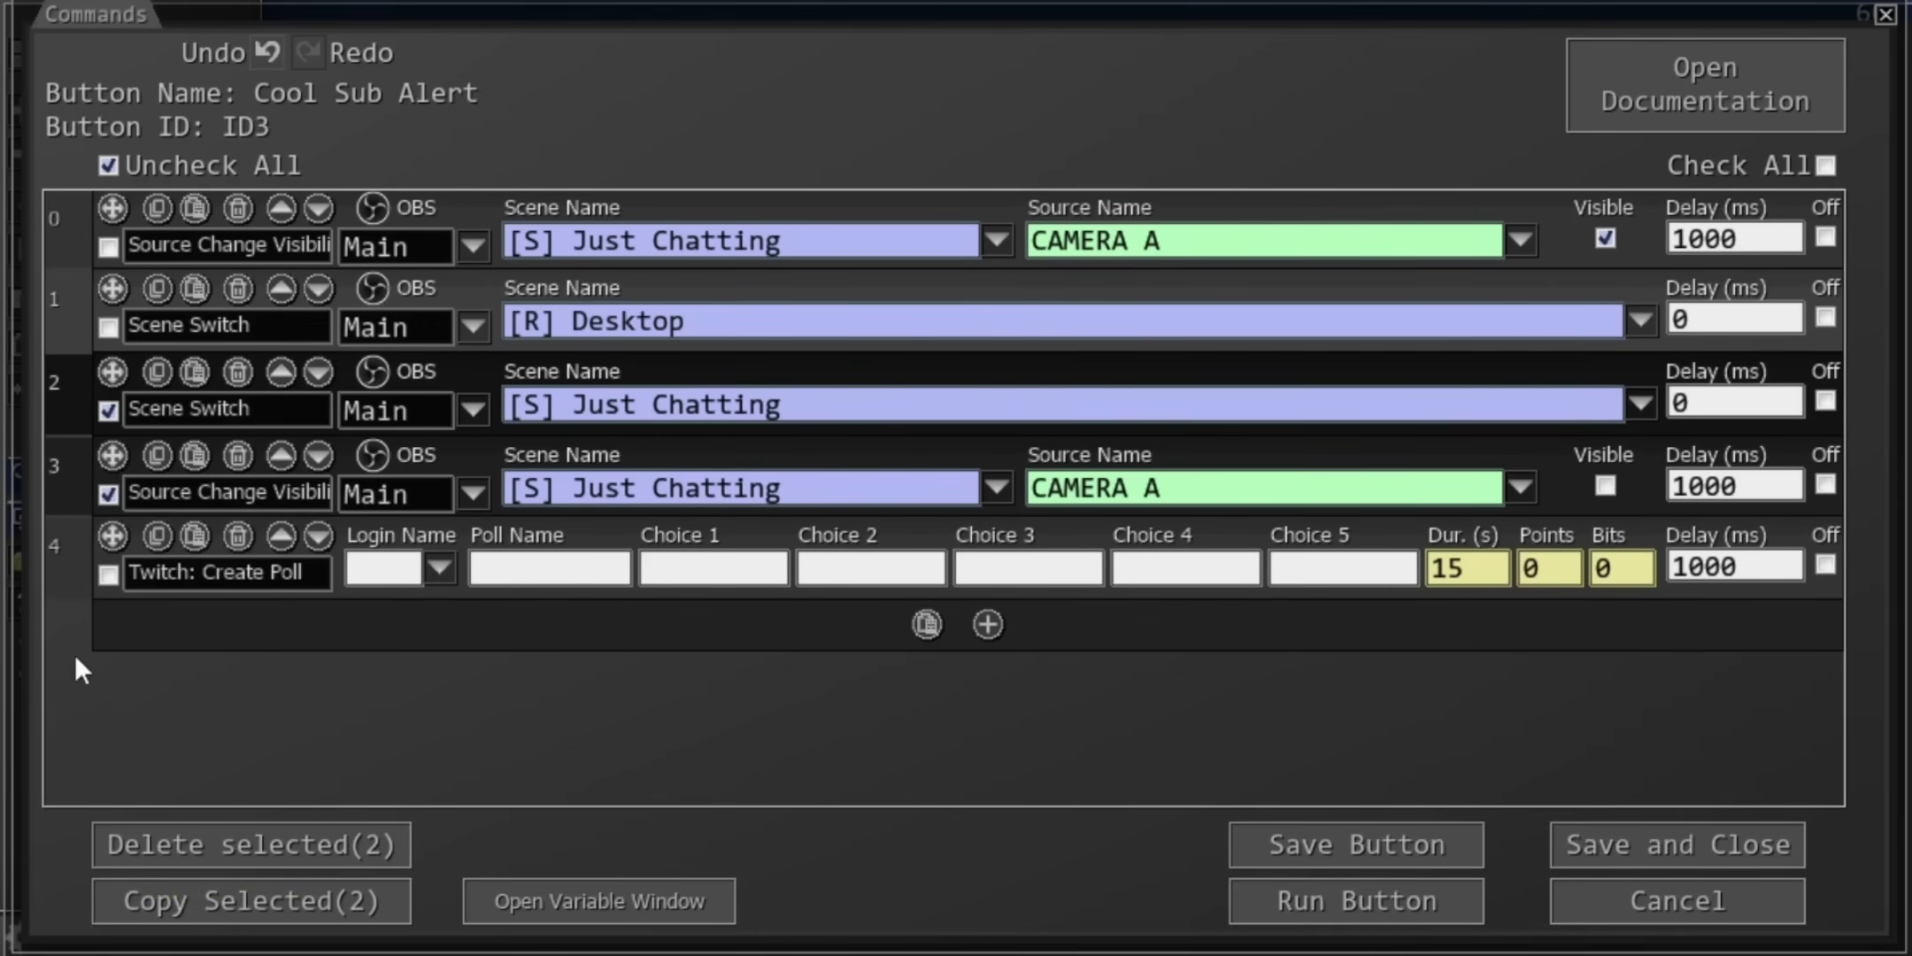
{"action": "left_click_drag", "start_coordinate": [2, 652], "coordinate": [931, 703]}
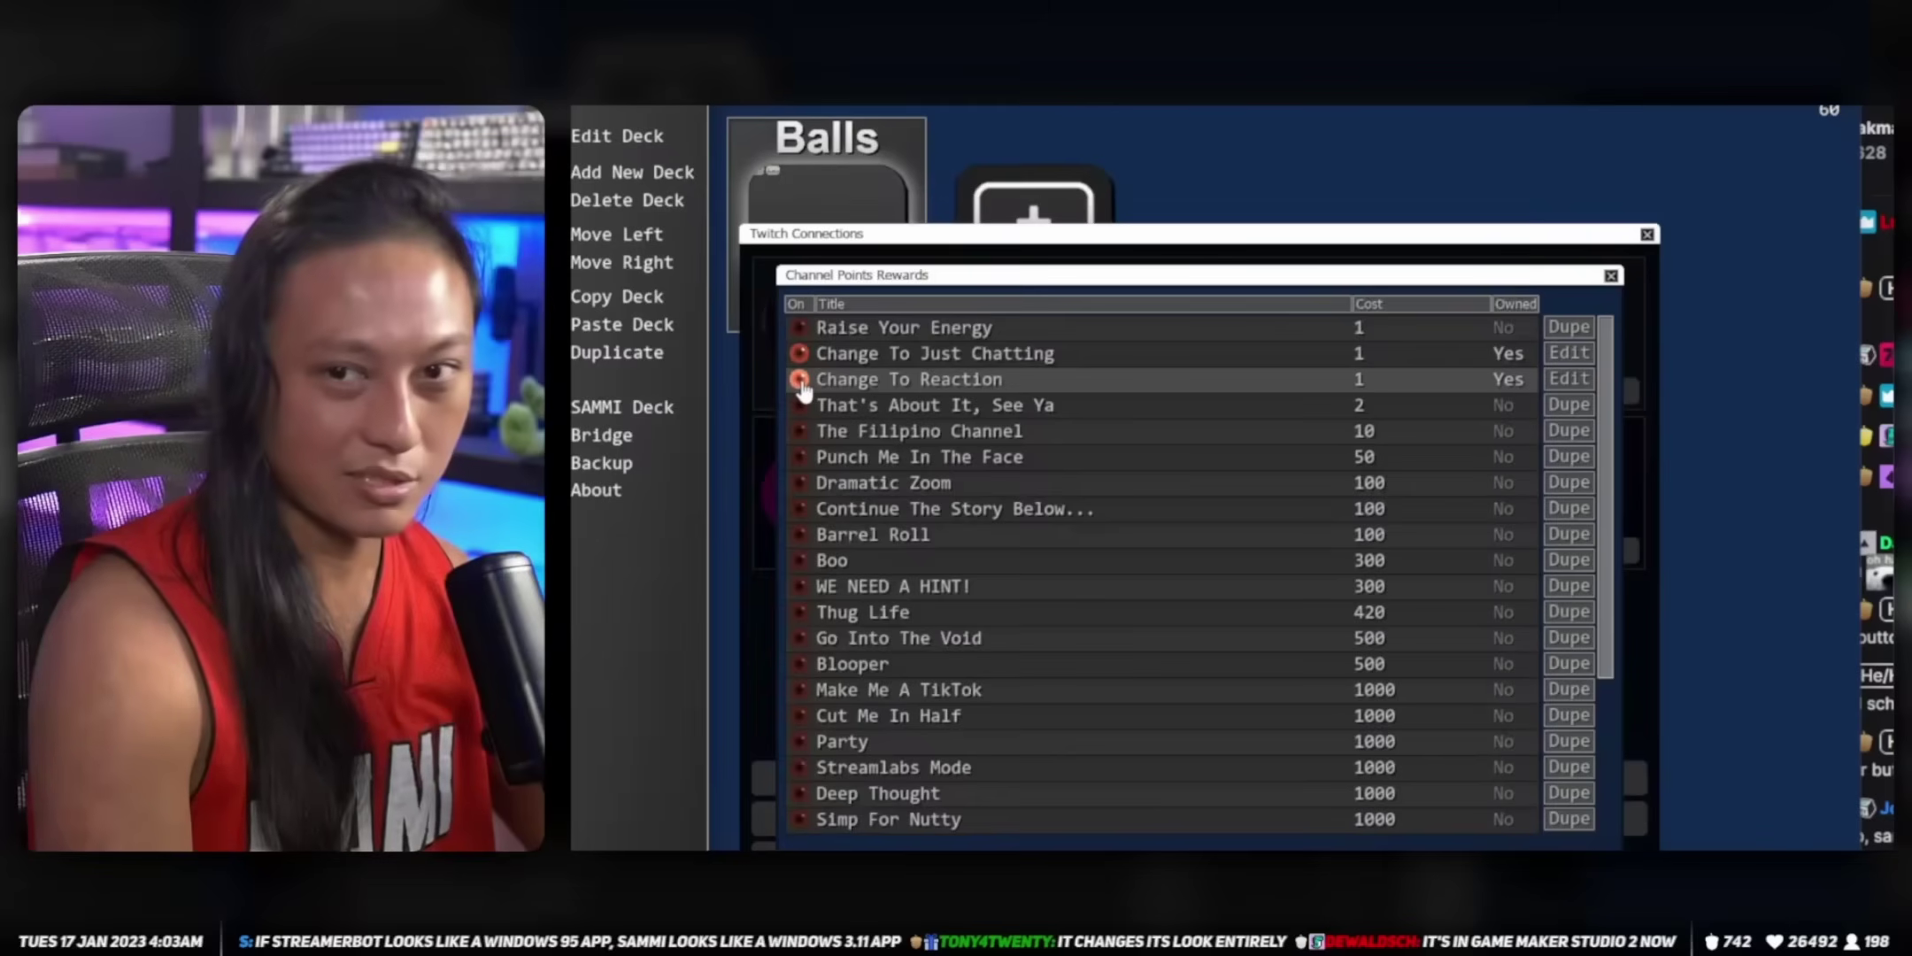
Step: Open and re-save the Change To Just Chatting reward, then close Twitch Connections
{"action": "left_click", "coordinate": [810, 354]}
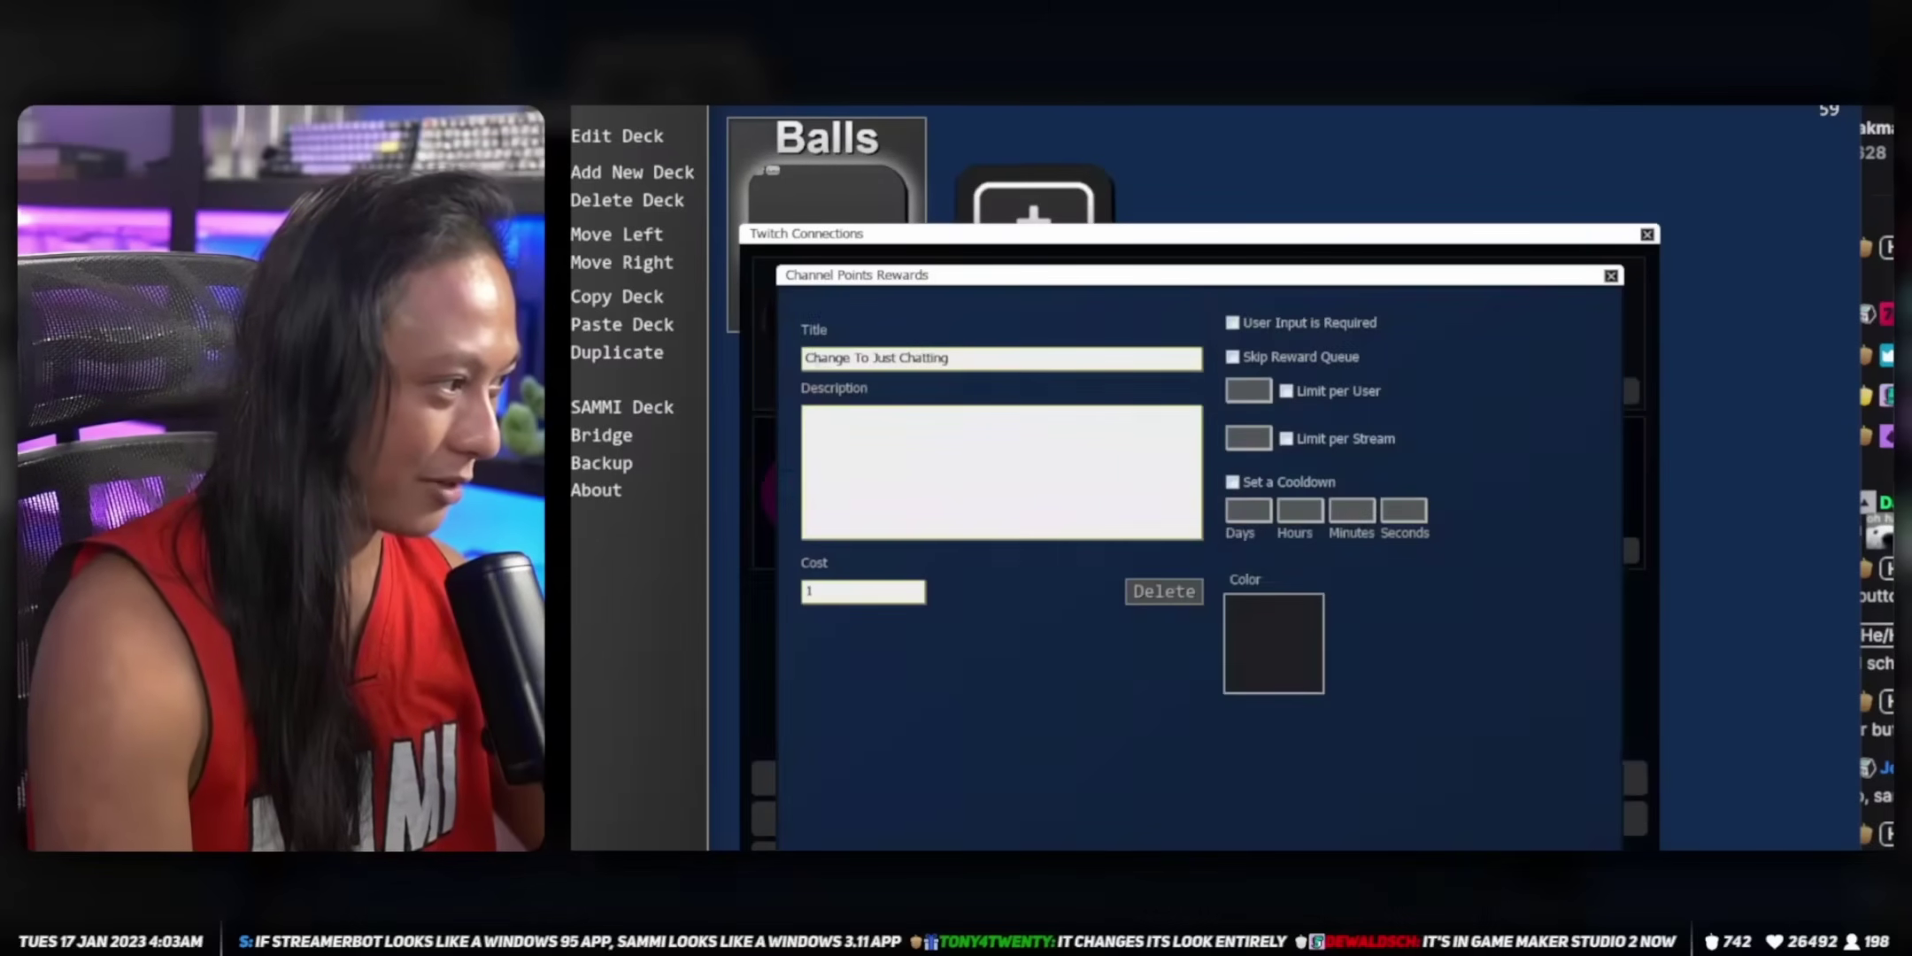
{"action": "left_click", "coordinate": [1570, 561]}
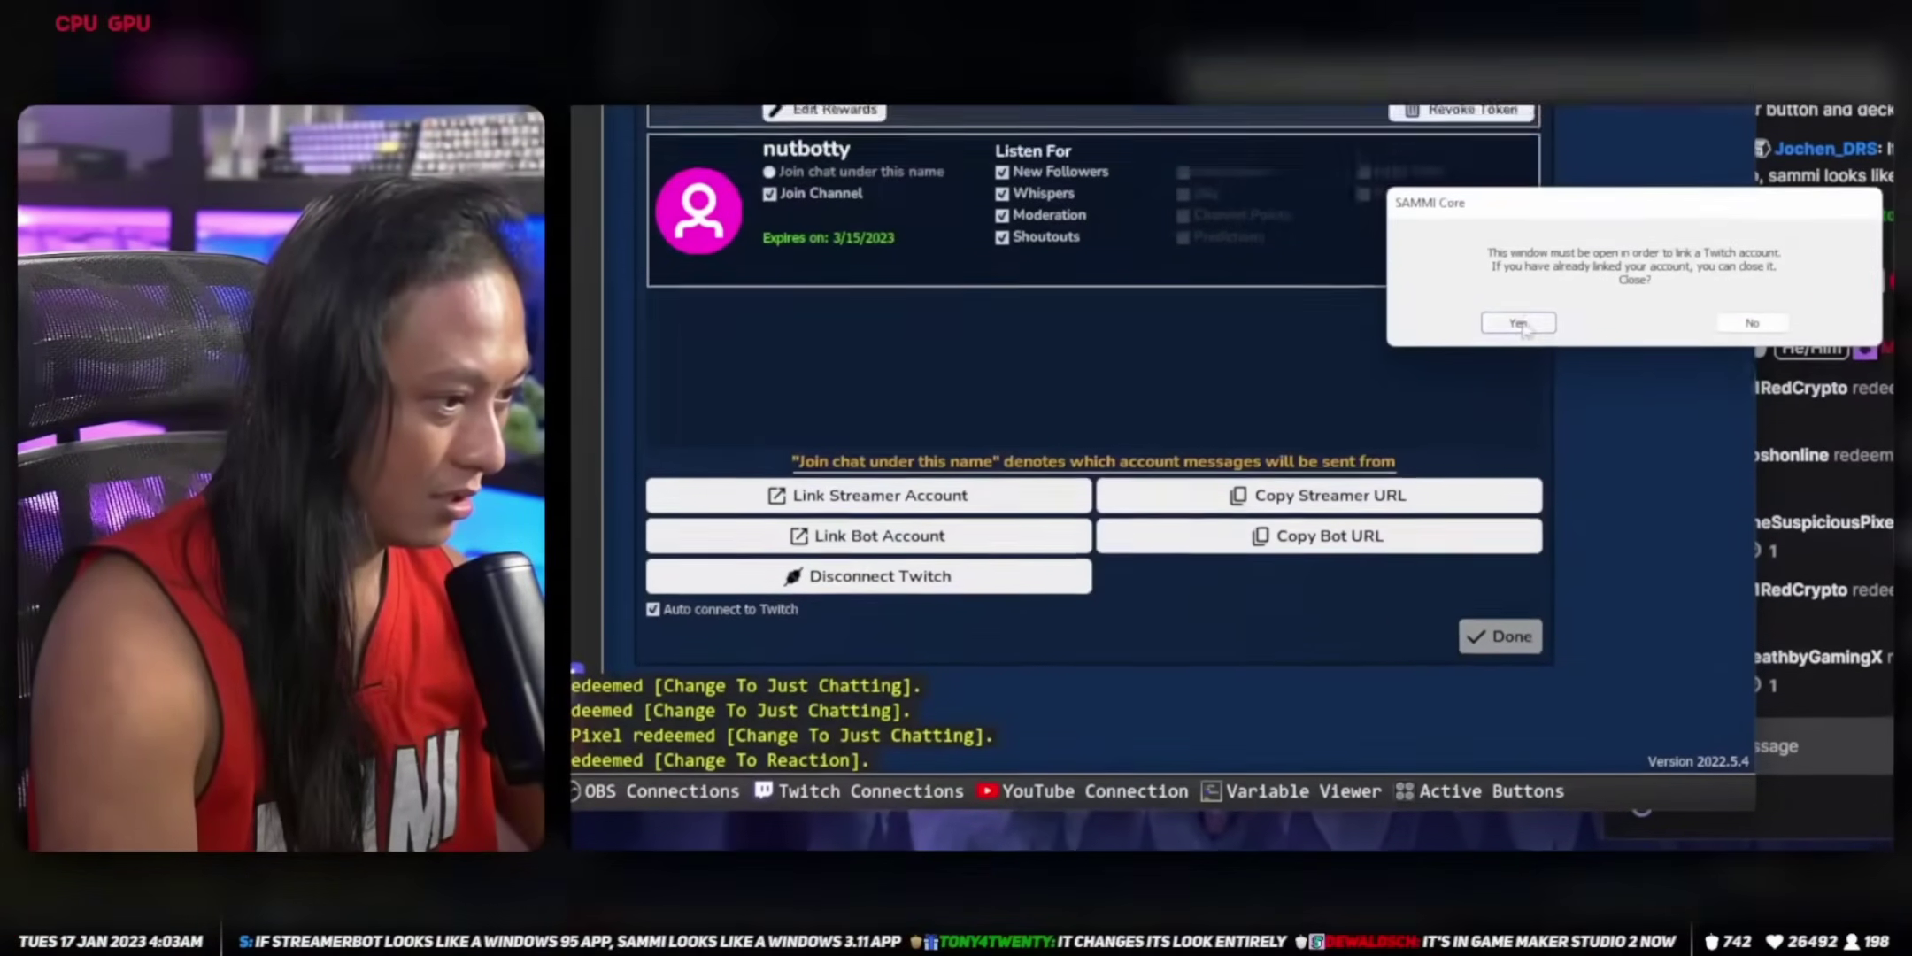
{"action": "left_click", "coordinate": [1518, 323]}
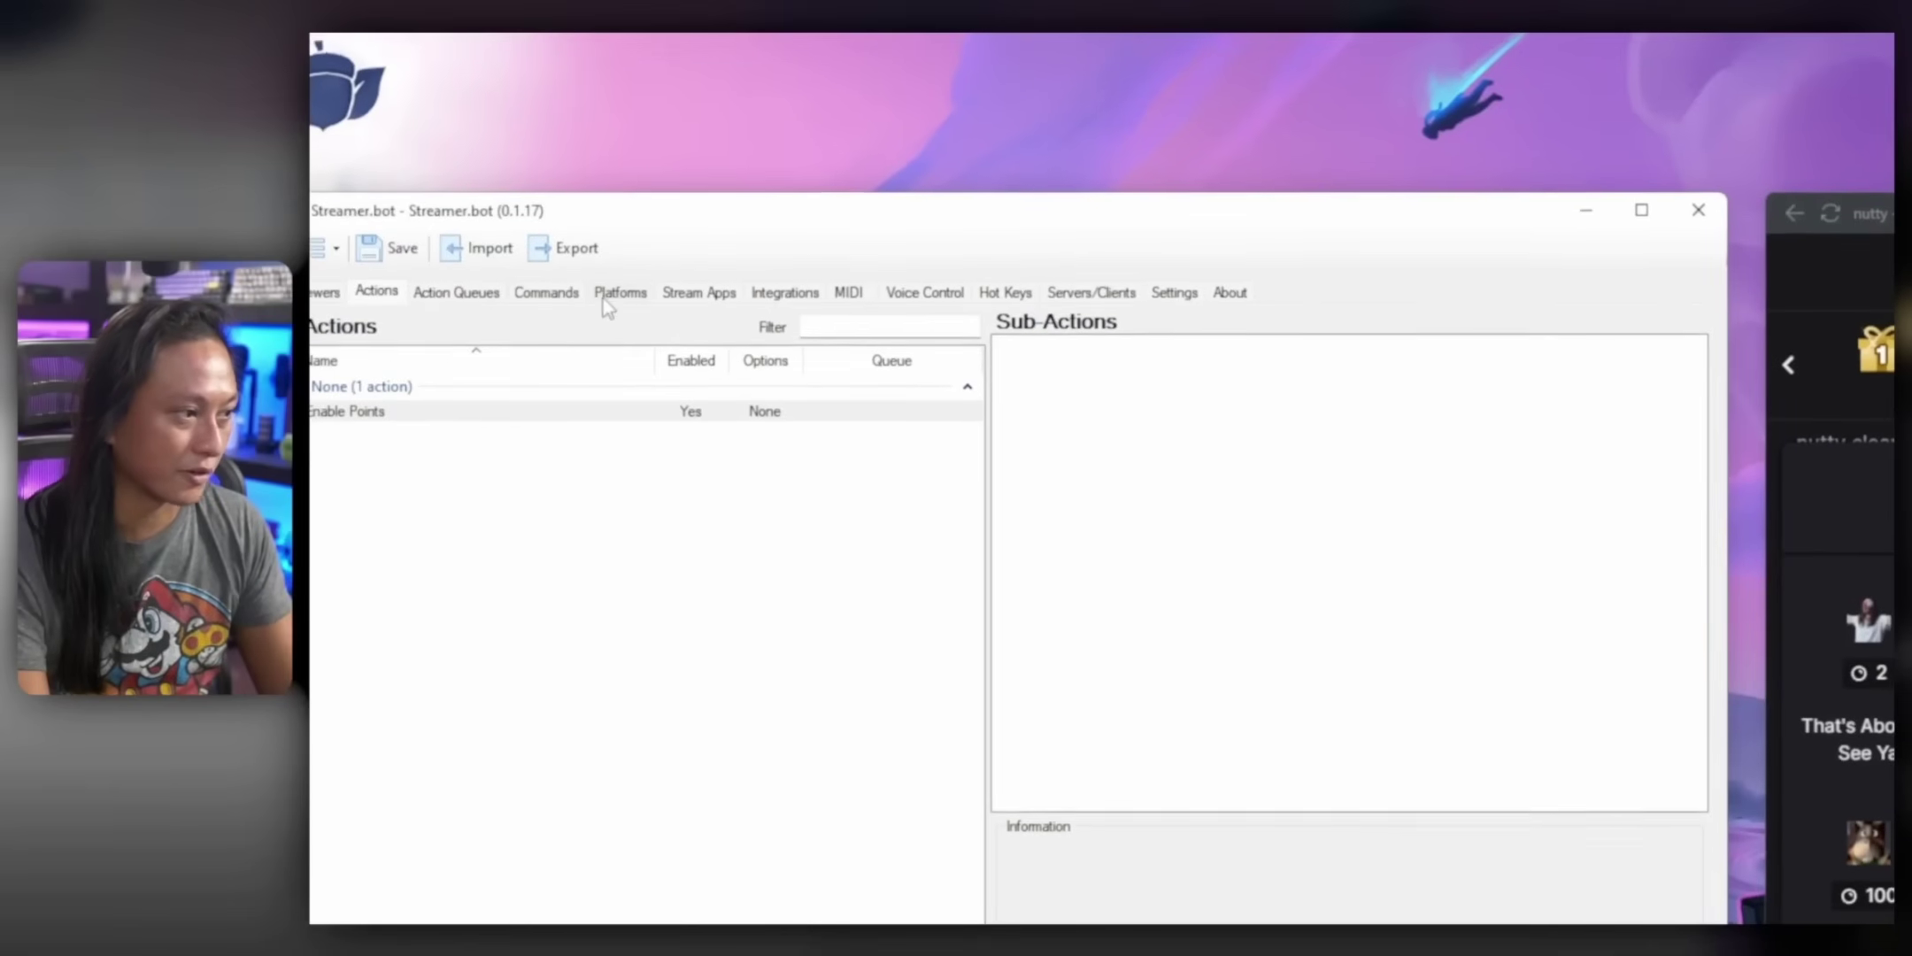
Step: Inspect the Barrel Roll reward's C# code, selecting the [S] prefix on line 7
{"action": "left_click", "coordinate": [605, 299]}
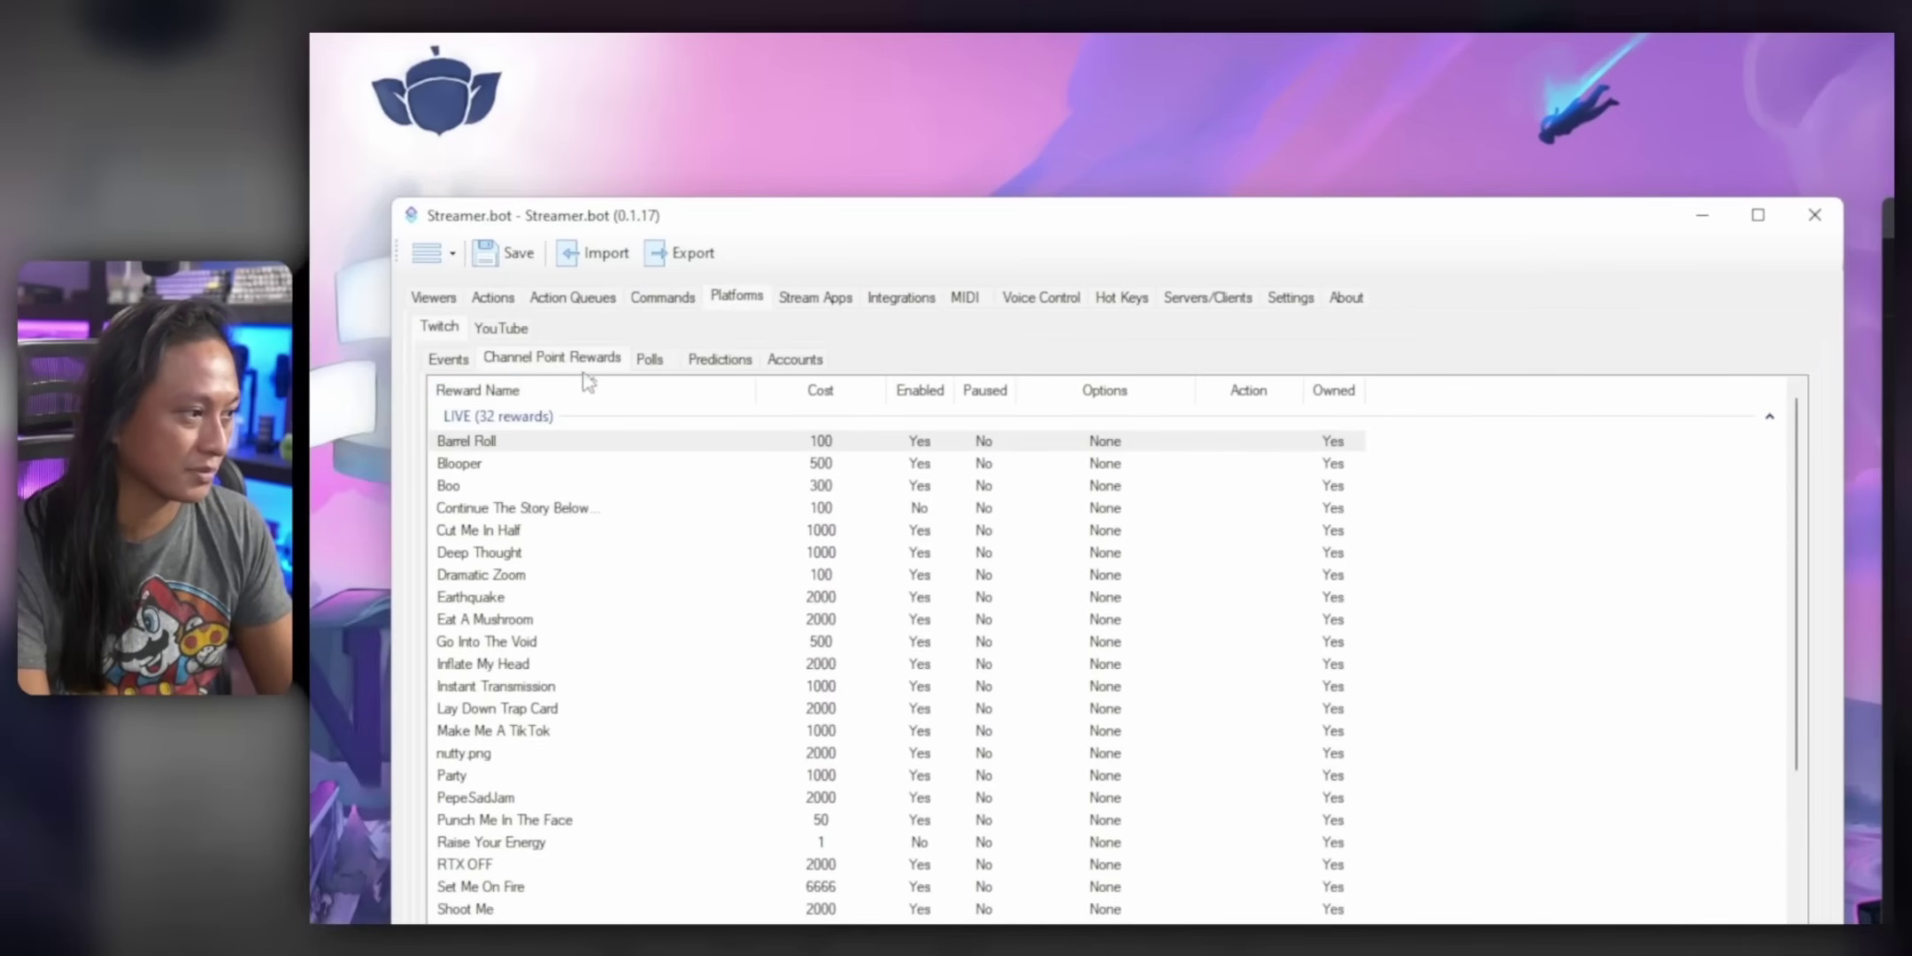
{"action": "right_click", "coordinate": [554, 441]}
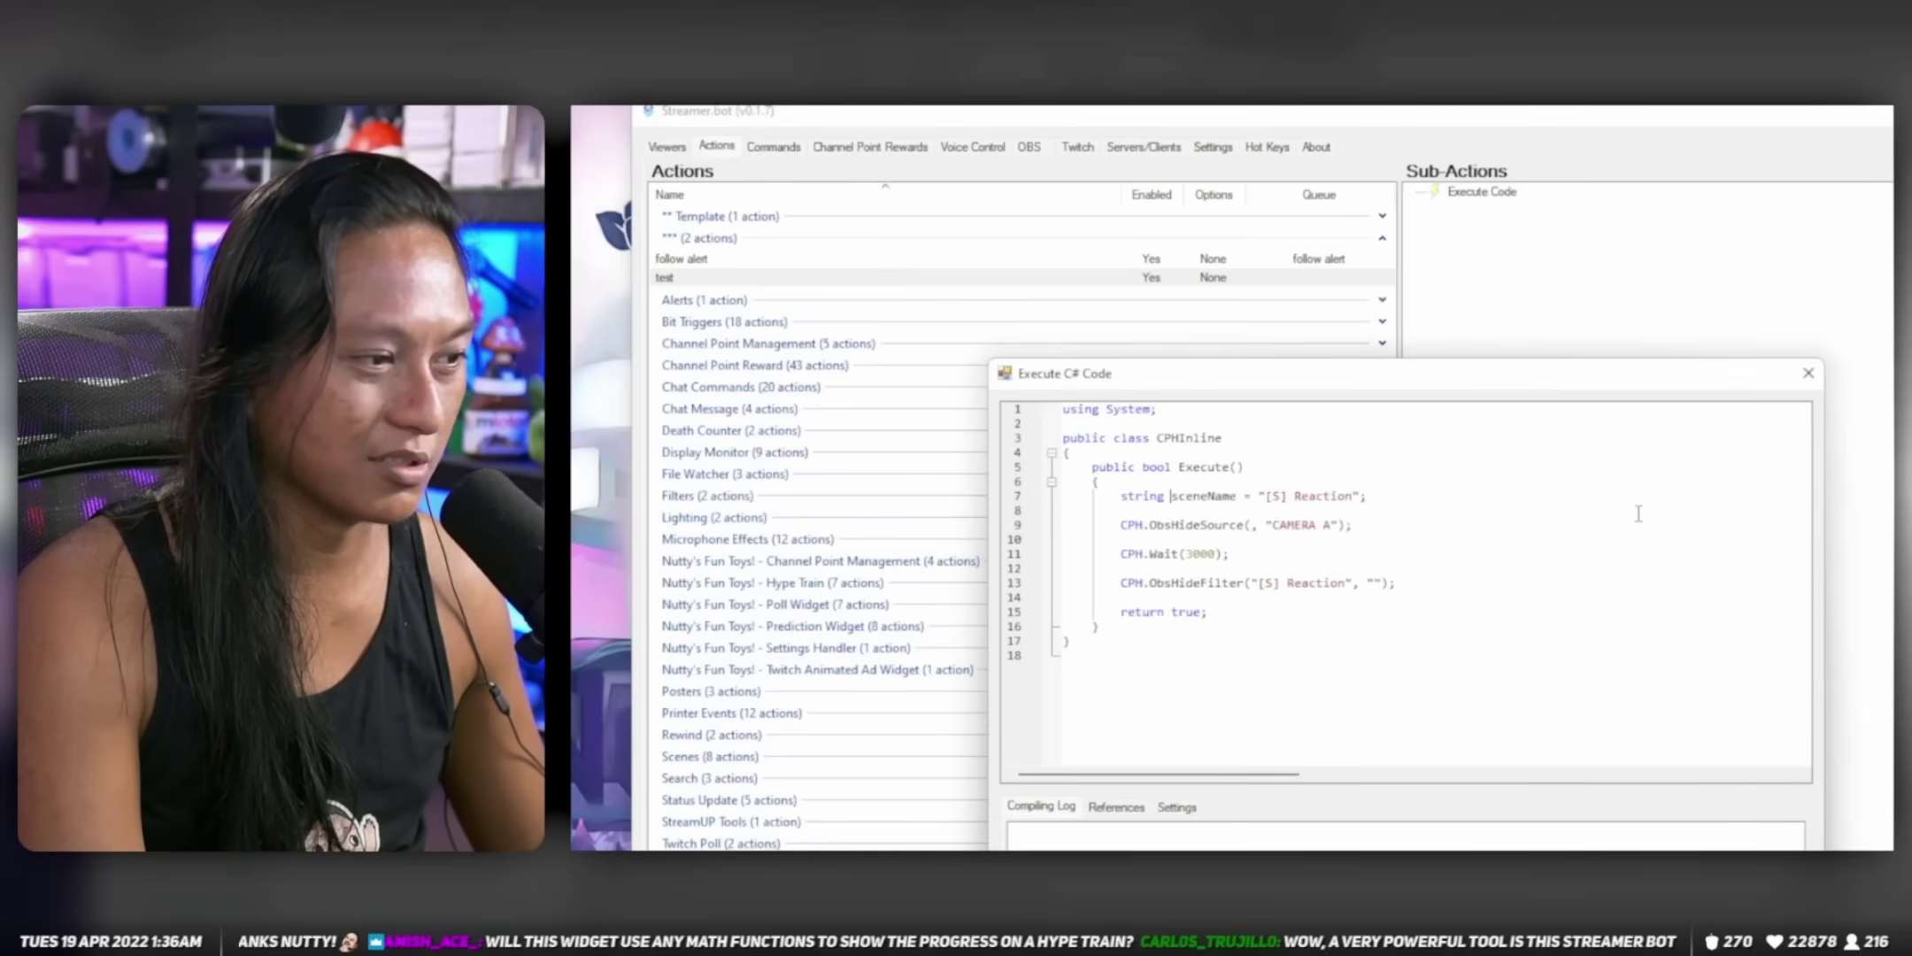
{"action": "key", "text": "shift+Home"}
{"action": "key", "text": "ctrl+shift+Right"}
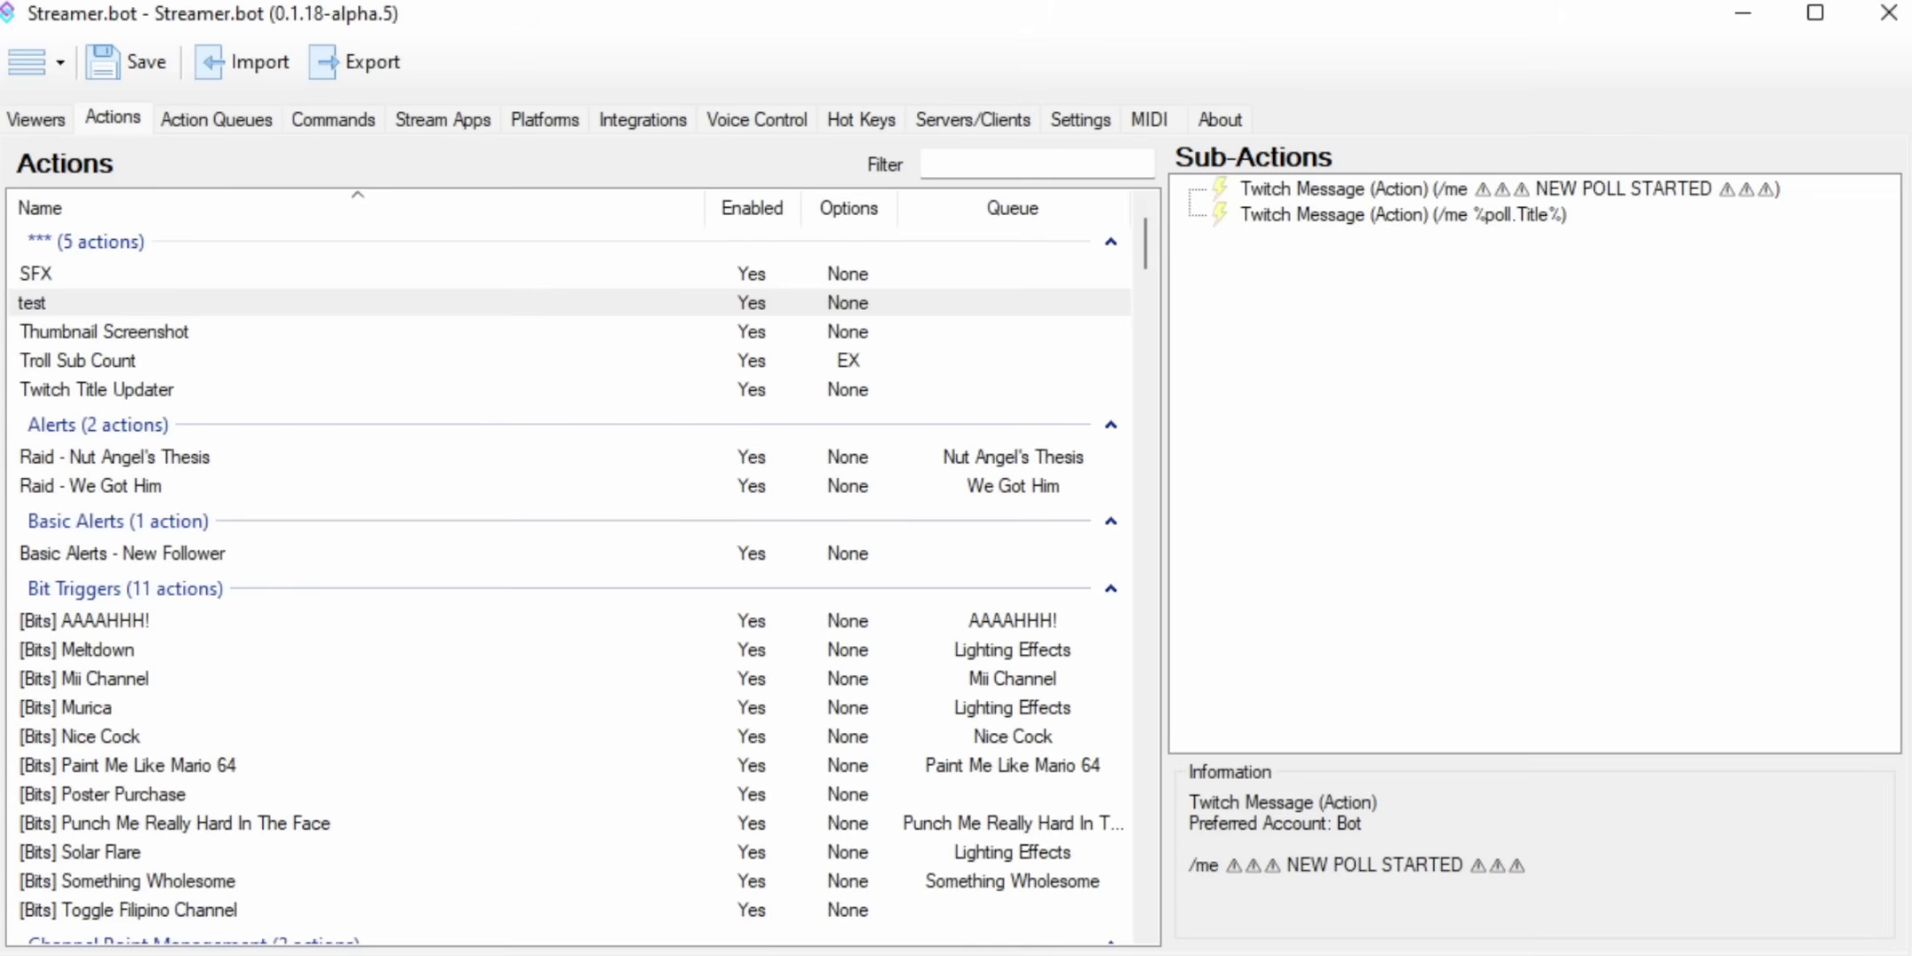
Step: Edit the camera 3 voice command and bring up the picker for its action
{"action": "left_click", "coordinate": [744, 128]}
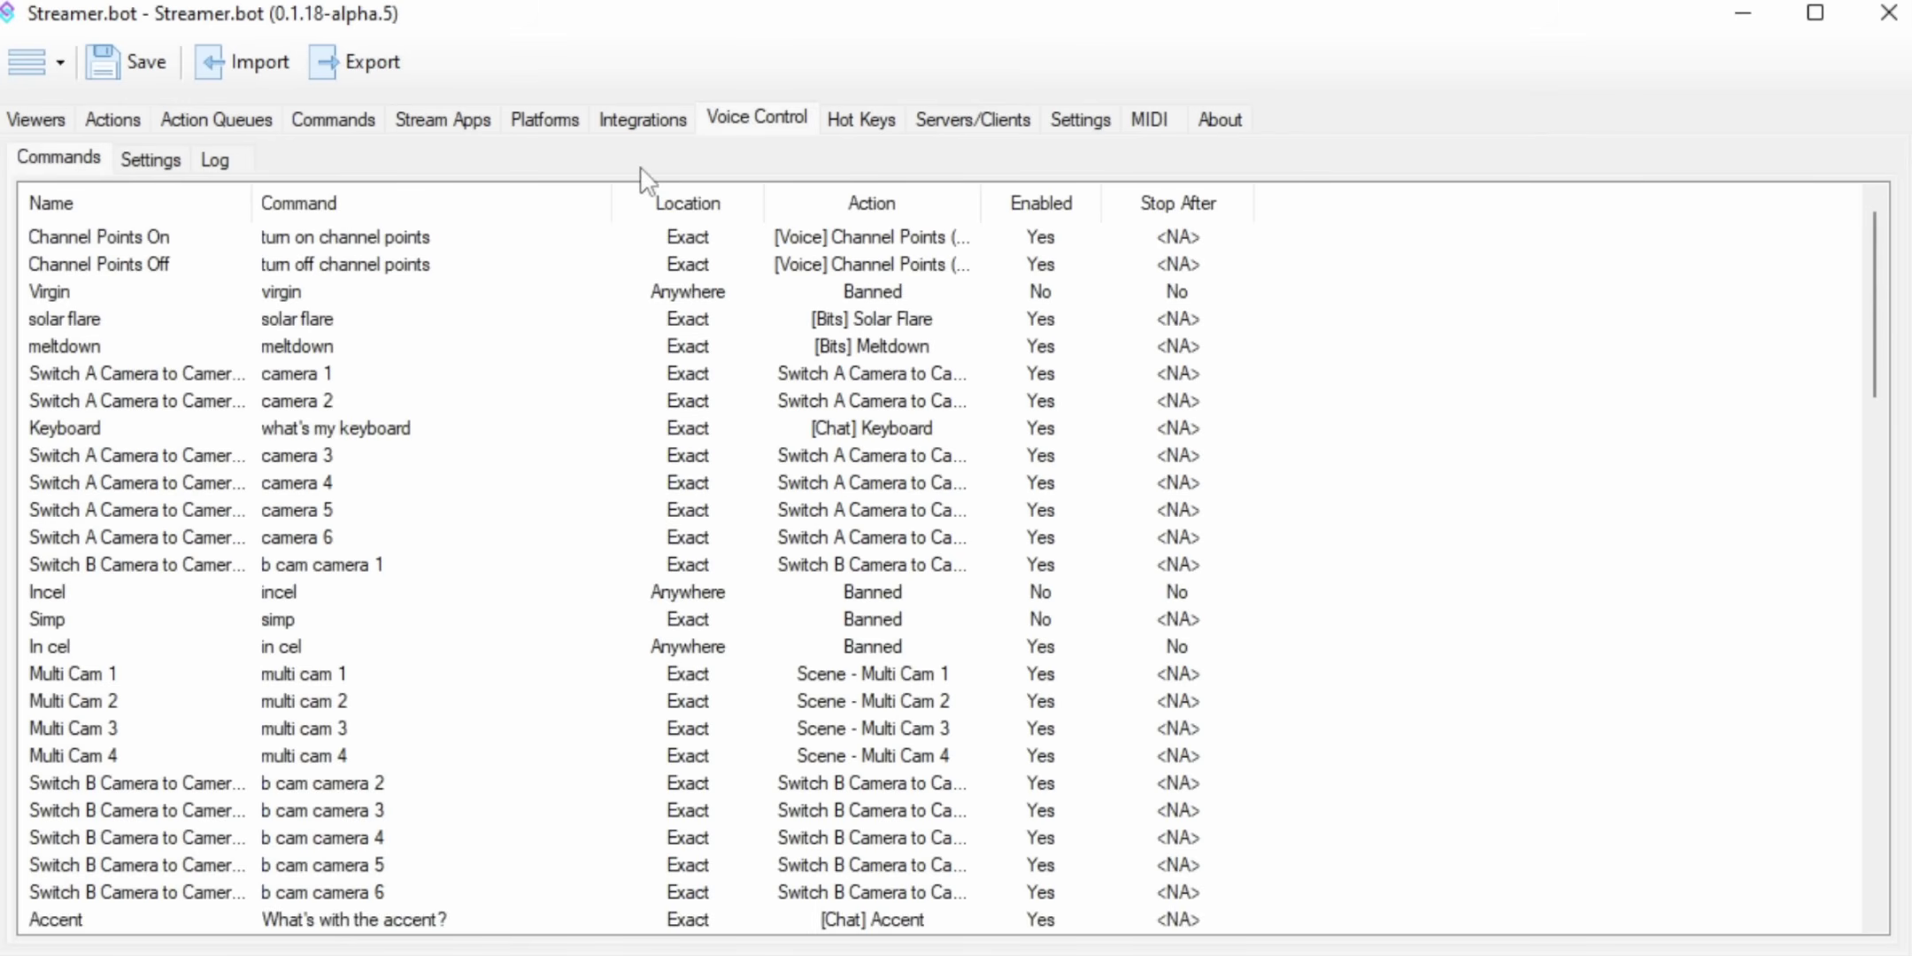
{"action": "right_click", "coordinate": [346, 455]}
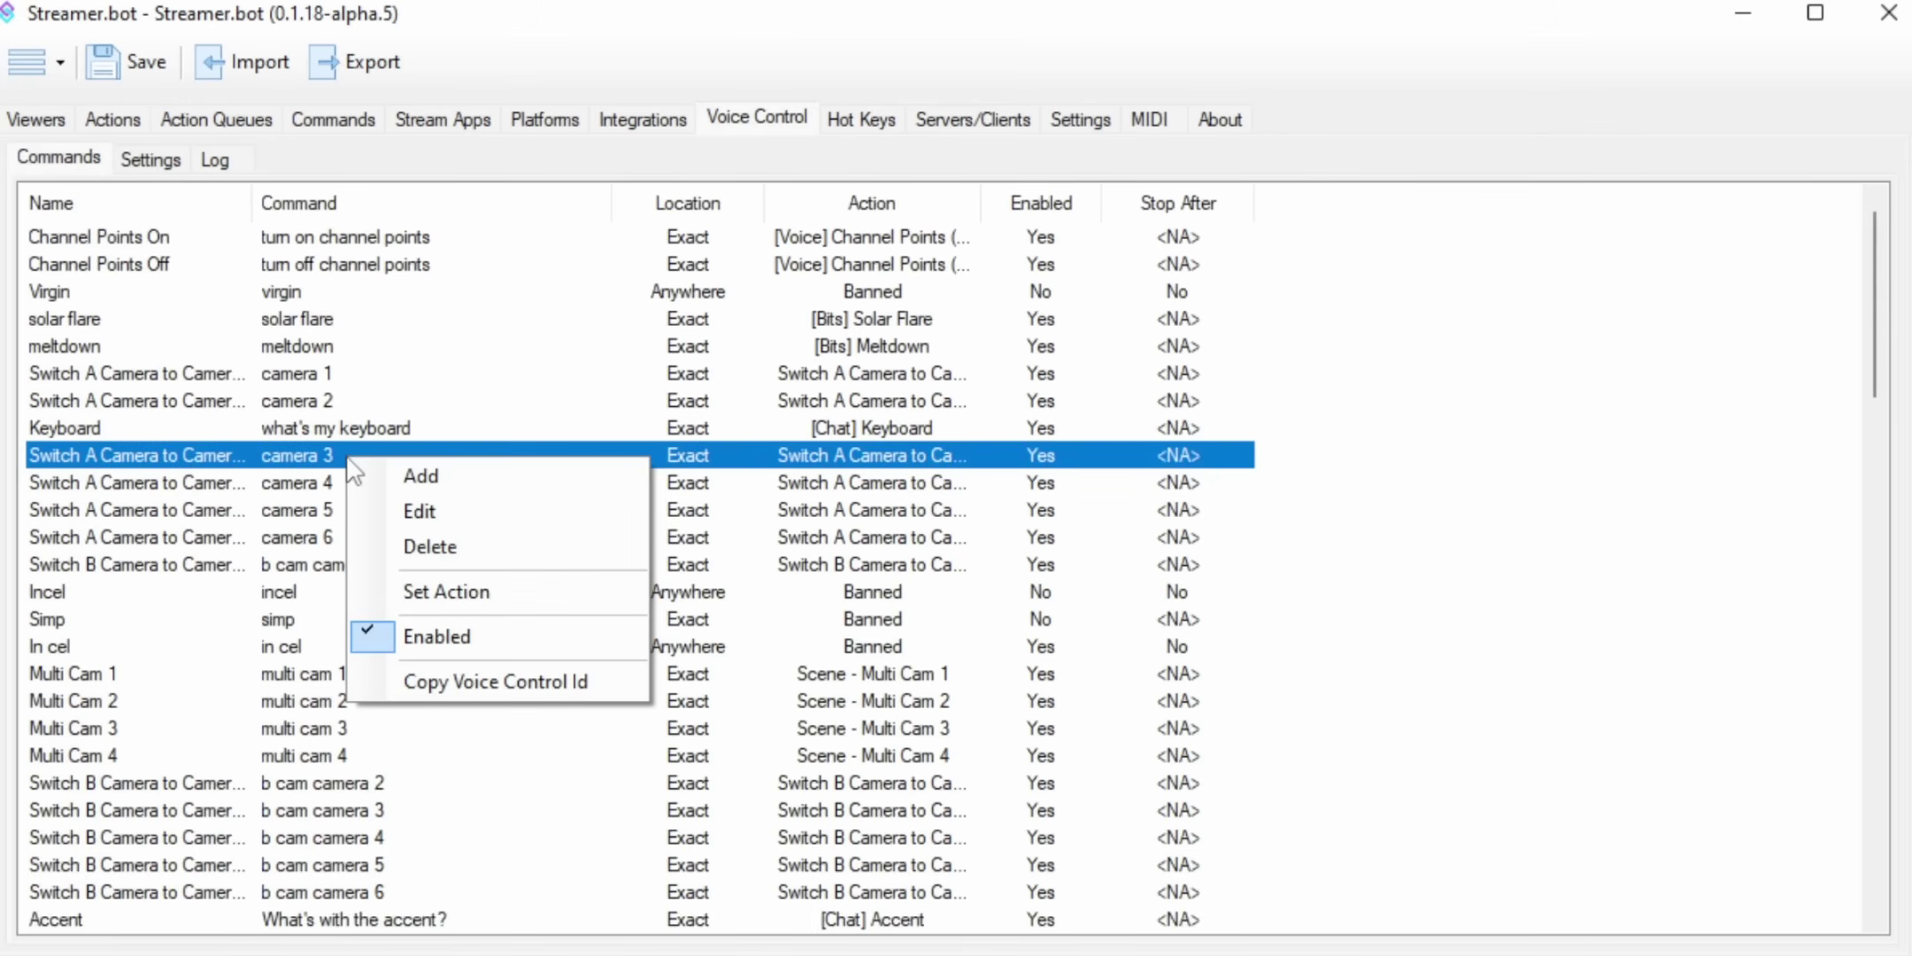
{"action": "left_click", "coordinate": [465, 508]}
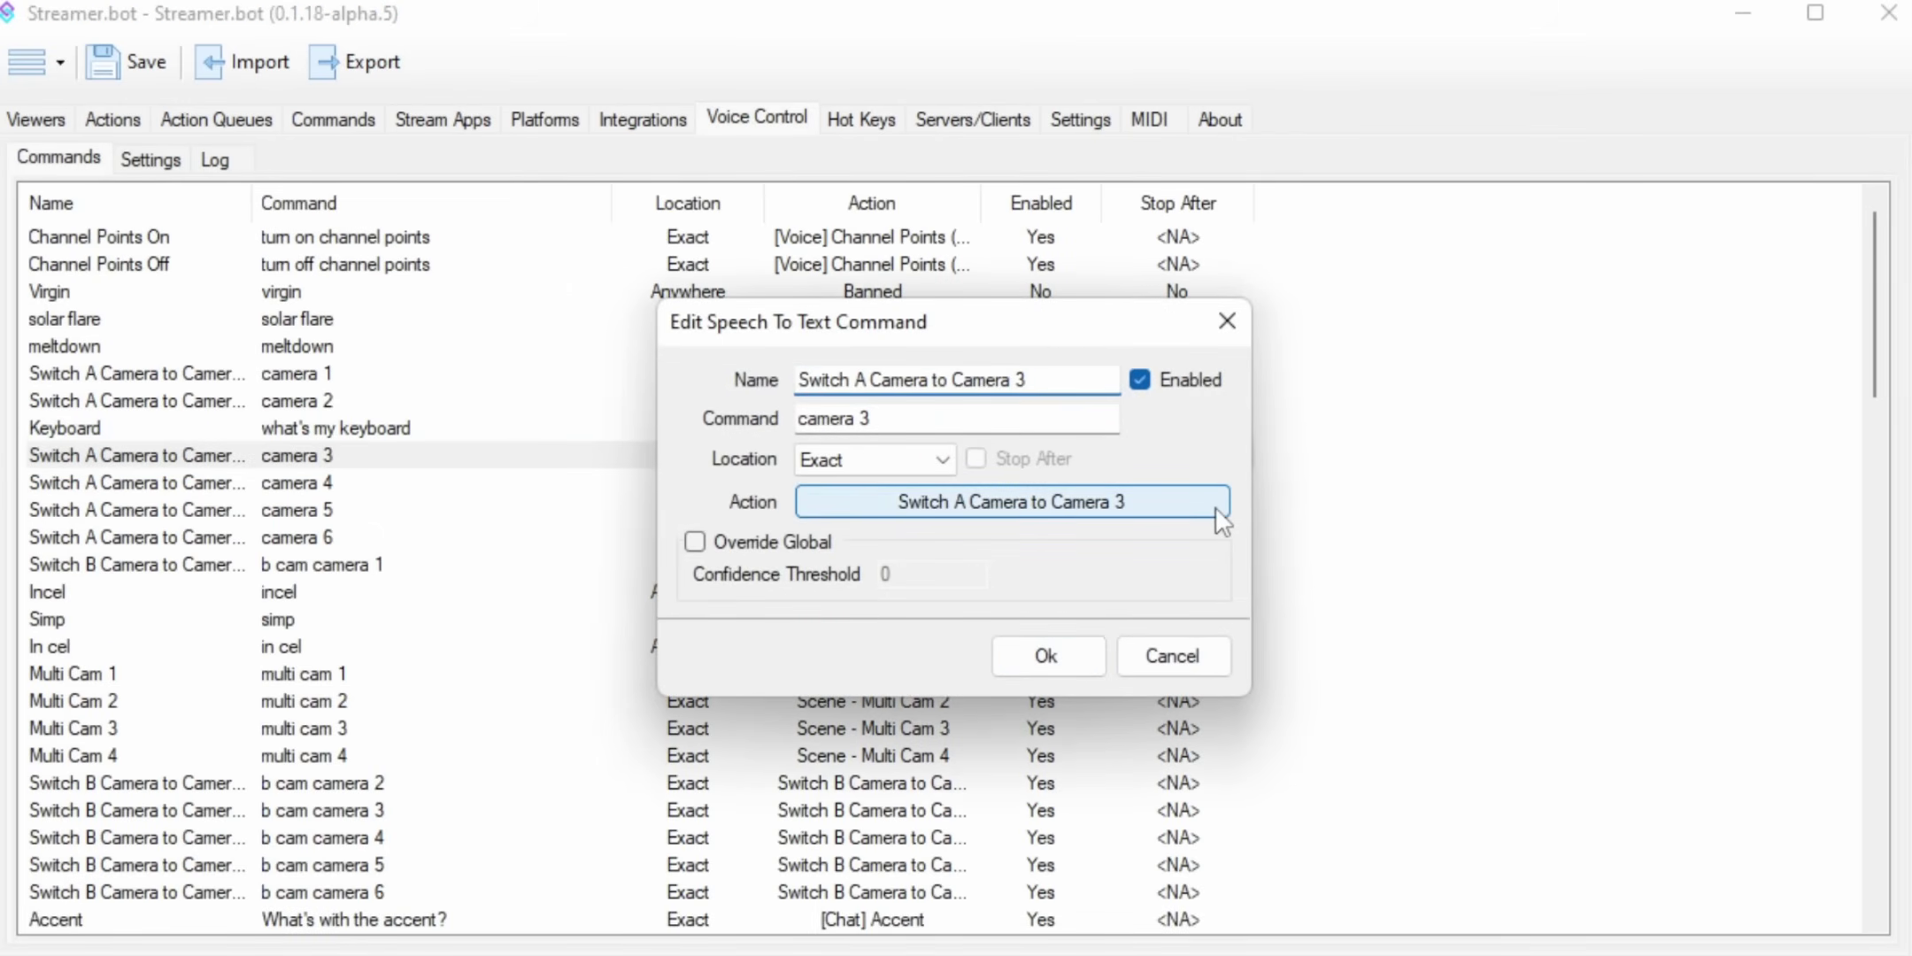
{"action": "left_click", "coordinate": [1214, 504]}
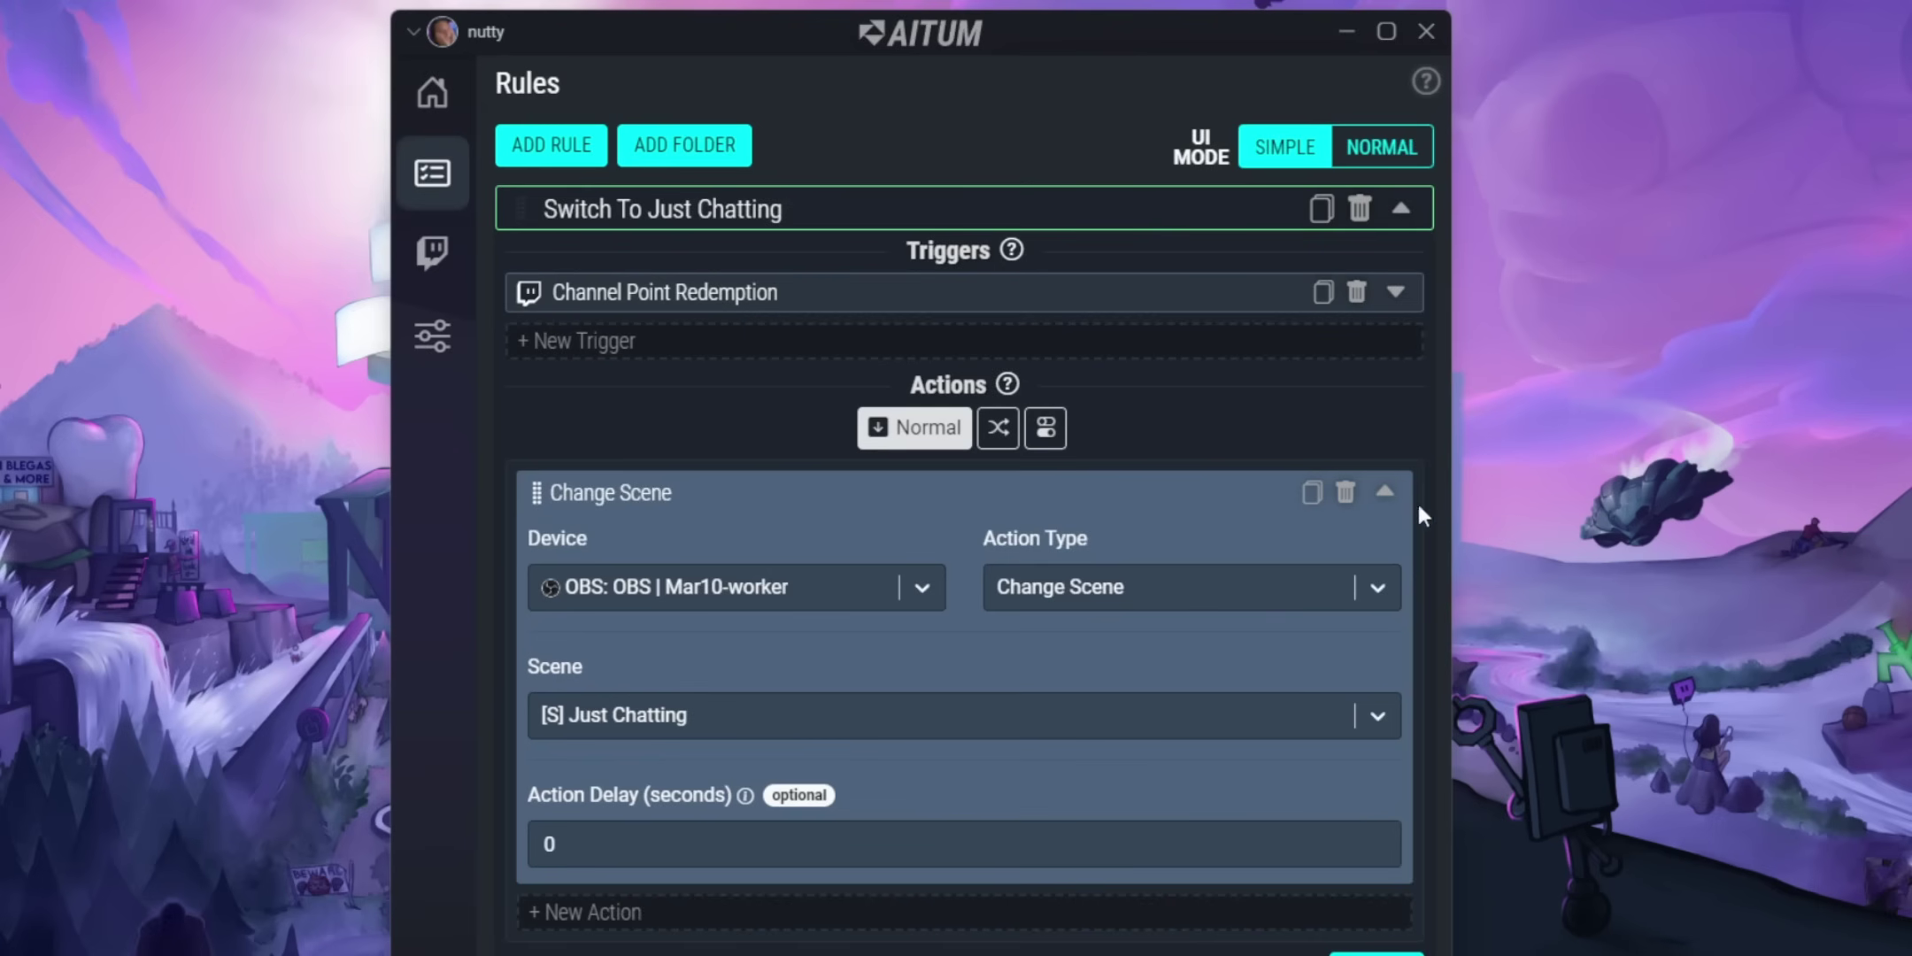
Step: Collapse the Change Scene action and expand the Channel Point Redemption trigger
{"action": "left_click", "coordinate": [1385, 494]}
{"action": "left_click", "coordinate": [1396, 292]}
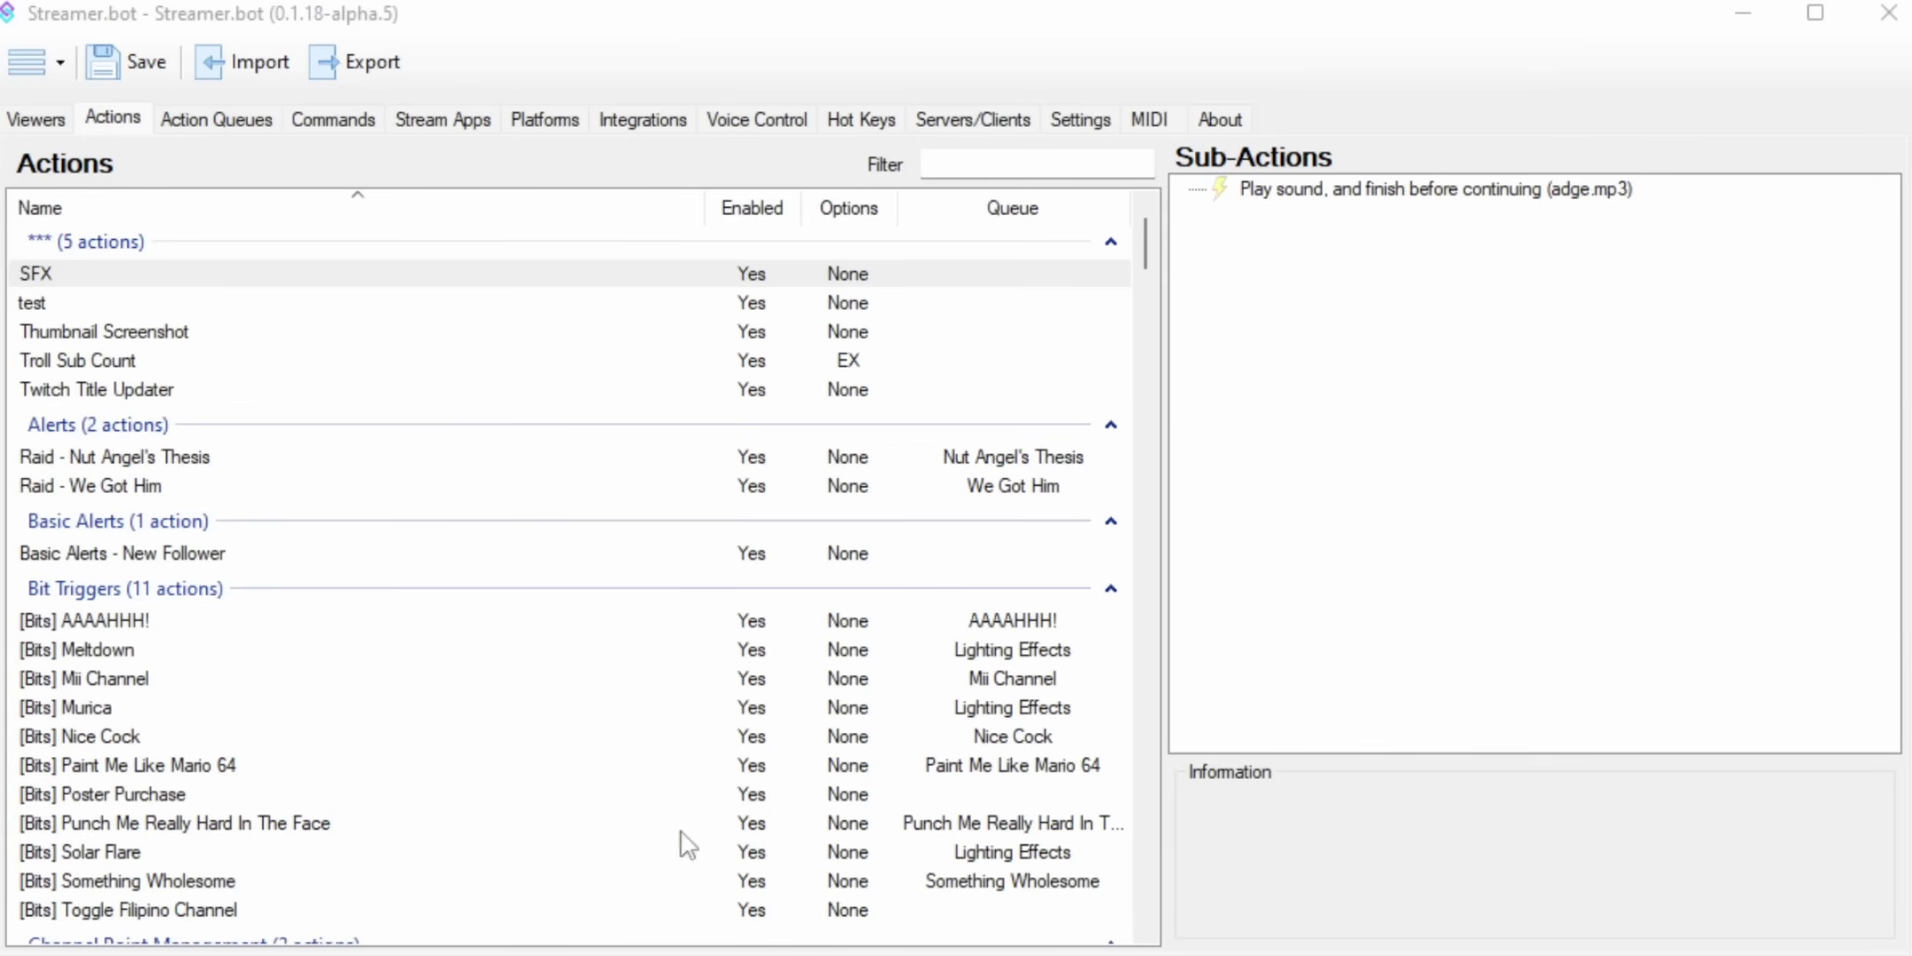
{"action": "left_click", "coordinate": [483, 737]}
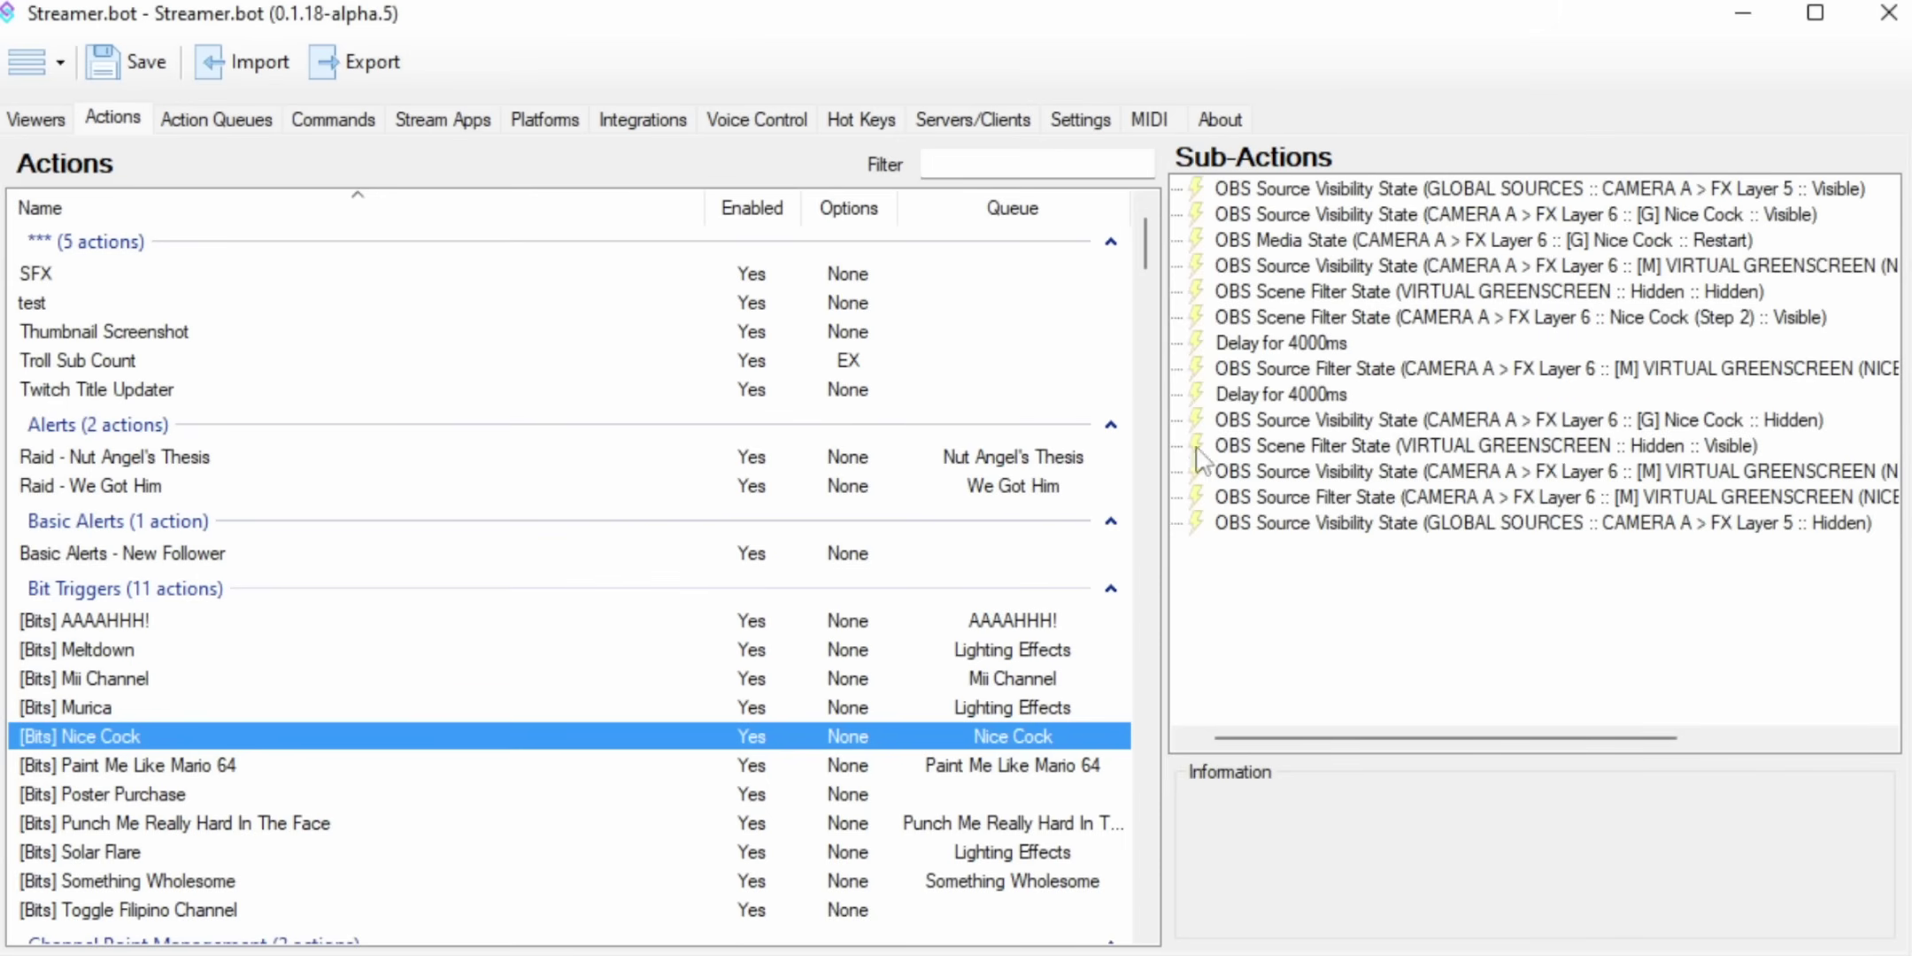
{"action": "right_click", "coordinate": [1323, 328]}
{"action": "left_click", "coordinate": [1465, 892]}
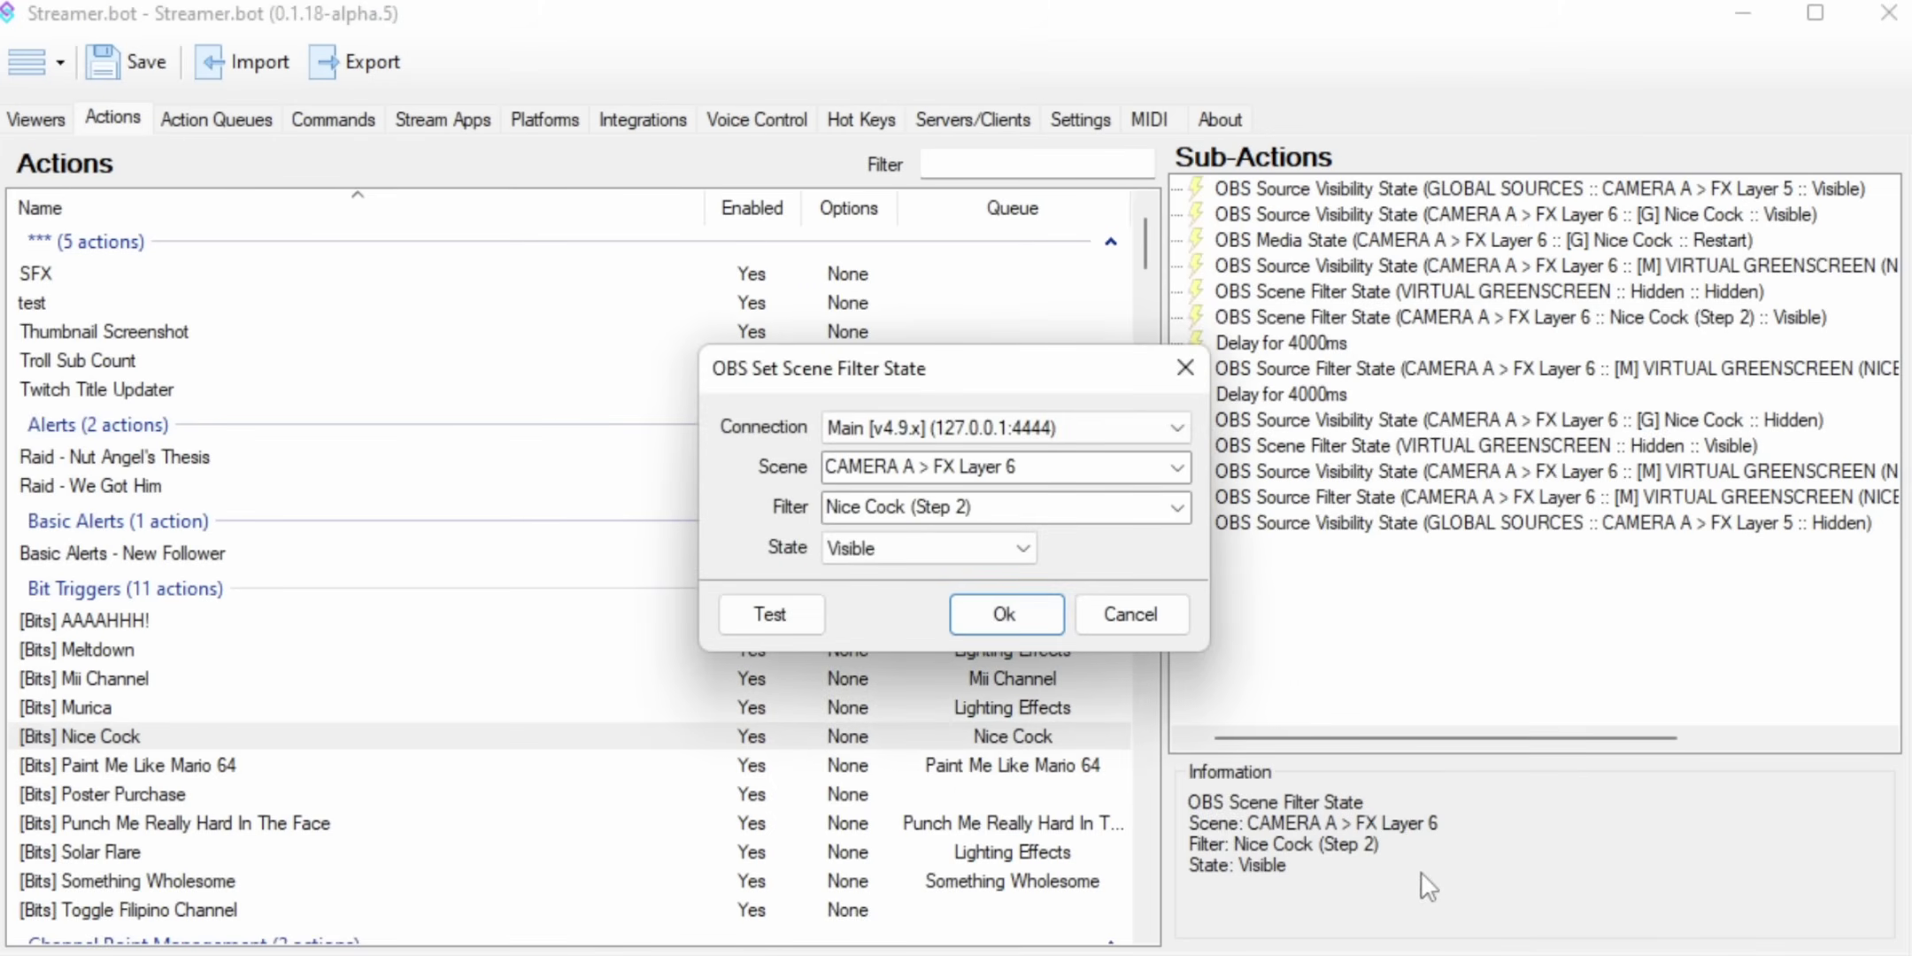
{"action": "left_click", "coordinate": [1180, 509]}
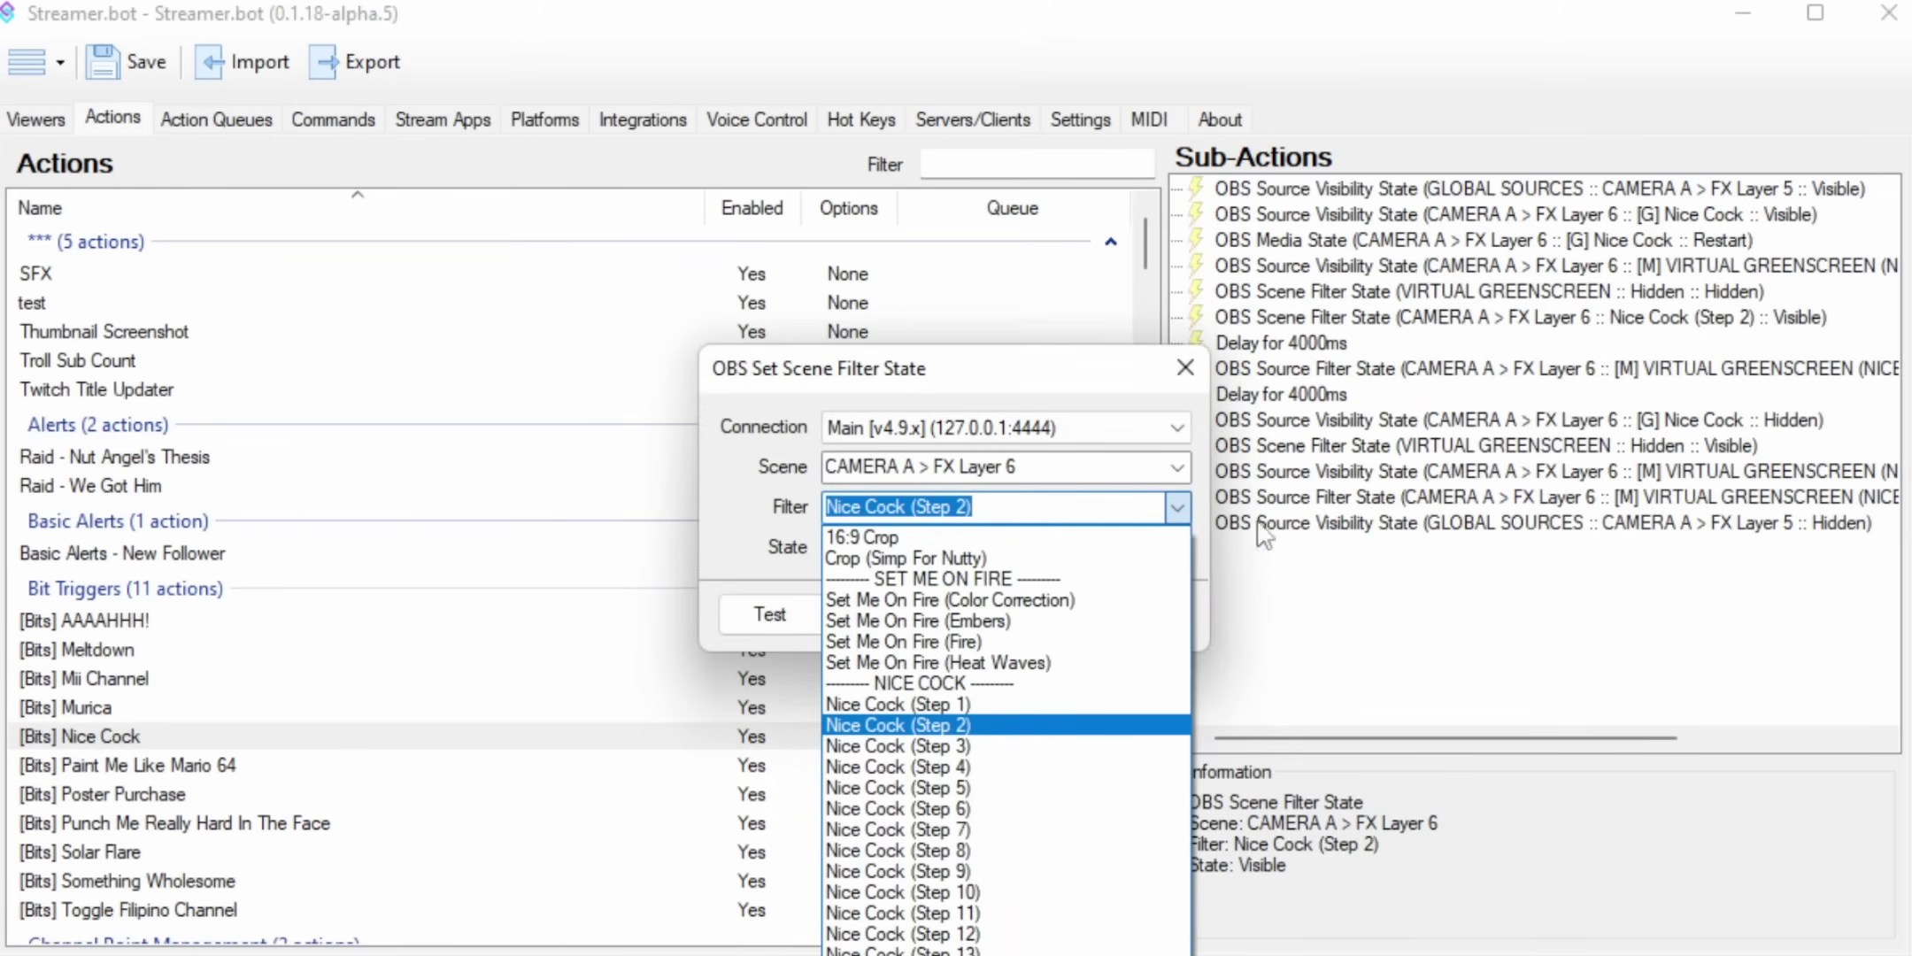
{"action": "key", "text": "Escape"}
{"action": "key", "text": "Escape"}
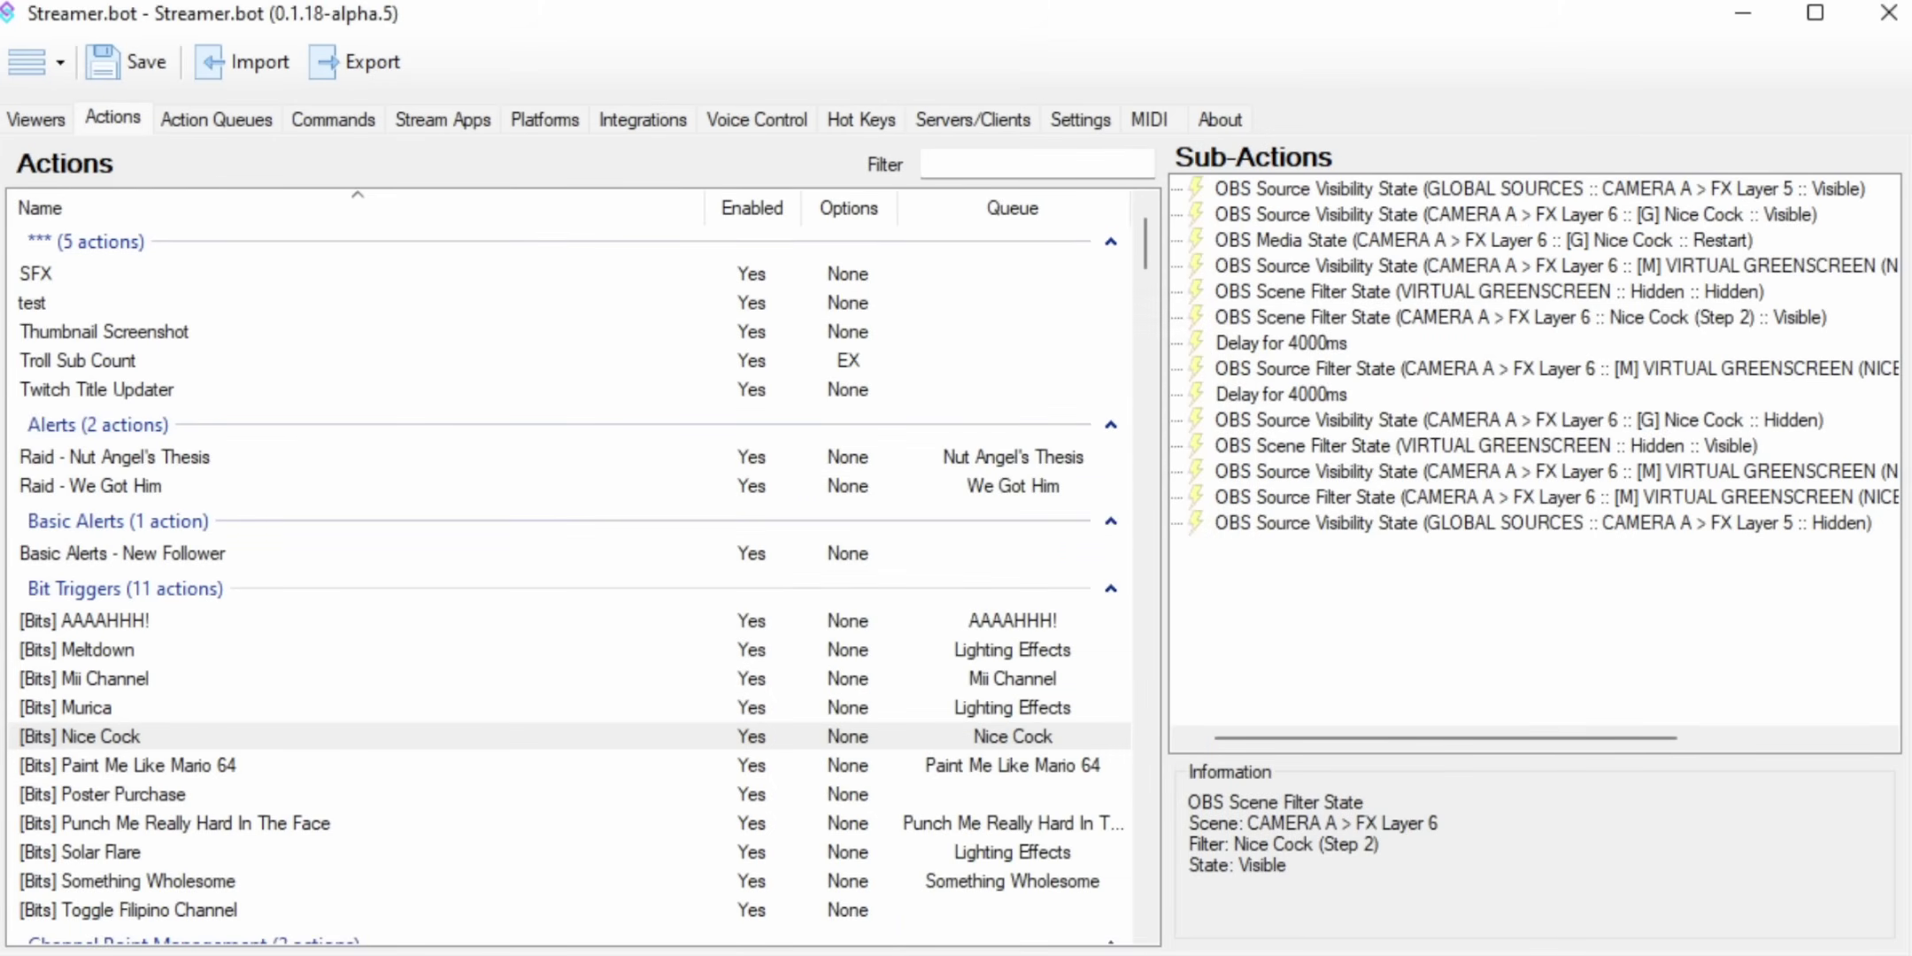
{"action": "left_click", "coordinate": [521, 125]}
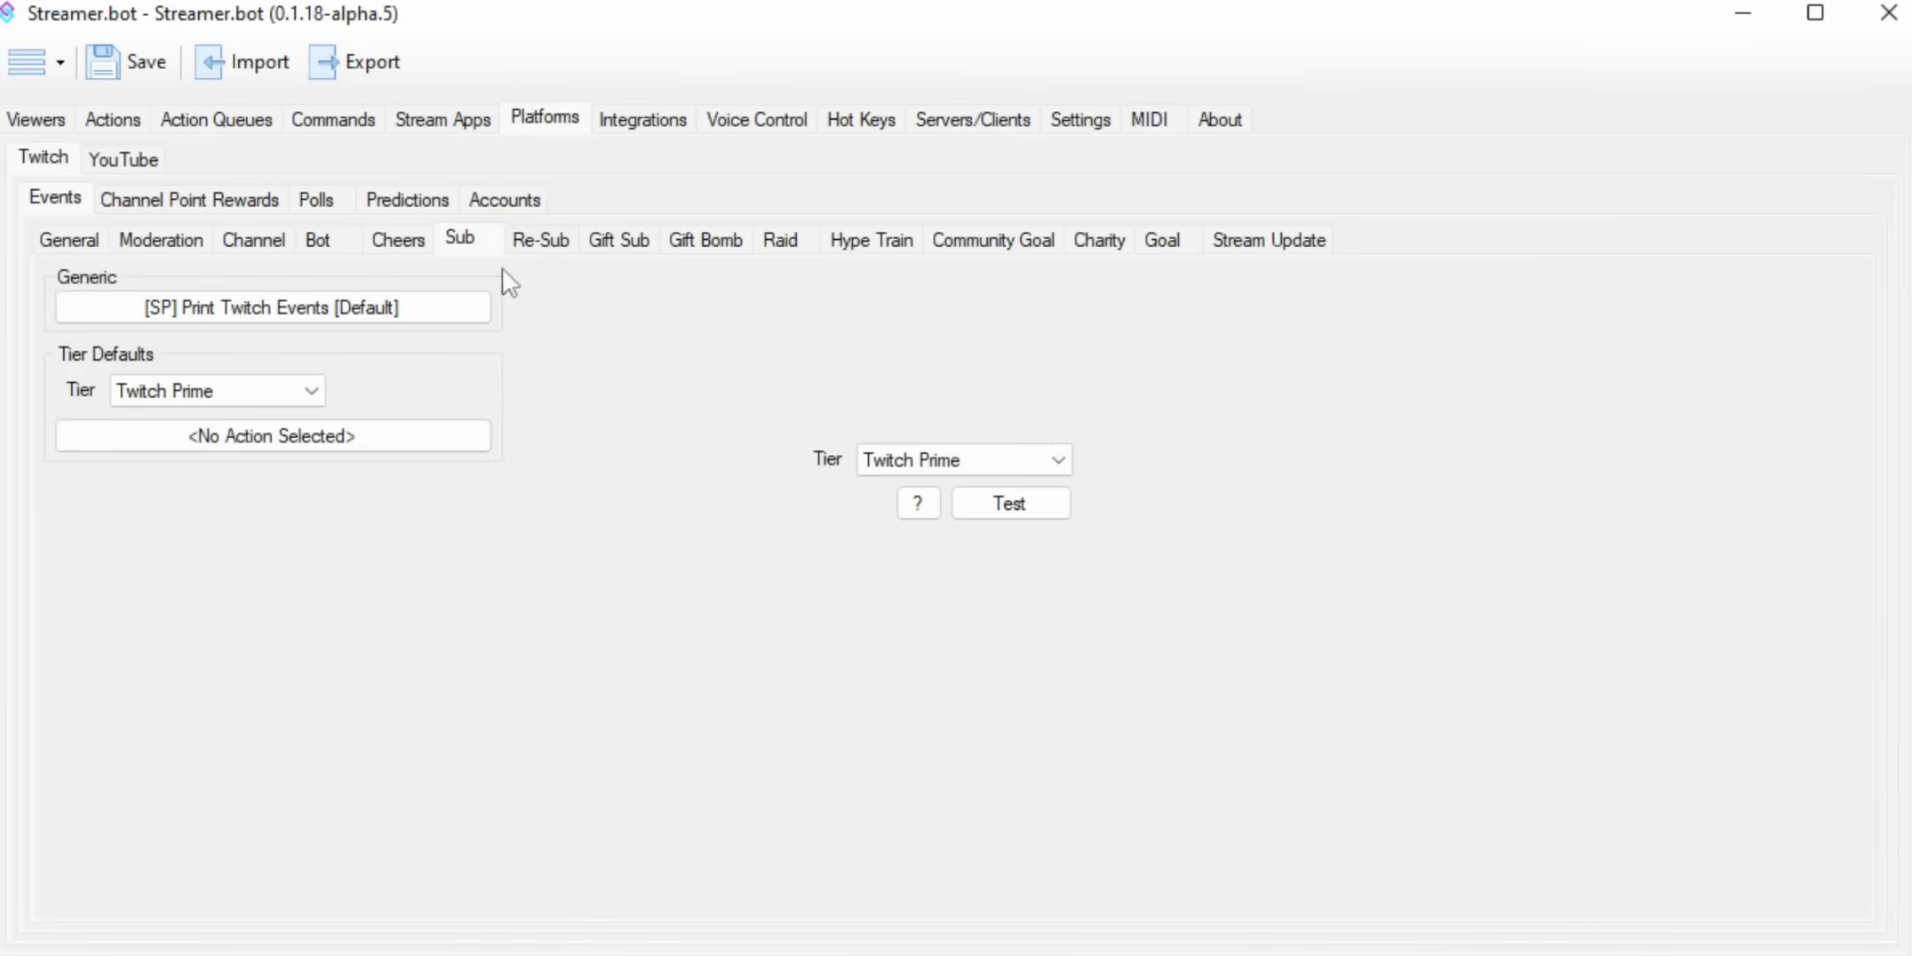
{"action": "left_click", "coordinate": [64, 250]}
{"action": "left_click", "coordinate": [158, 247]}
{"action": "left_click", "coordinate": [261, 250]}
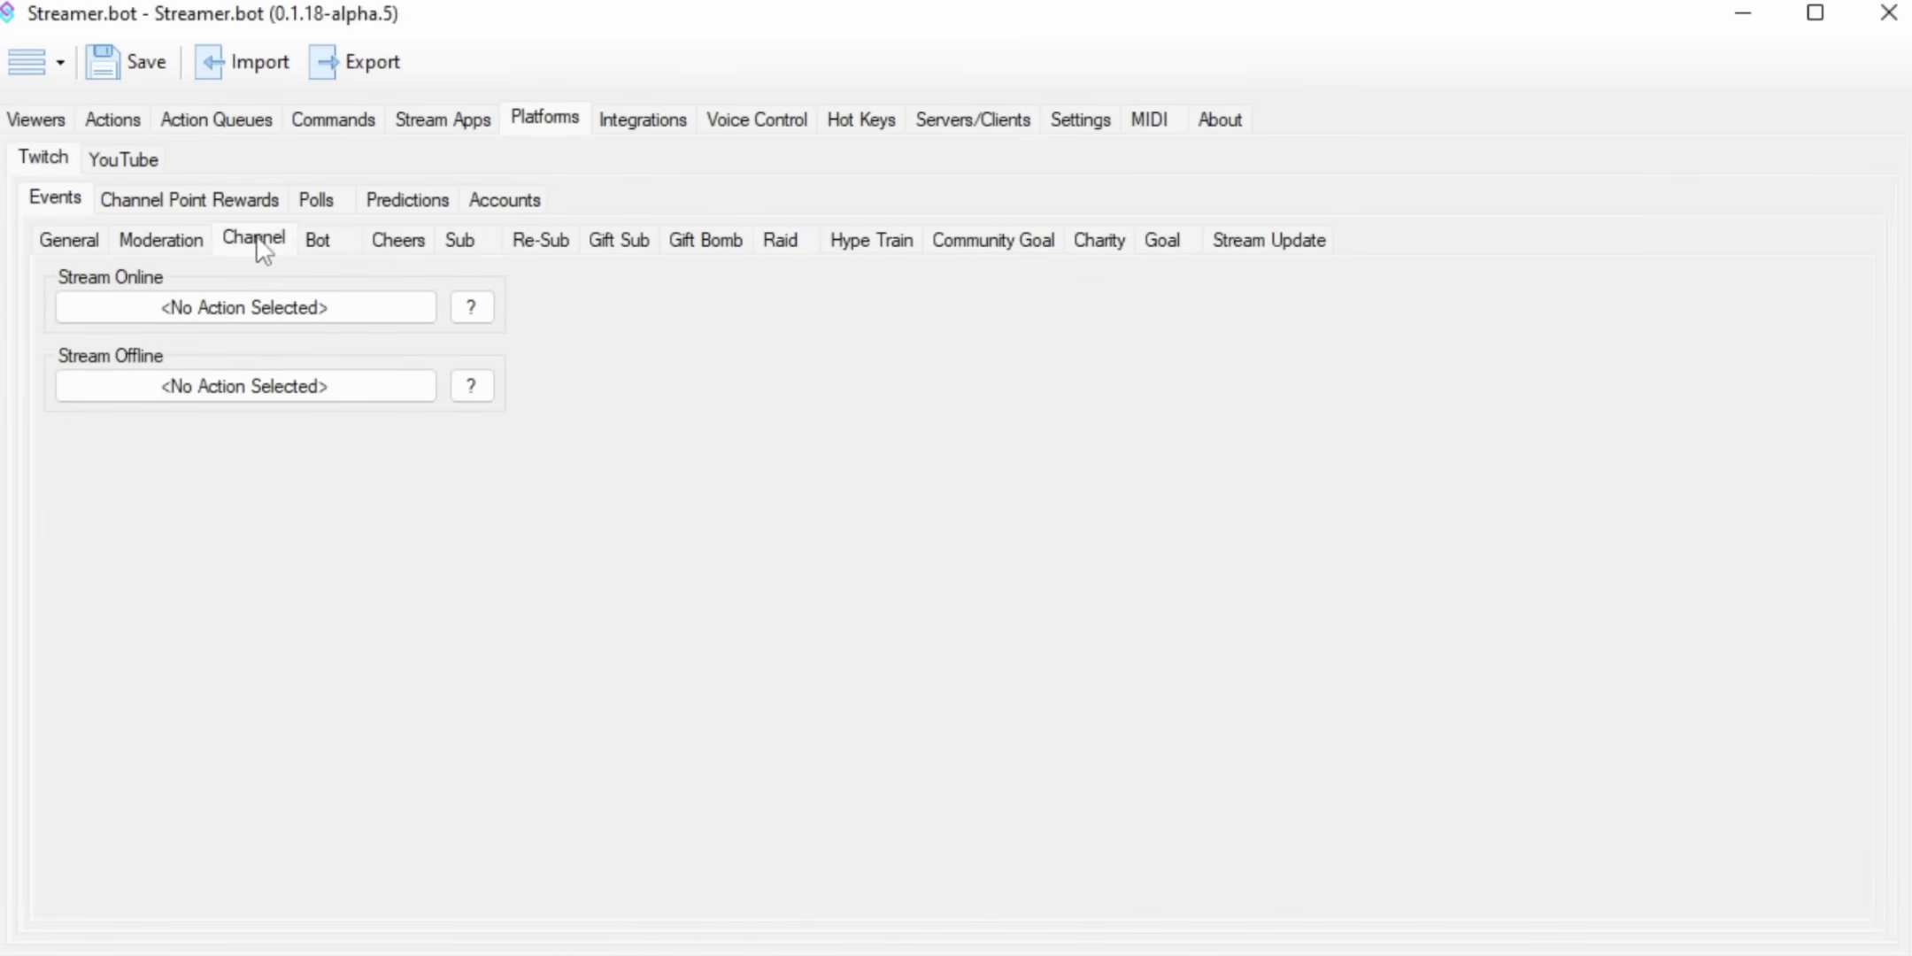
{"action": "left_click", "coordinate": [690, 252]}
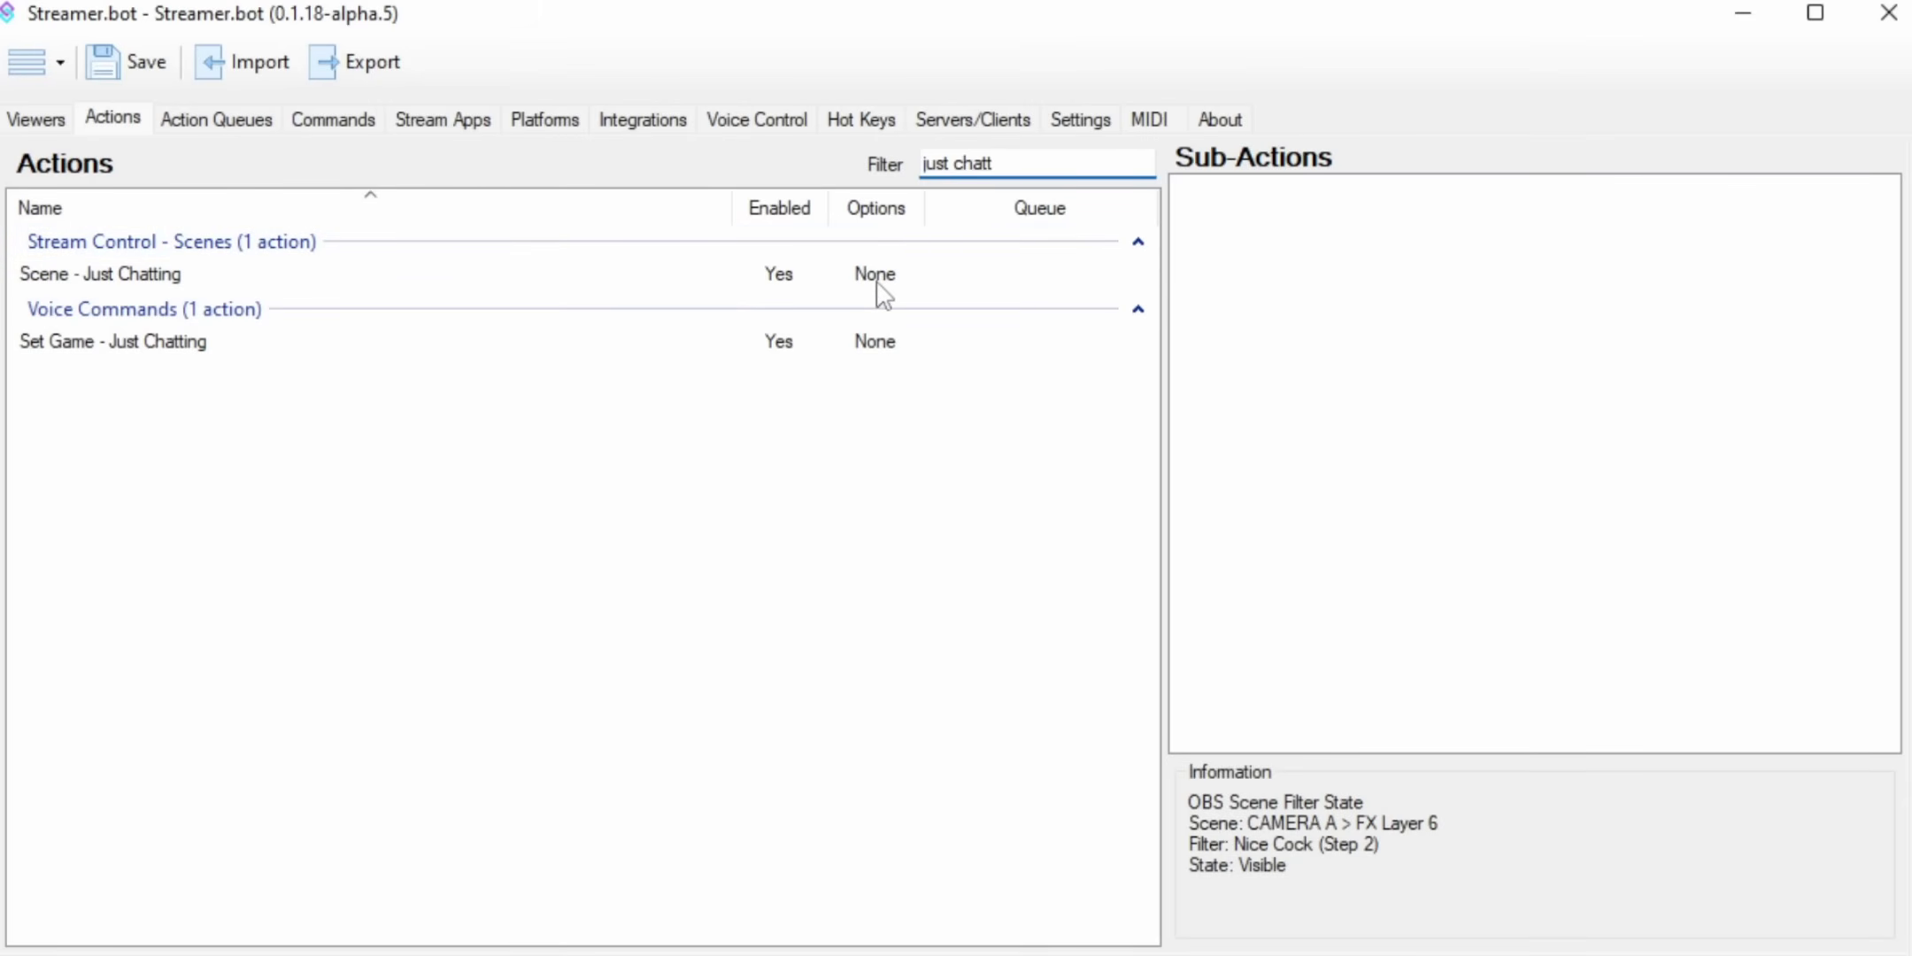
Step: Inspect the Scene - Just Chatting action's settings and close them unchanged
{"action": "right_click", "coordinate": [877, 282]}
{"action": "left_click", "coordinate": [969, 331]}
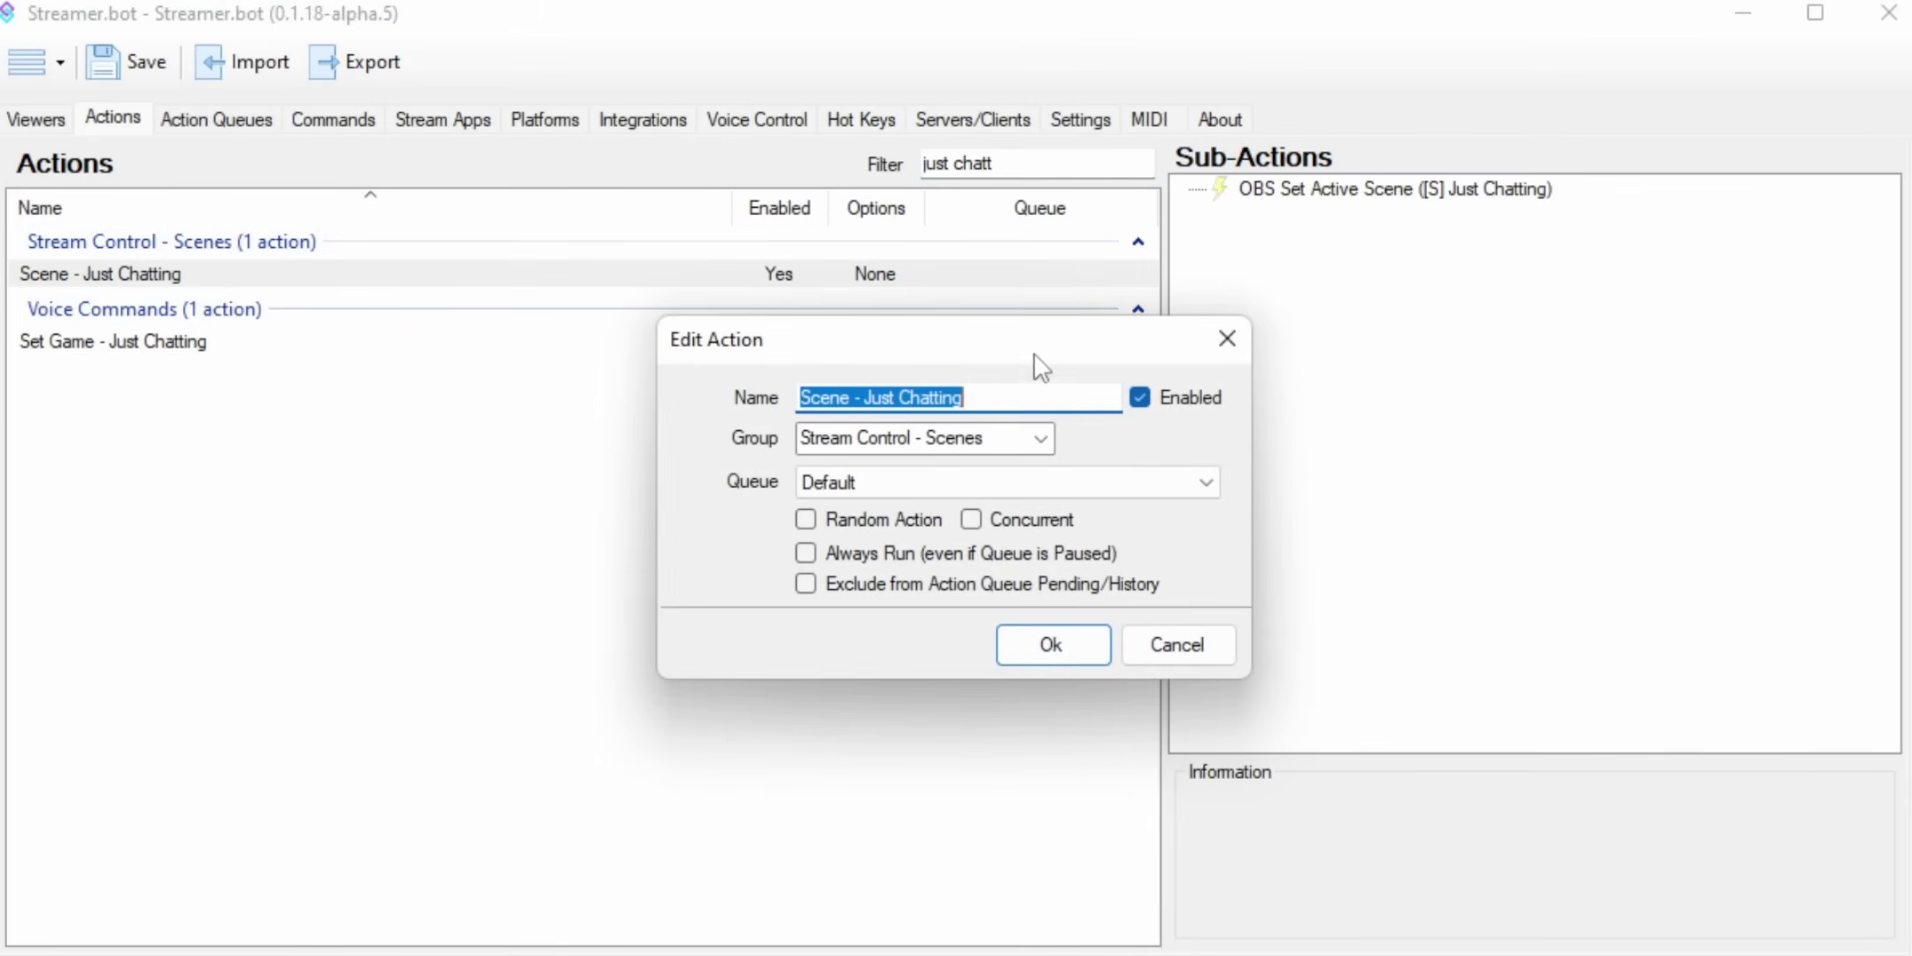
{"action": "key", "text": "Escape"}
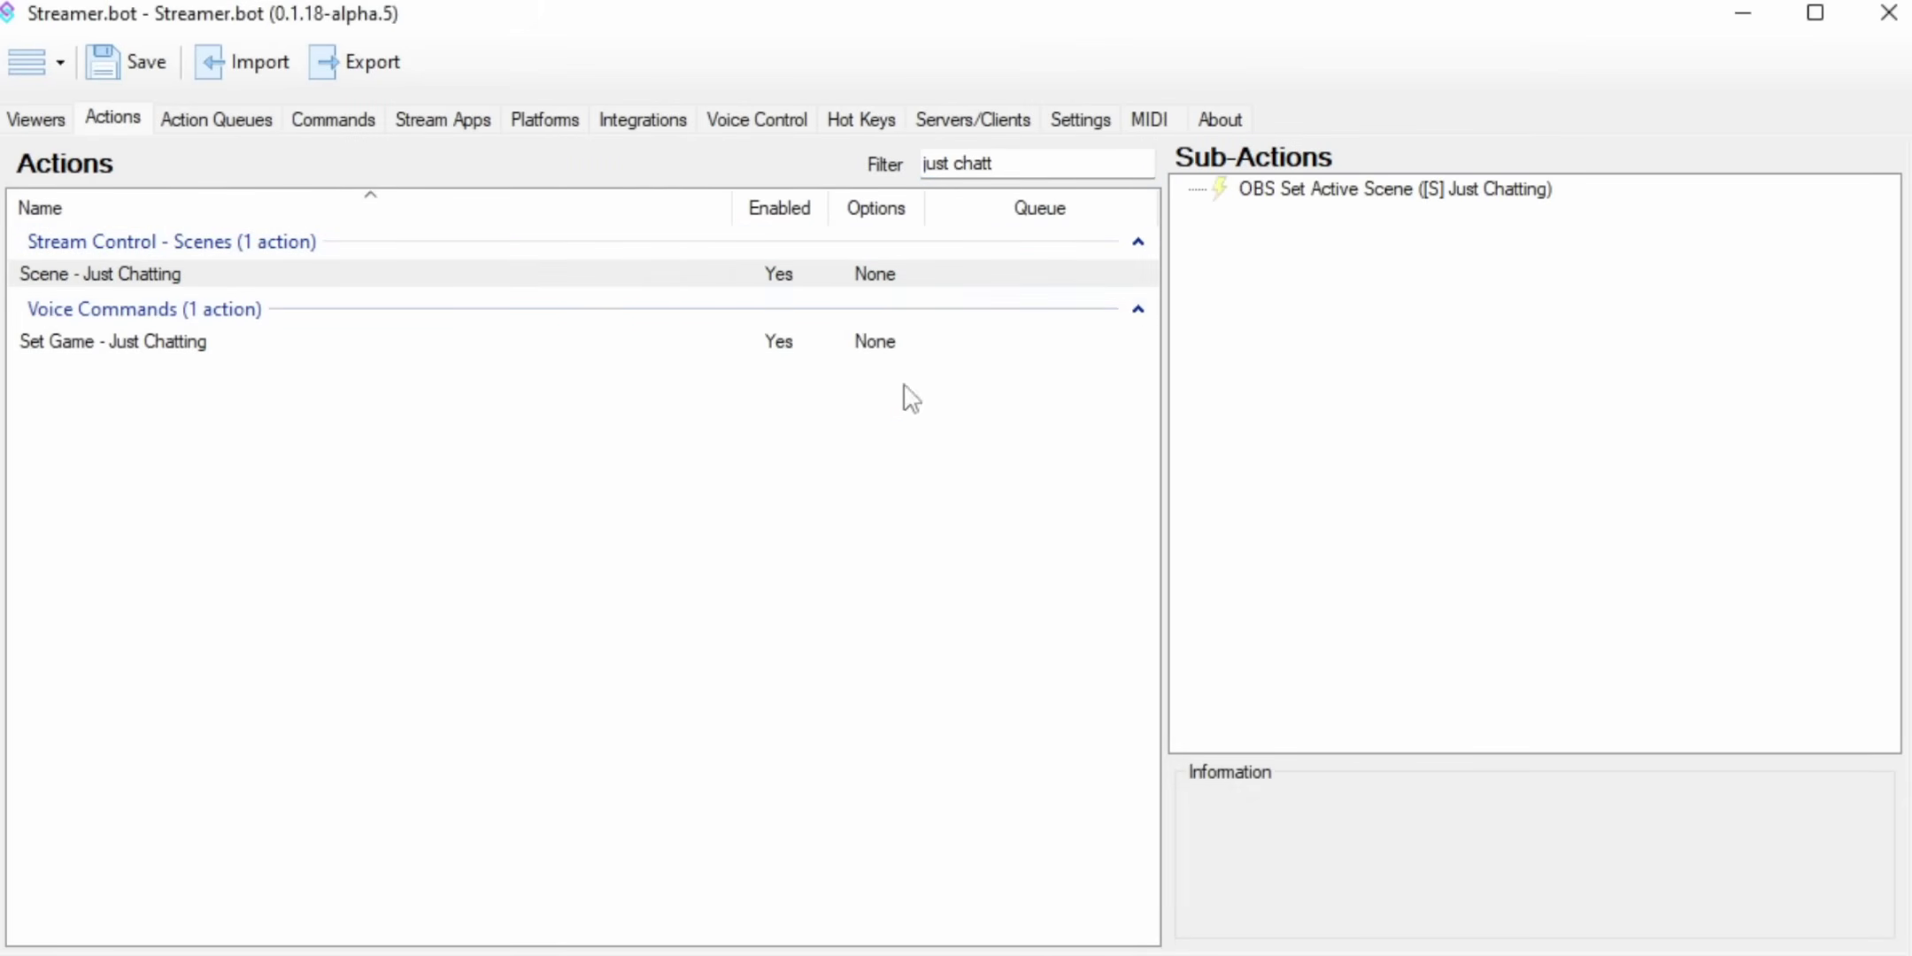
Step: Add a new Switch To Webcam Twitch channel point reward costing 1
{"action": "left_click", "coordinate": [571, 135]}
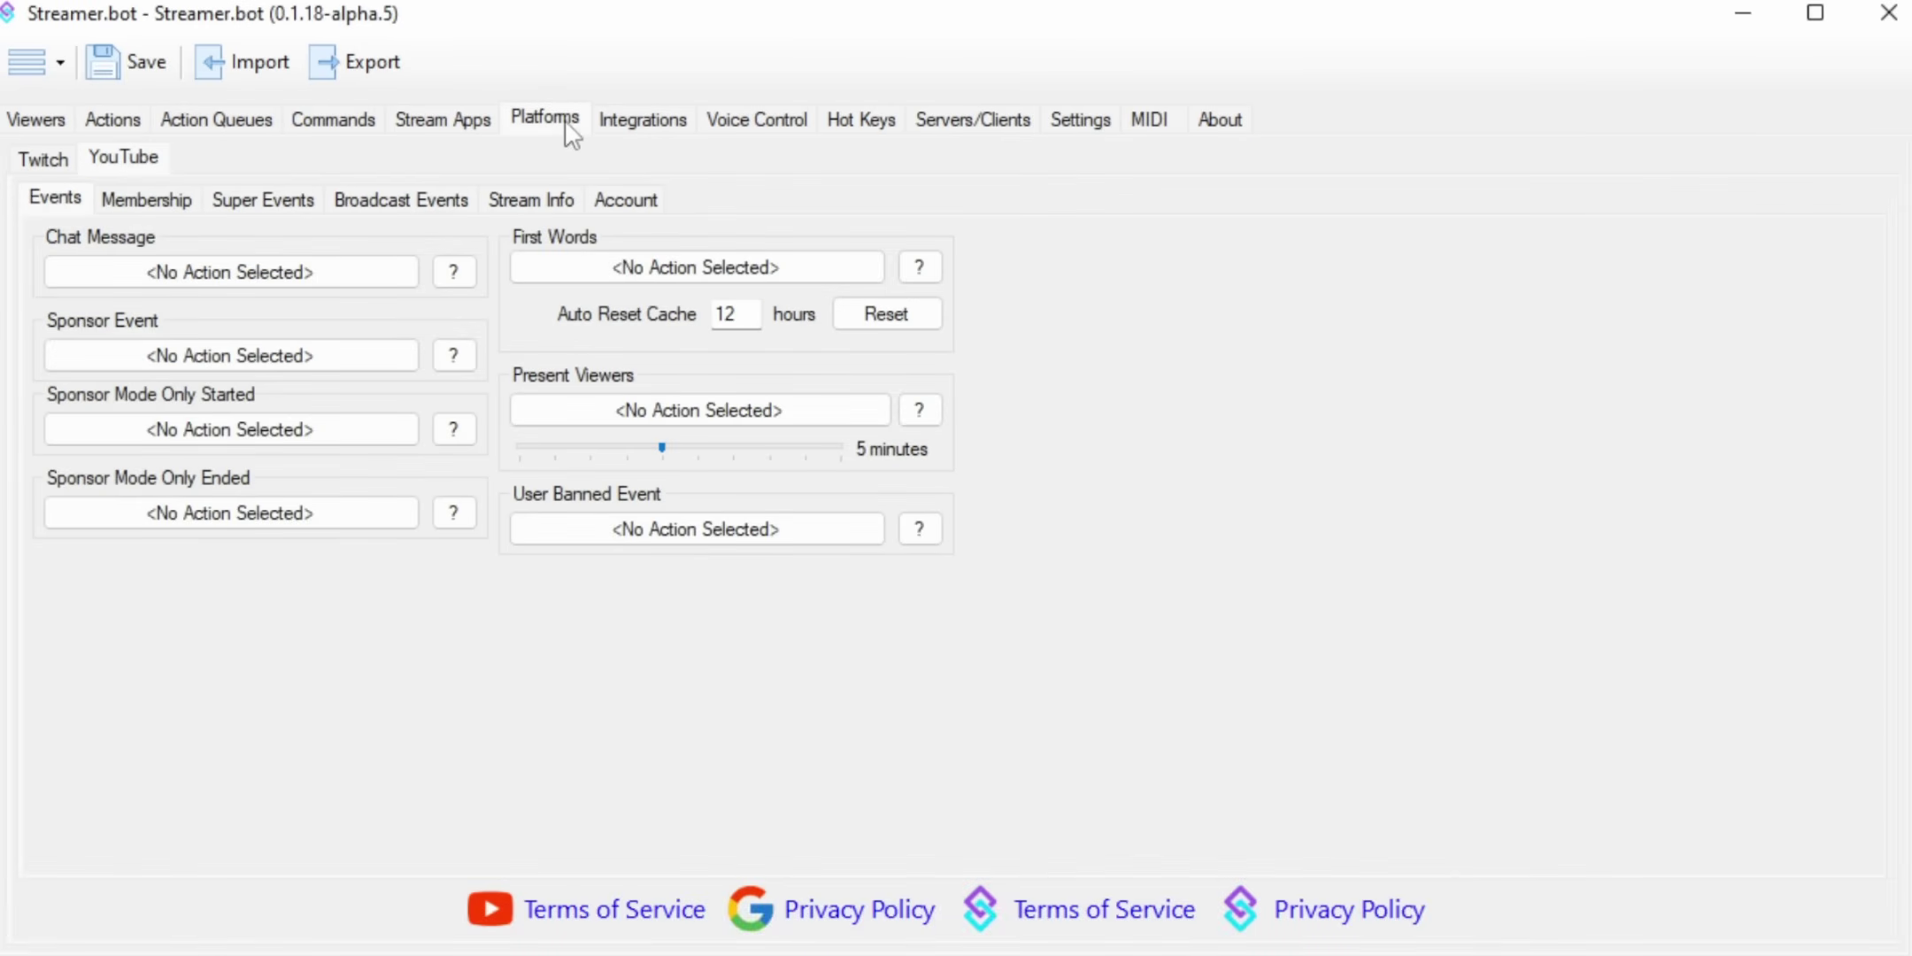
{"action": "left_click", "coordinate": [37, 163]}
{"action": "left_click", "coordinate": [212, 202]}
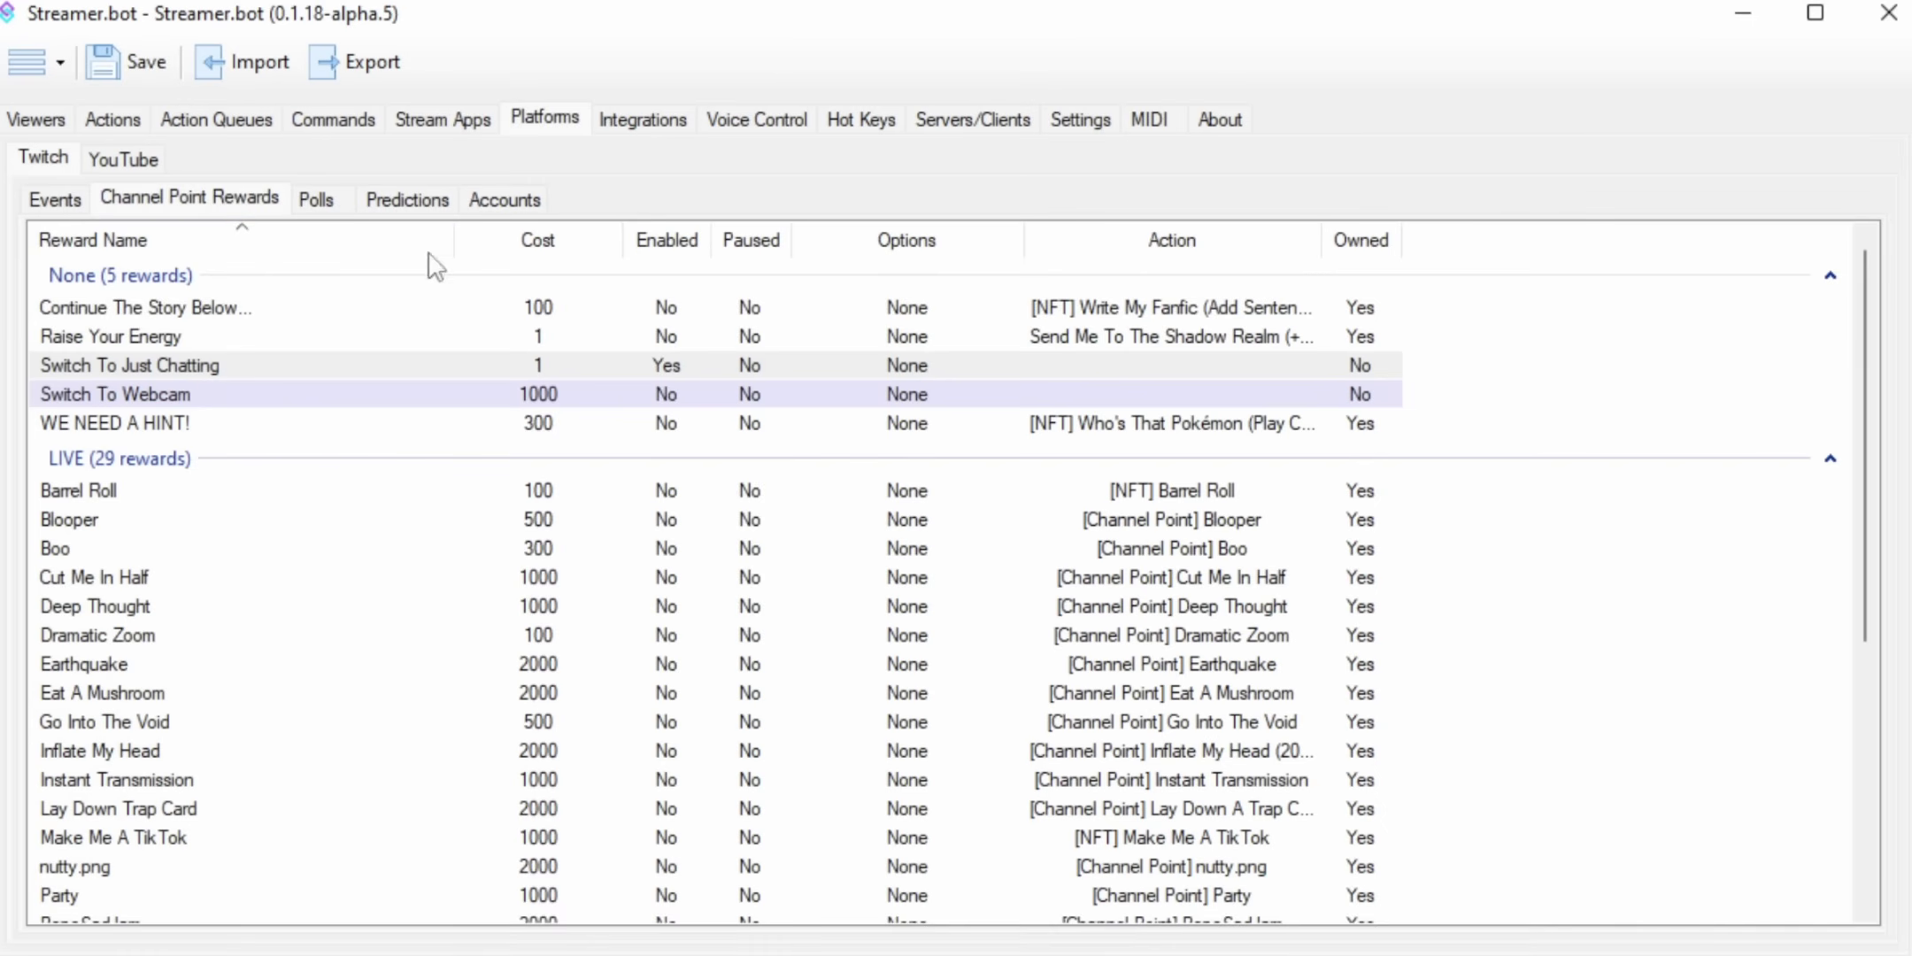
{"action": "right_click", "coordinate": [1551, 339]}
{"action": "left_click", "coordinate": [1597, 359]}
Step: Assign the Scene - Just Chatting action to the reward, filtering by 'just chatt'
{"action": "left_click", "coordinate": [982, 794]}
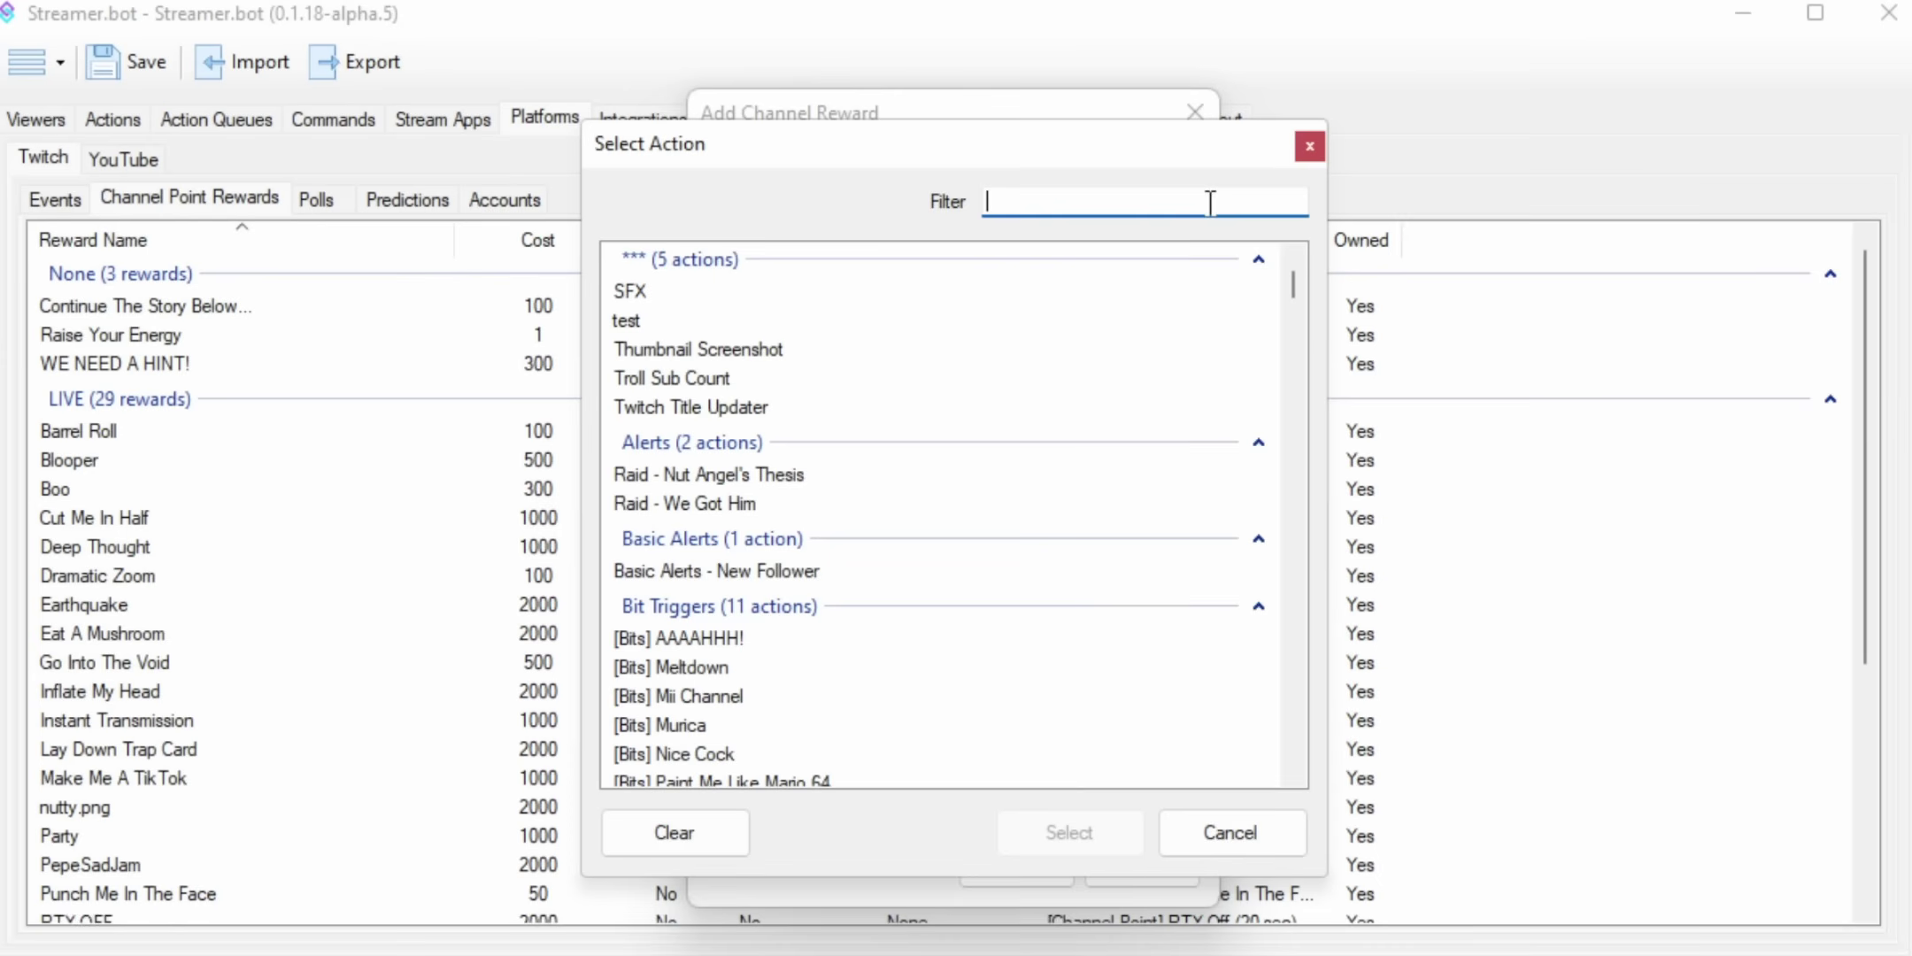
{"action": "type", "text": "just chatt"}
{"action": "left_click", "coordinate": [885, 292]}
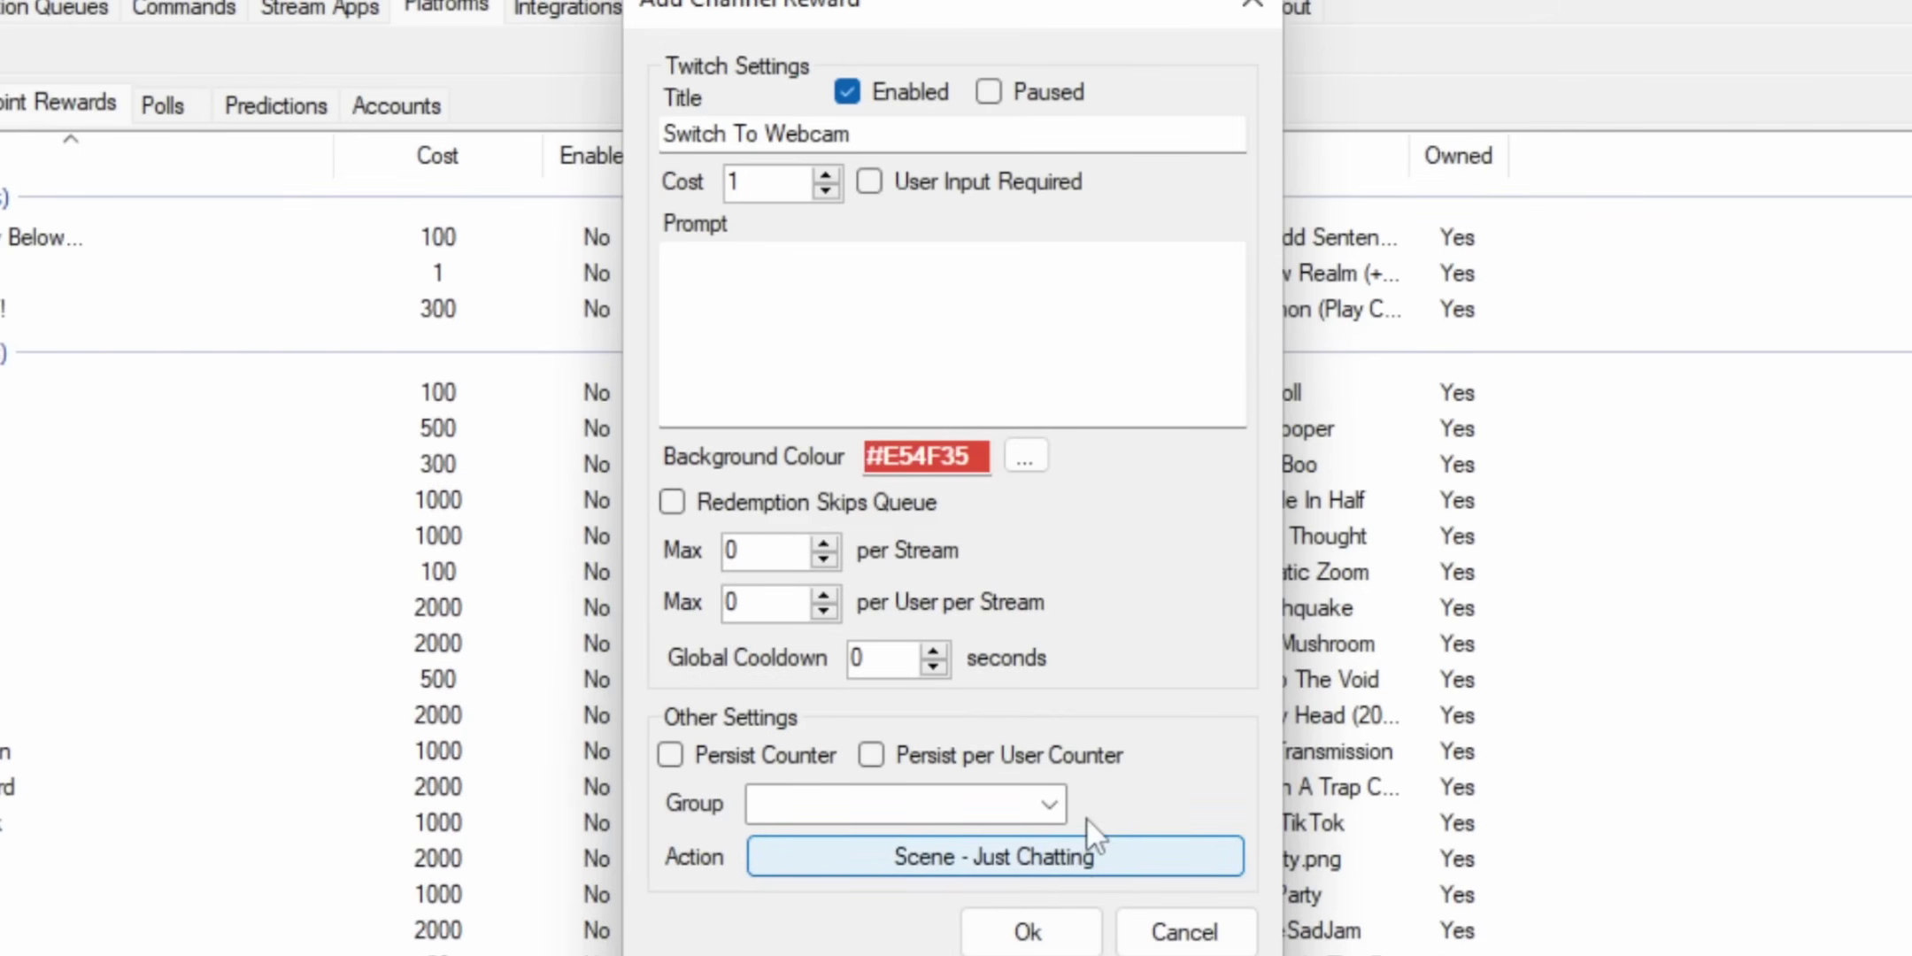
Step: Reopen the reward's action list and select OBS Studio - StreamStatus
{"action": "left_click", "coordinate": [1087, 848]}
{"action": "scroll", "coordinate": [1120, 744], "scroll_direction": "down", "scroll_amount": 10}
{"action": "left_click", "coordinate": [1100, 716]}
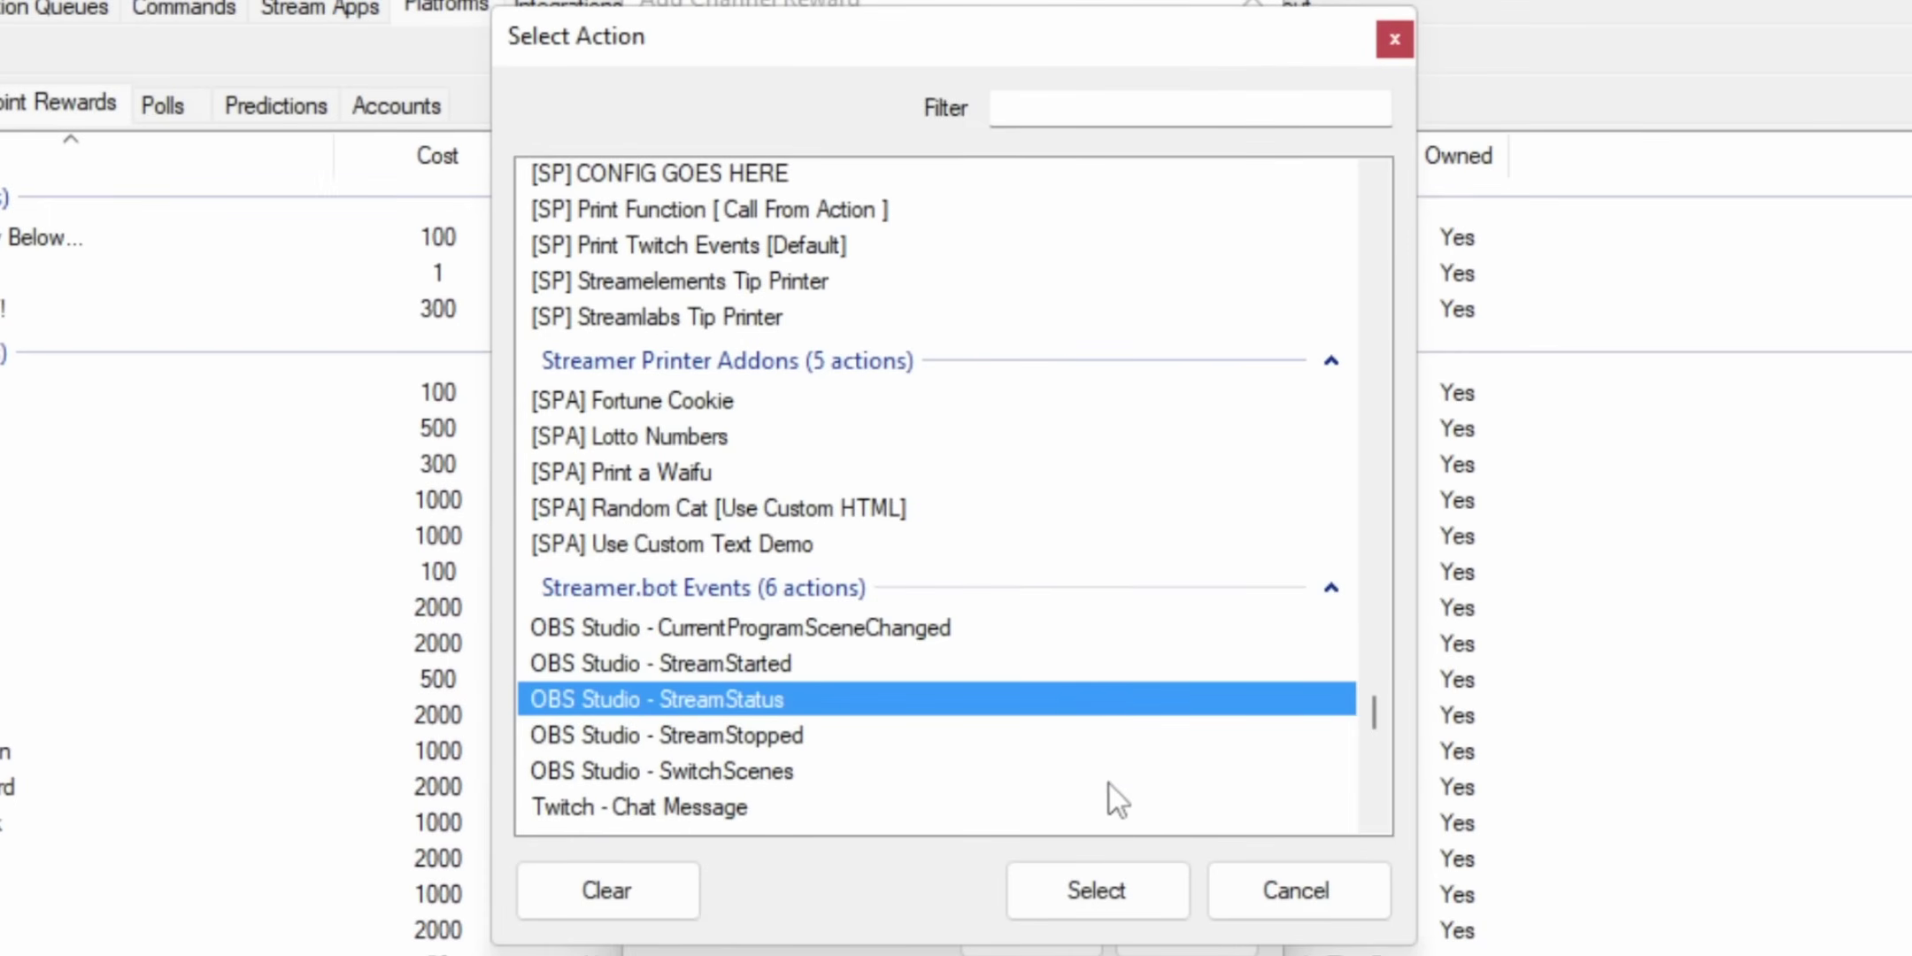
{"action": "left_click", "coordinate": [1098, 890]}
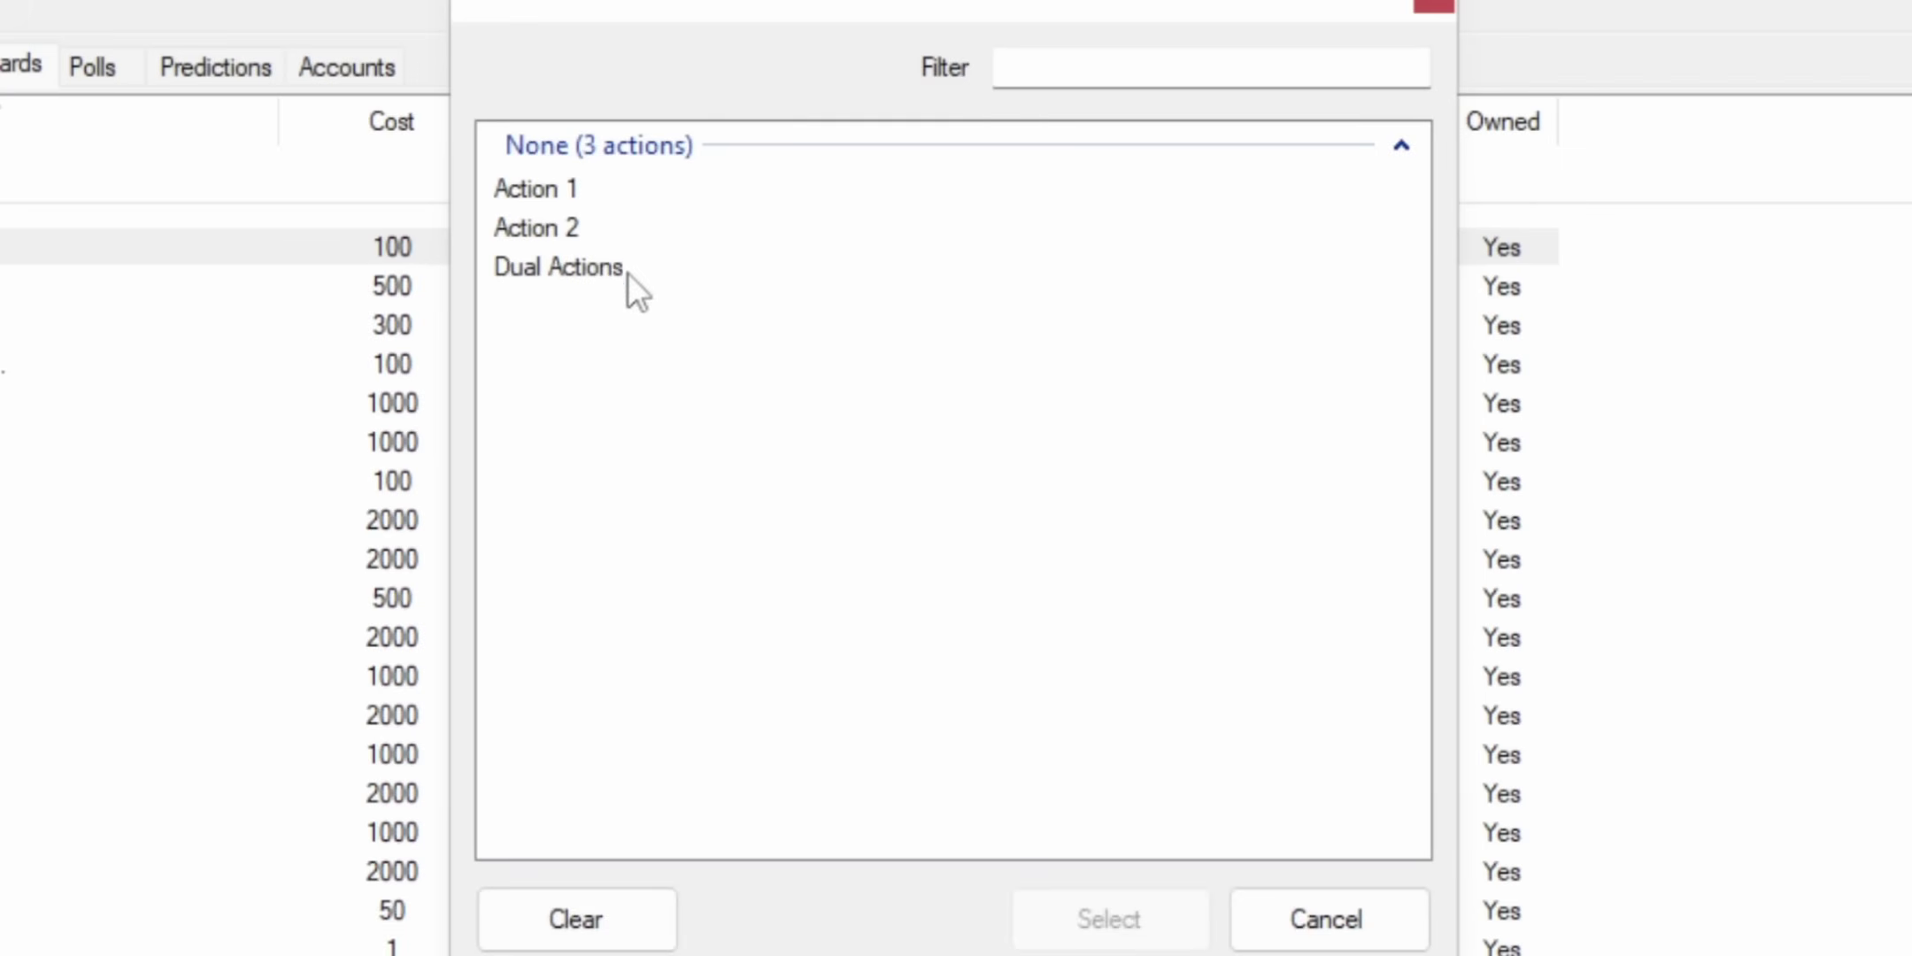
Step: Set the reward's action to Dual Actions, then view the Moderation and Channel event tabs
{"action": "left_click", "coordinate": [628, 270]}
{"action": "left_click", "coordinate": [1120, 916]}
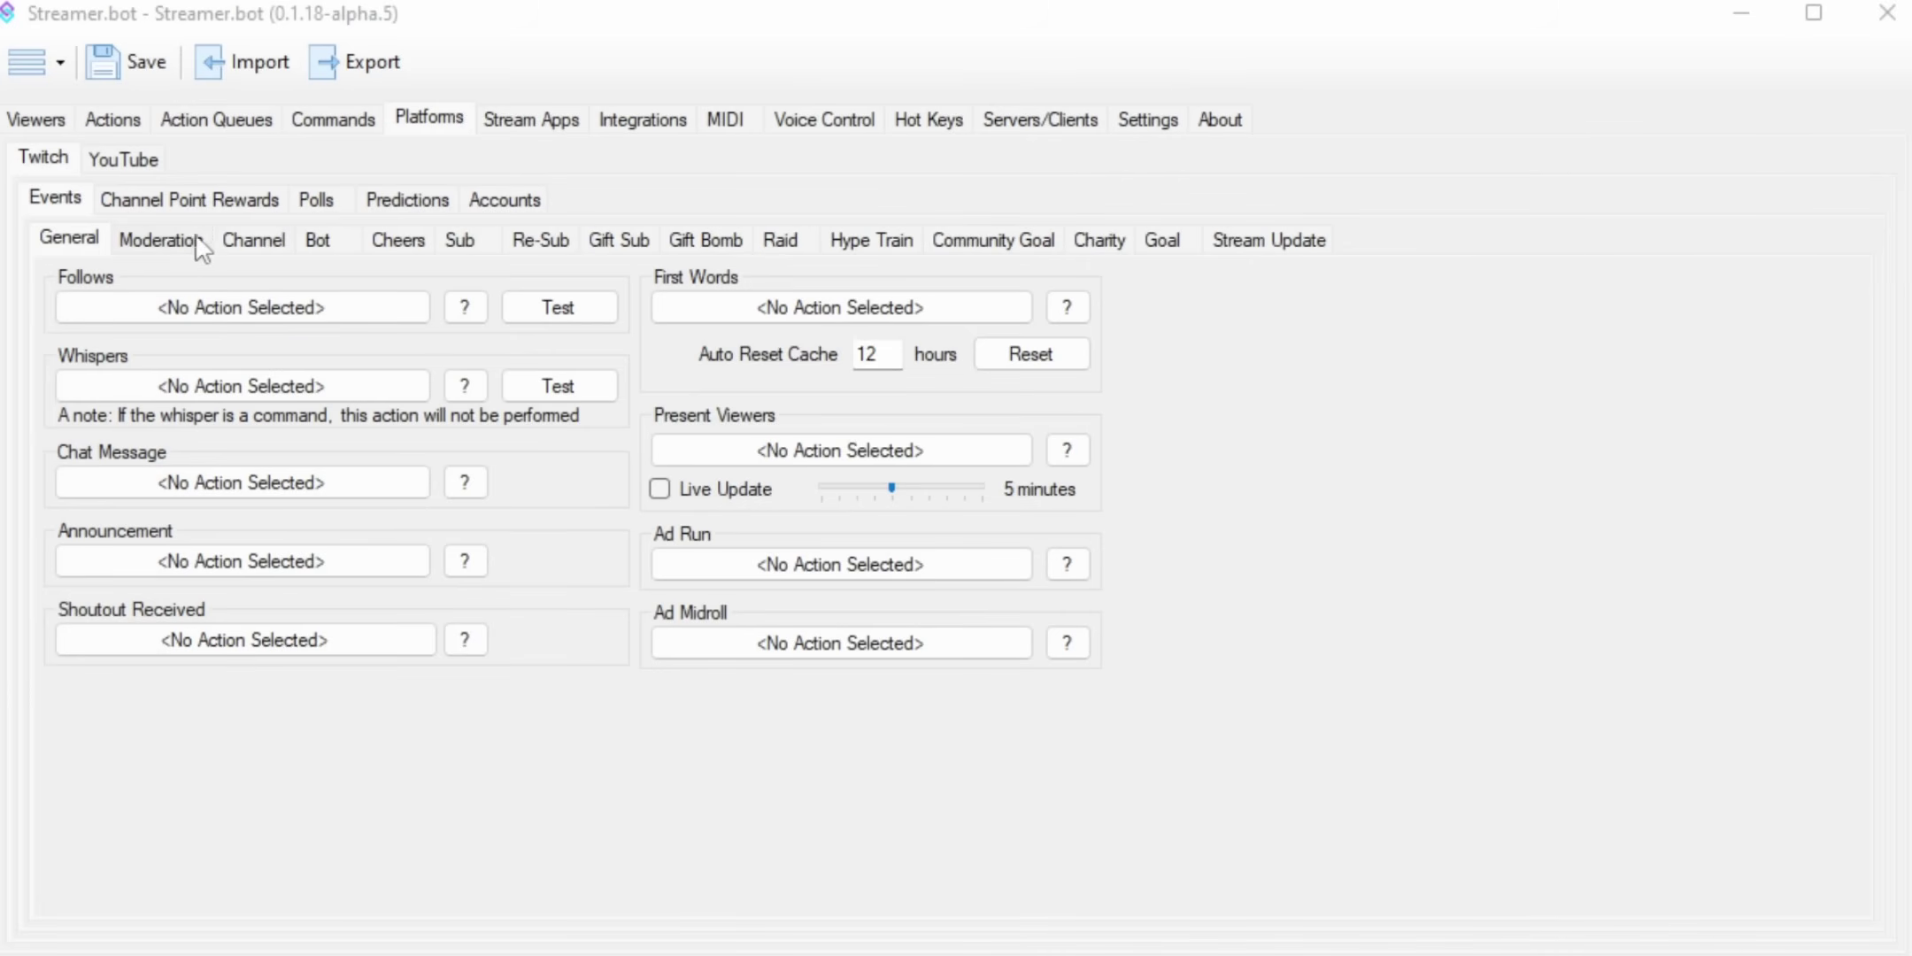
{"action": "left_click", "coordinate": [200, 247]}
{"action": "left_click", "coordinate": [248, 251]}
Step: Browse the Bot, Cheers, Sub, Re-Sub, Gift Sub, Gift Bomb, Raid, Hype Train, Community Goal, Charity and Goal event tabs
{"action": "left_click", "coordinate": [328, 250]}
{"action": "left_click", "coordinate": [396, 248]}
{"action": "left_click", "coordinate": [460, 257]}
{"action": "left_click", "coordinate": [545, 248]}
{"action": "left_click", "coordinate": [622, 246]}
{"action": "left_click", "coordinate": [708, 246]}
{"action": "left_click", "coordinate": [782, 244]}
{"action": "left_click", "coordinate": [863, 247]}
{"action": "left_click", "coordinate": [991, 246]}
{"action": "left_click", "coordinate": [1098, 246]}
{"action": "left_click", "coordinate": [1167, 251]}
Step: View the Stream Update event settings, the channel point rewards list and the empty Twitch polls list
{"action": "left_click", "coordinate": [1222, 249]}
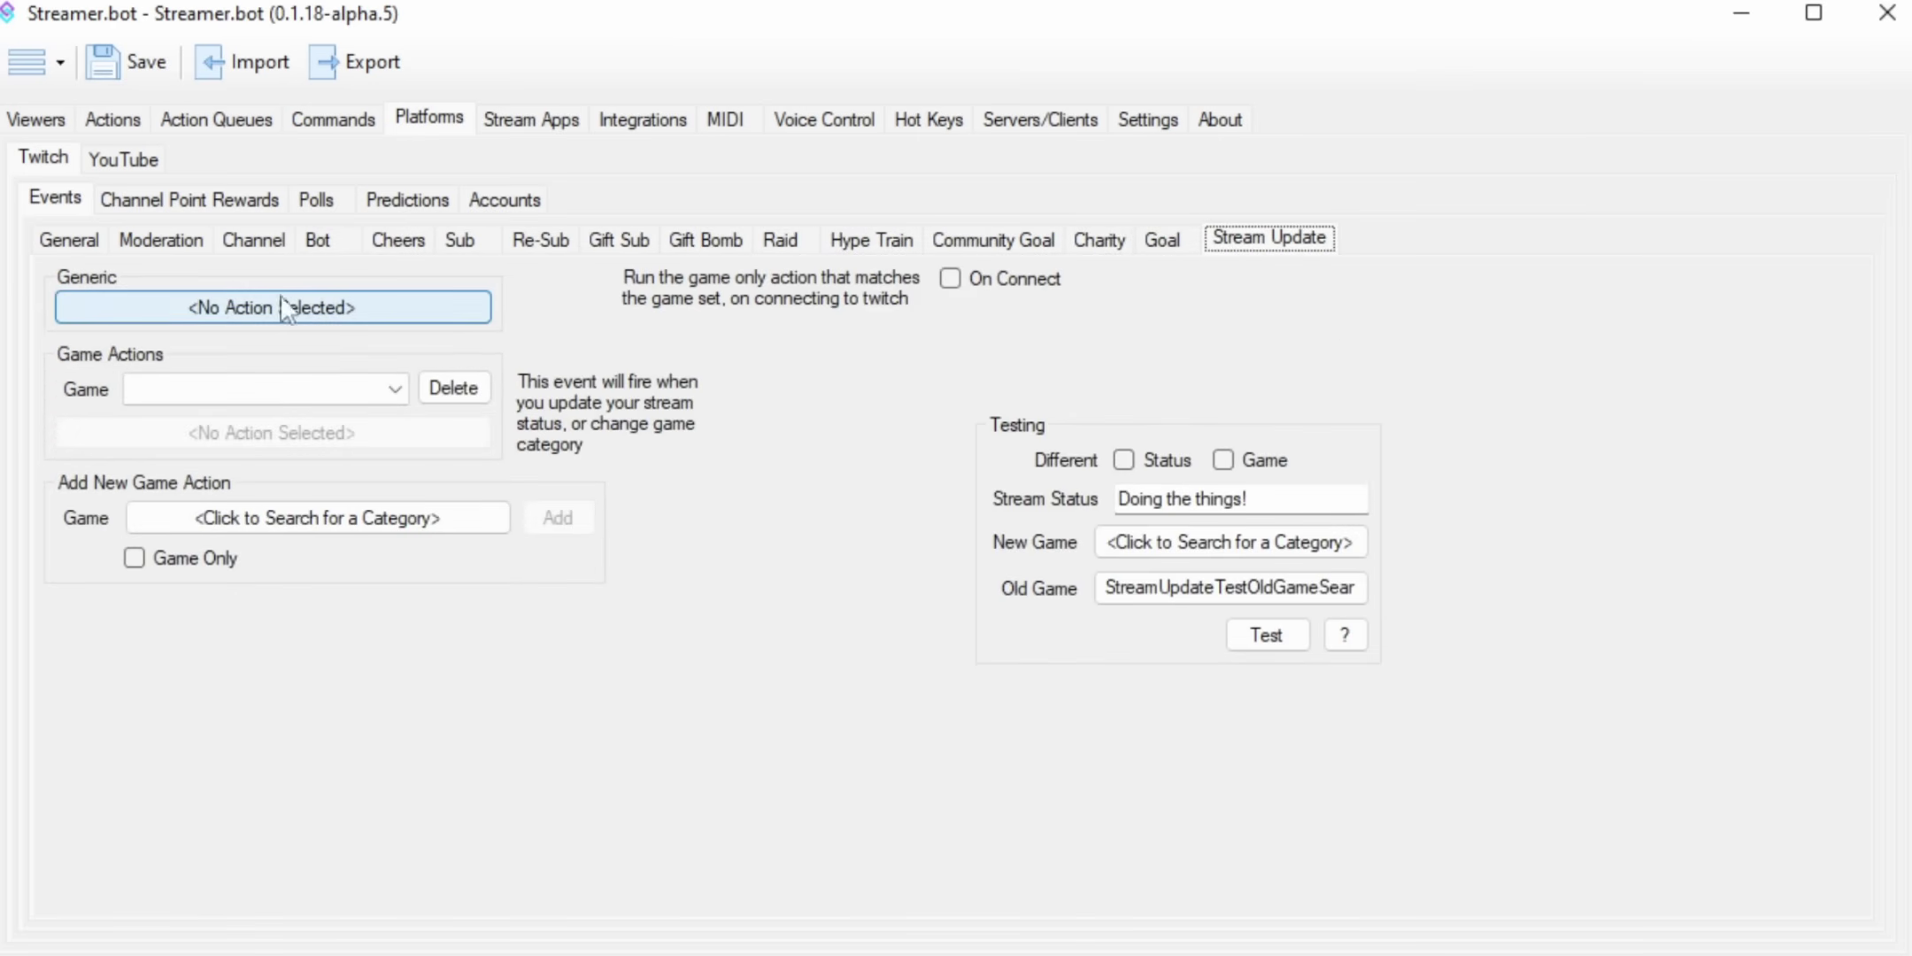
{"action": "left_click", "coordinate": [266, 202]}
{"action": "left_click", "coordinate": [330, 204]}
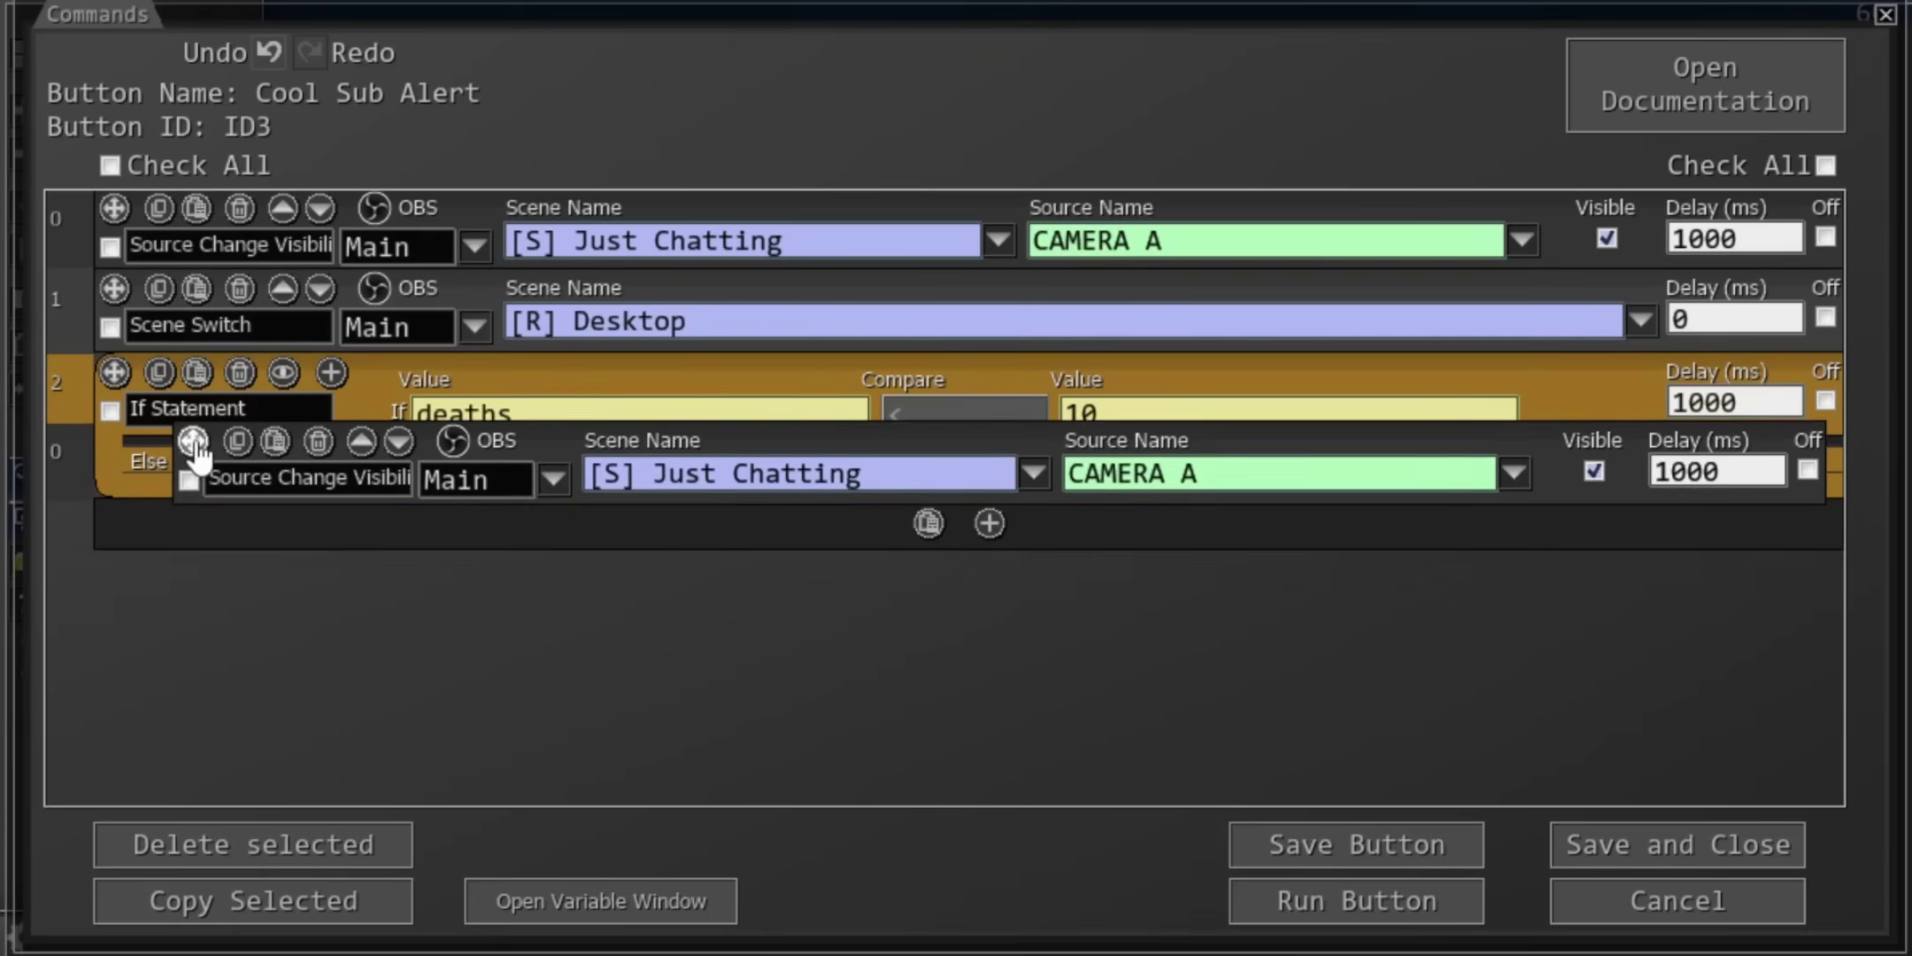
Step: Place the camera visibility step in the If branch, the Desktop scene switch in Else, and set The Thing That Is True as the true action
{"action": "left_click_drag", "start_coordinate": [194, 443], "coordinate": [188, 436]}
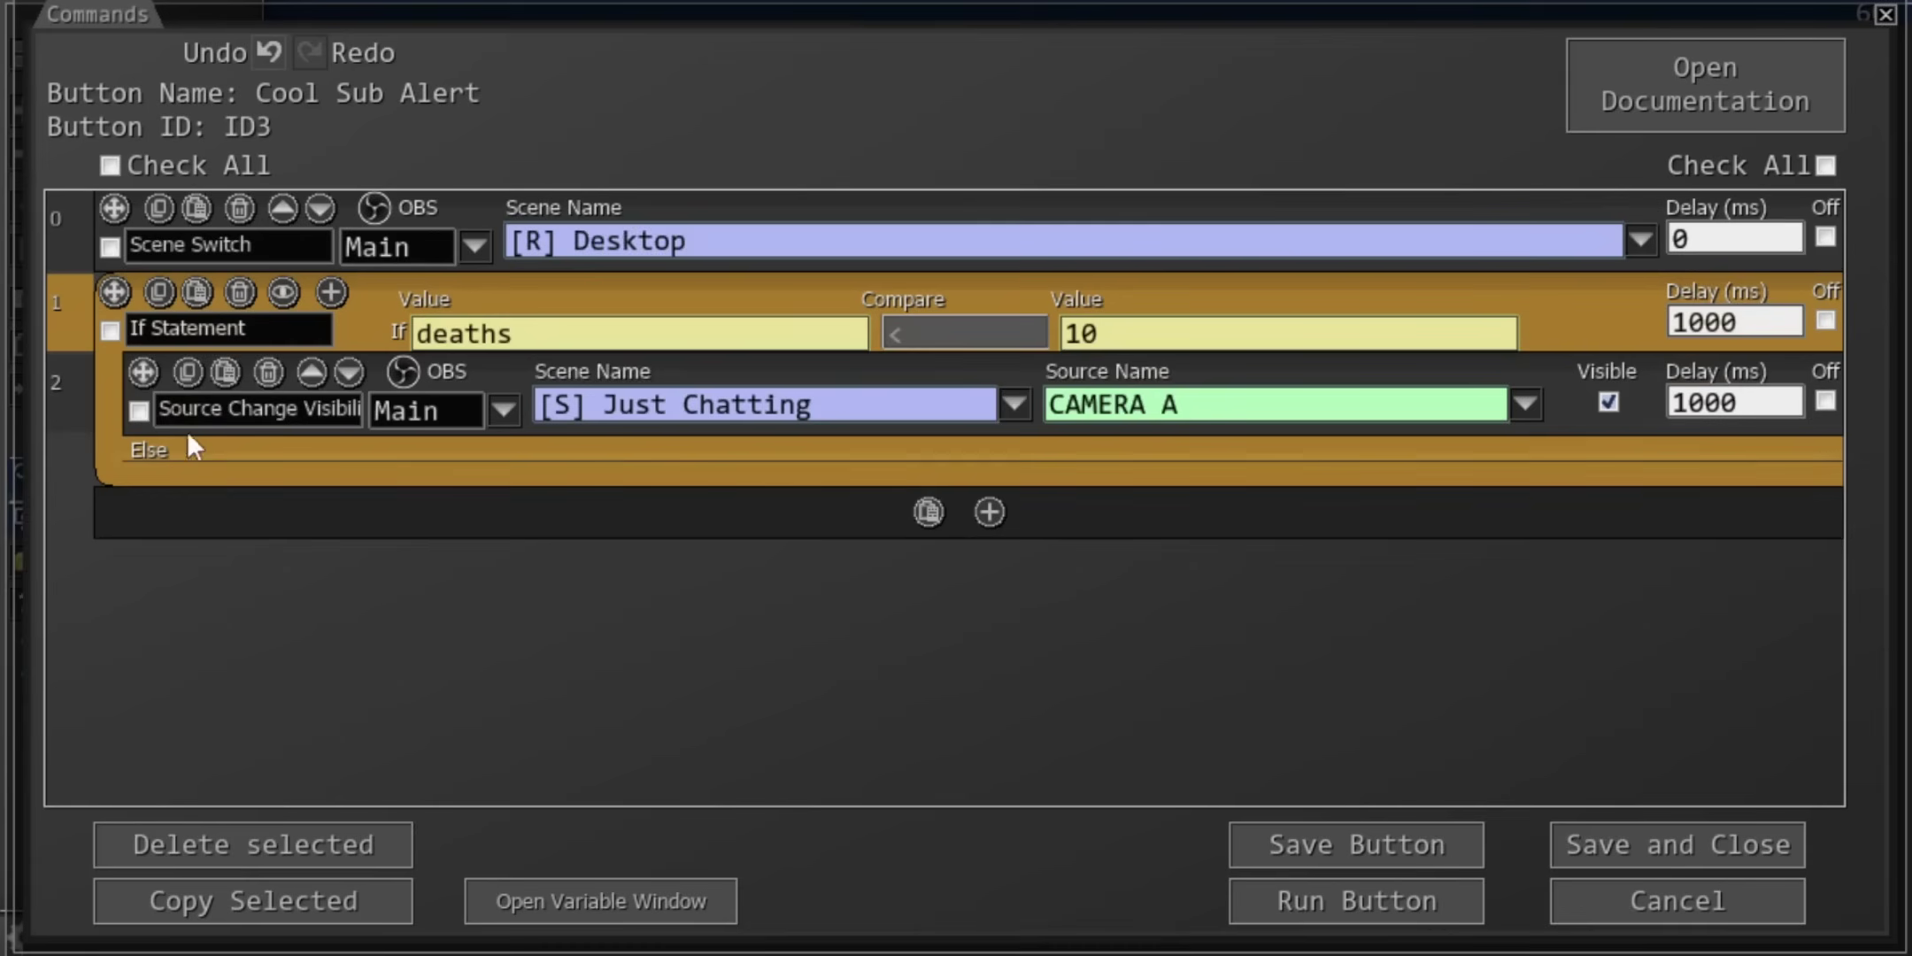
{"action": "left_click_drag", "start_coordinate": [115, 212], "coordinate": [217, 486]}
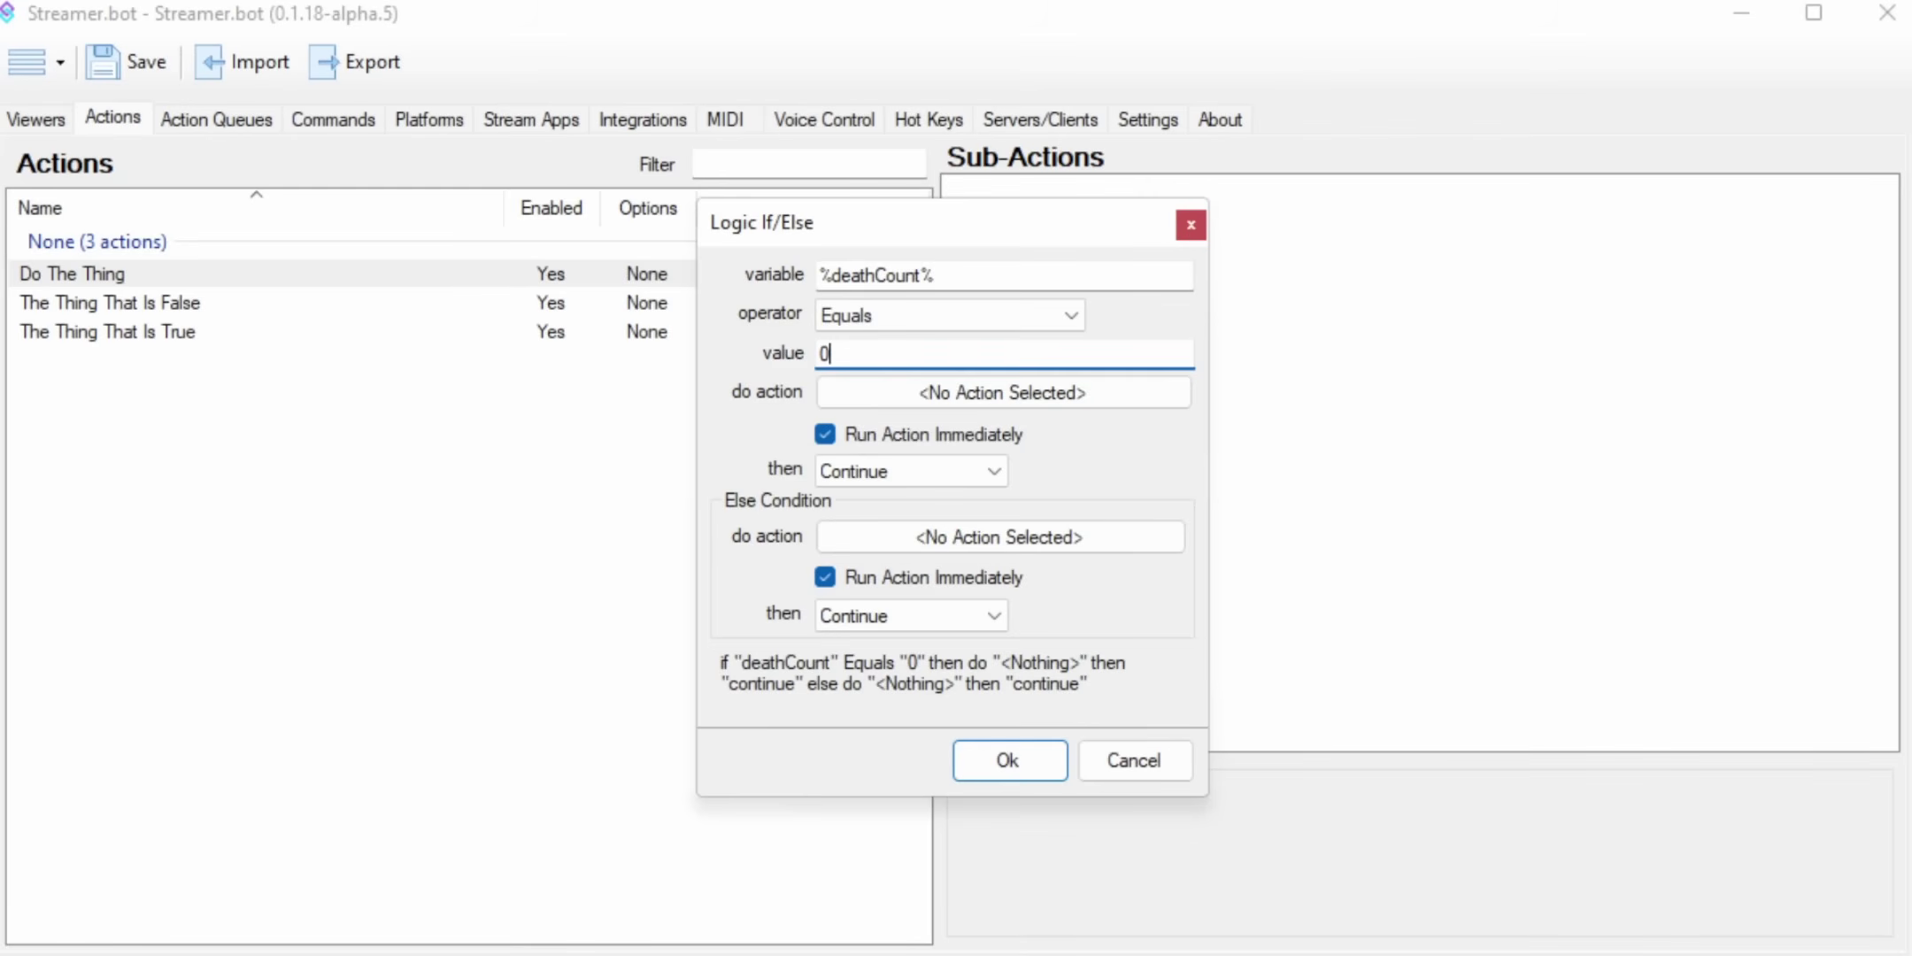
{"action": "left_click", "coordinate": [1063, 403]}
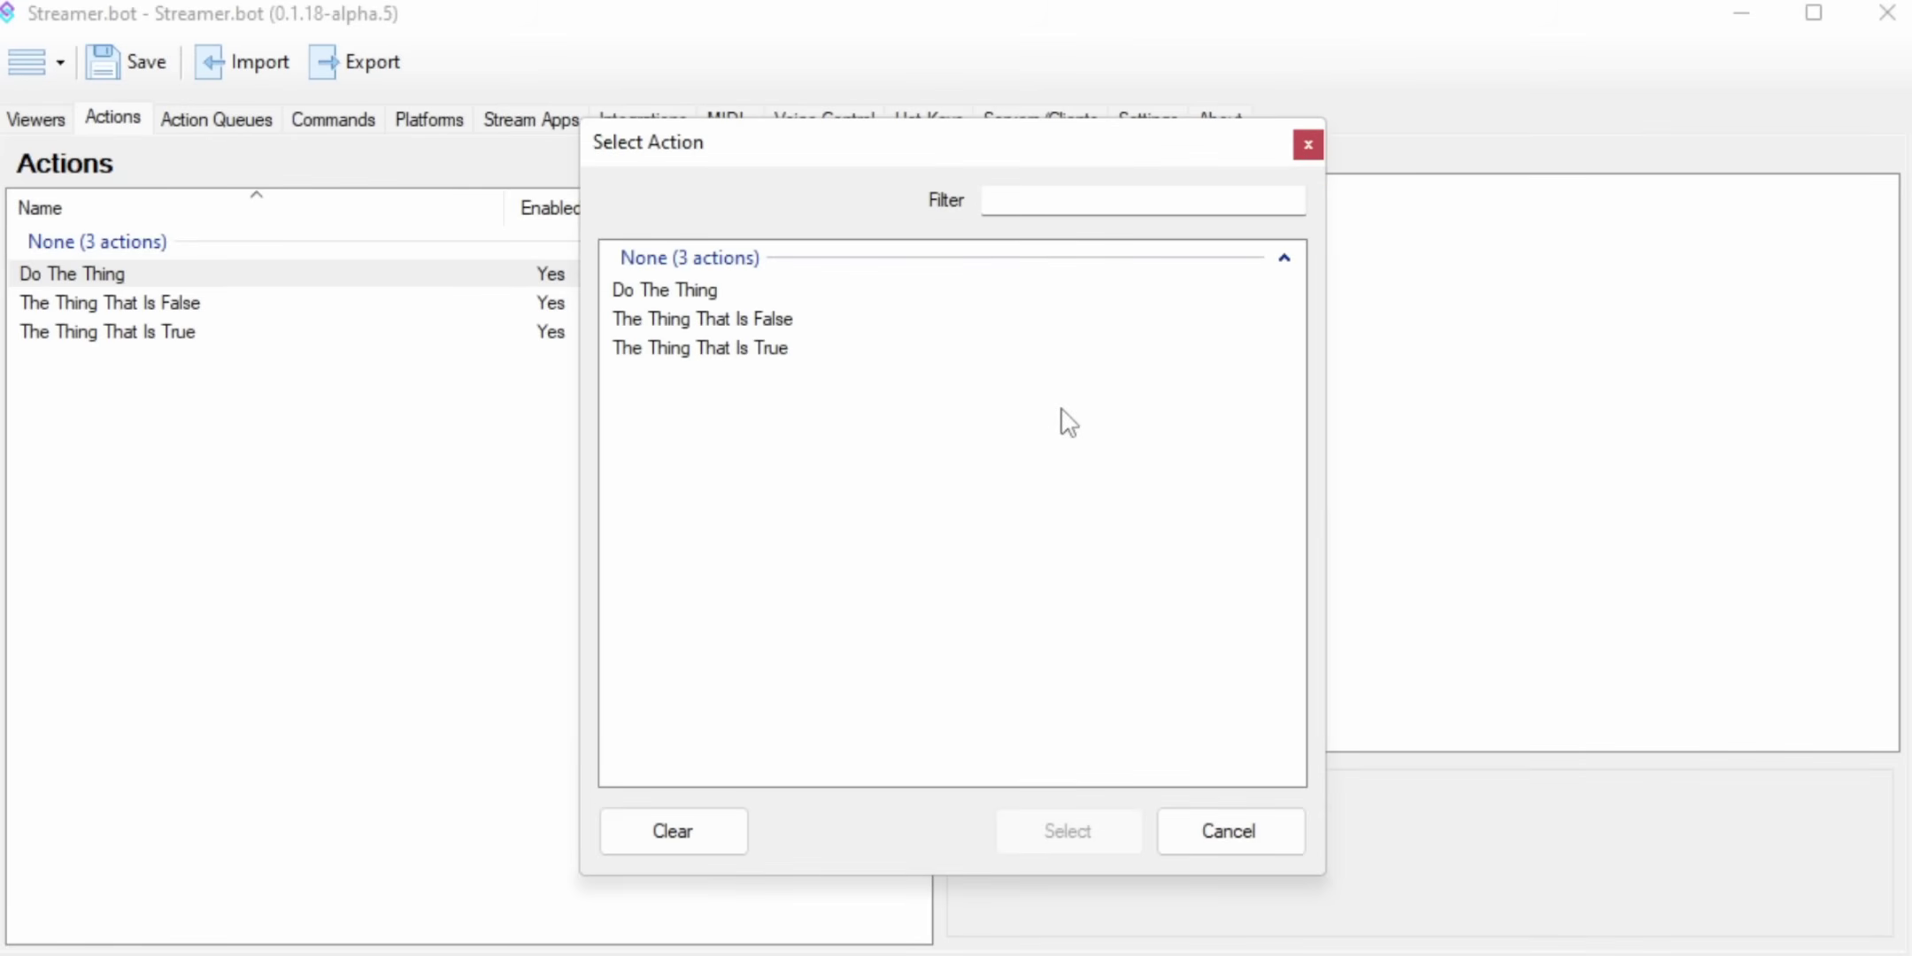
{"action": "left_click", "coordinate": [731, 315]}
{"action": "double_click", "coordinate": [726, 347]}
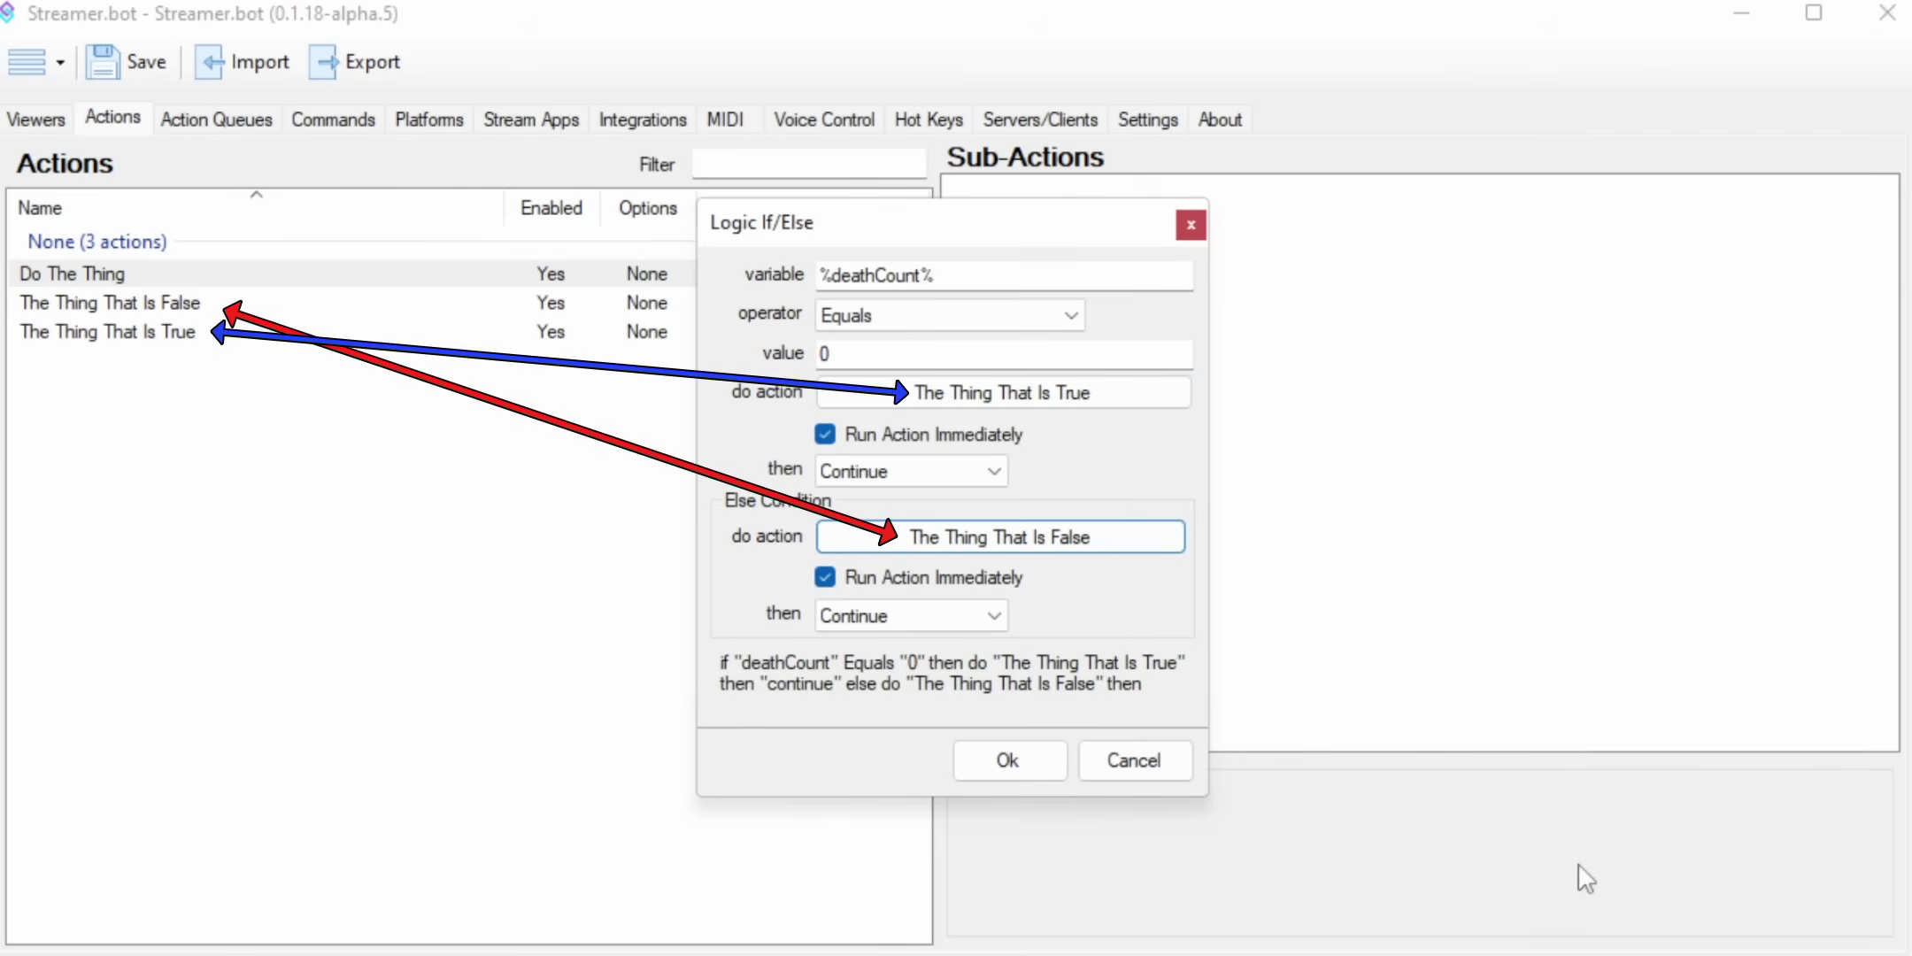